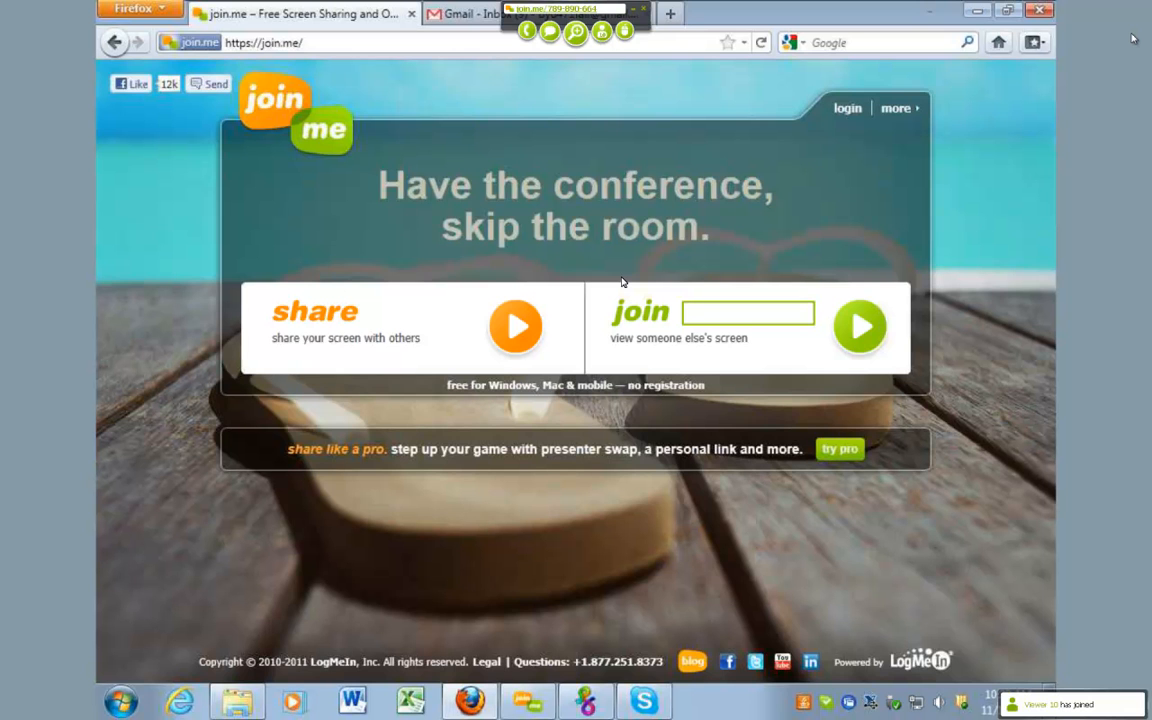
Step: Switch to the RGS Windows7 64-bit Workstations remote session and open the four_bar2 part file from the Lab 12 folder in NX
left_click(588, 702)
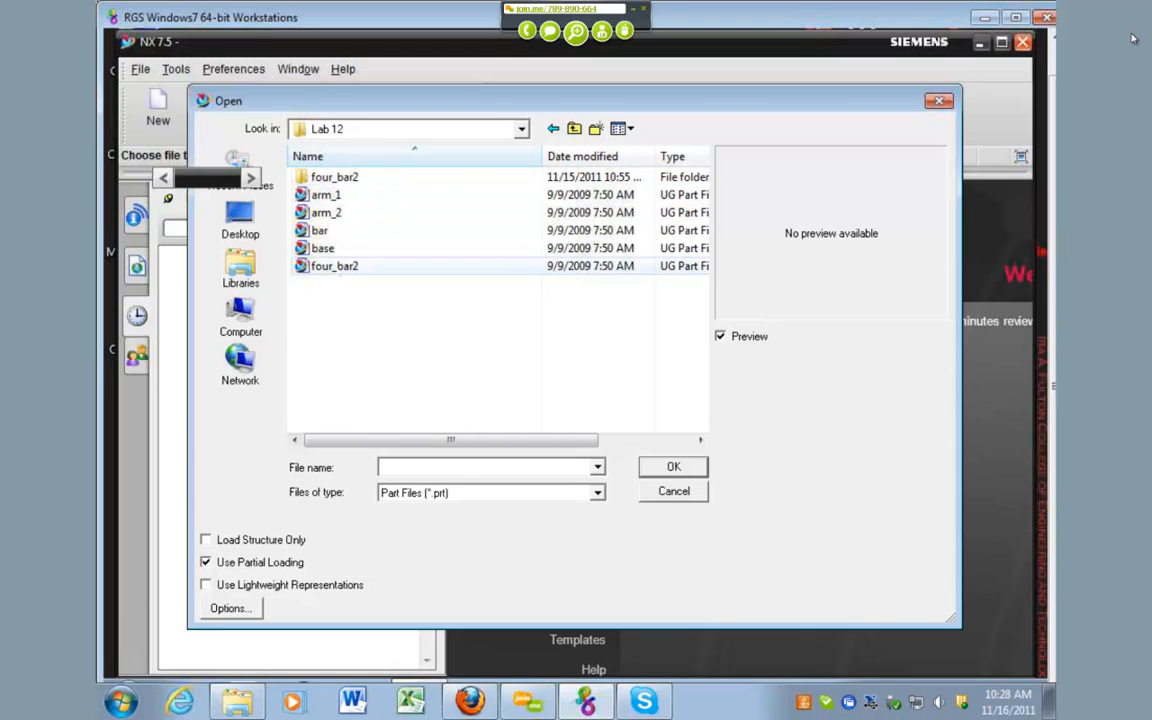
left_click(334, 266)
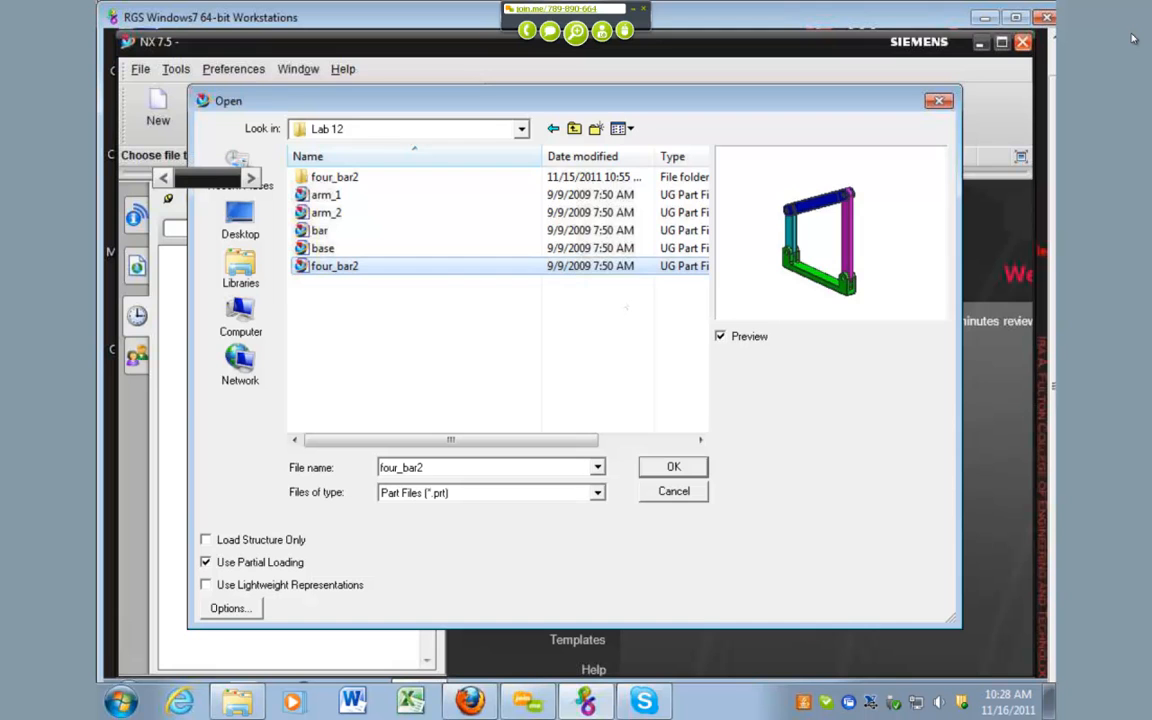
left_click(686, 466)
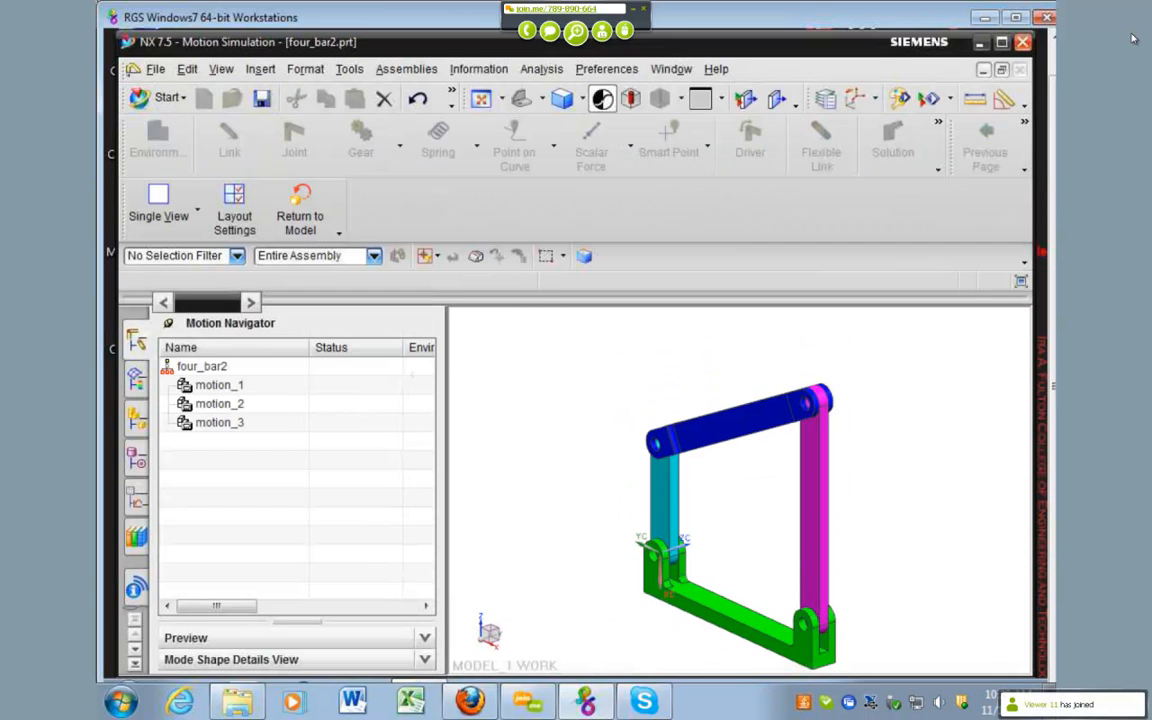
Step: Switch the four_bar2 assembly to the Modeling application
left_click(168, 98)
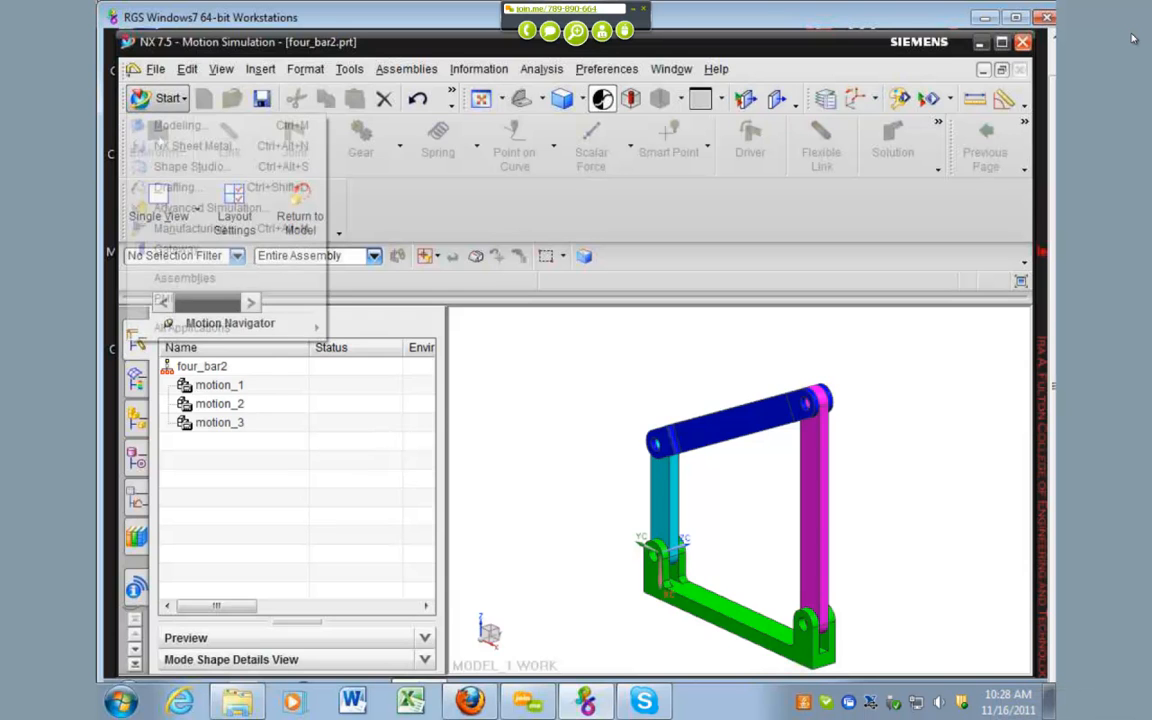
left_click(178, 124)
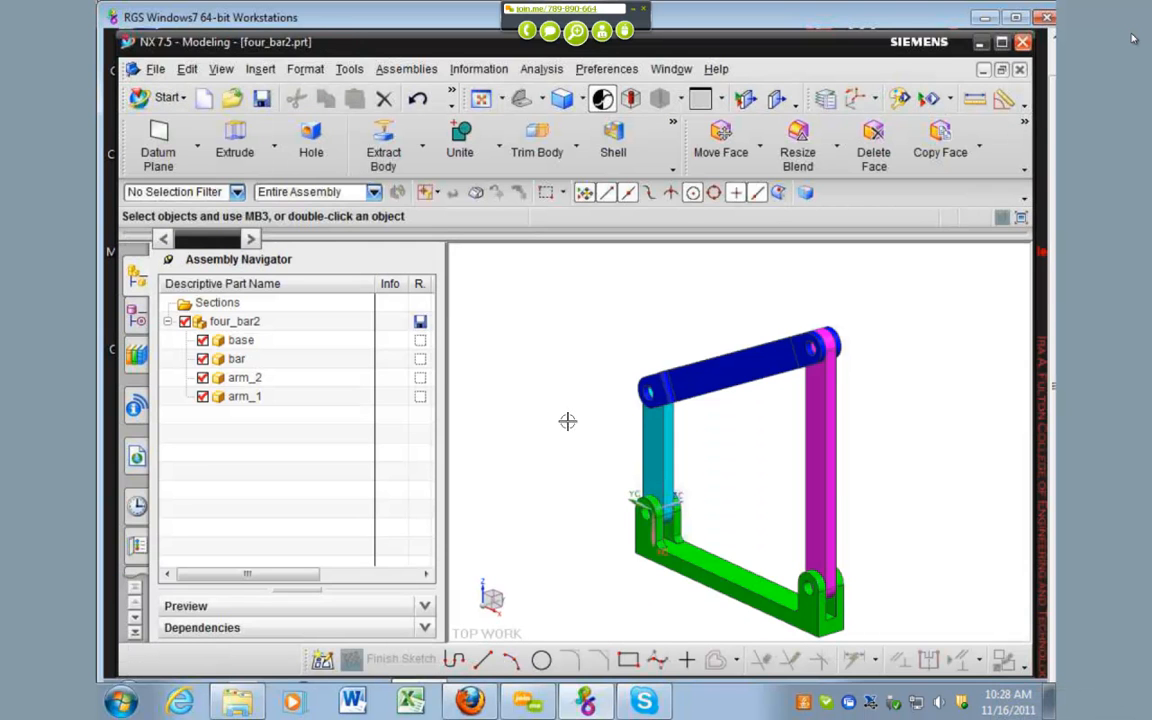
scroll(572, 391, "down", 1)
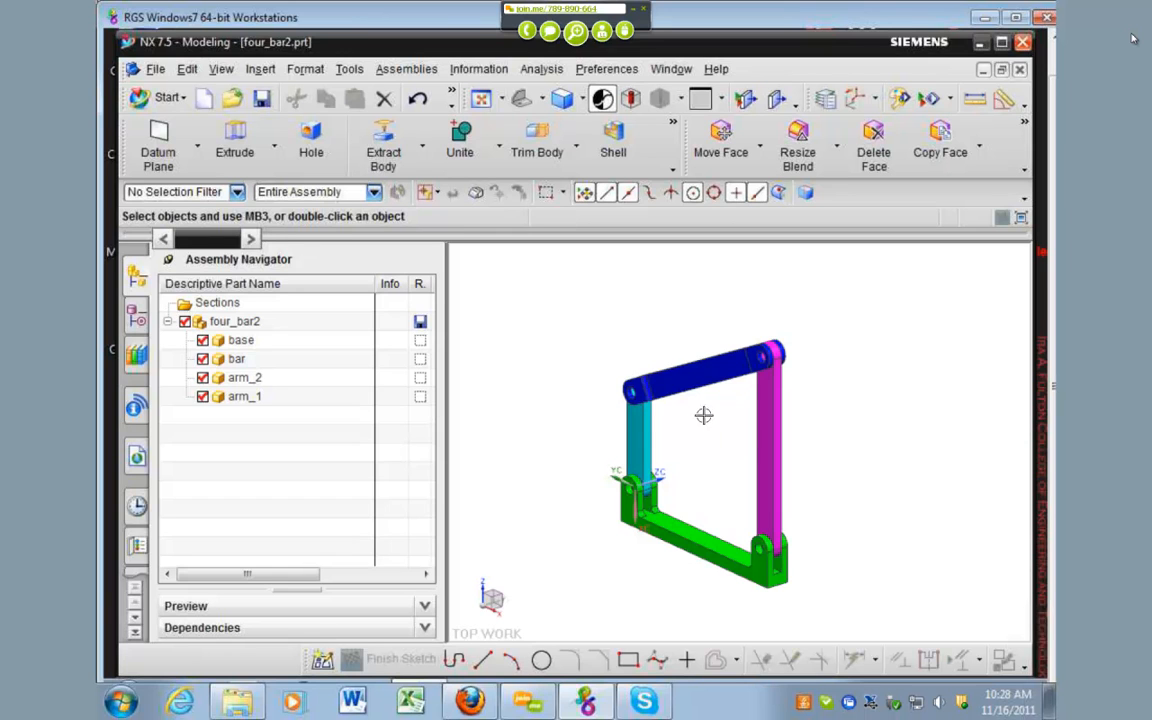
left_click(660, 375)
key("Escape")
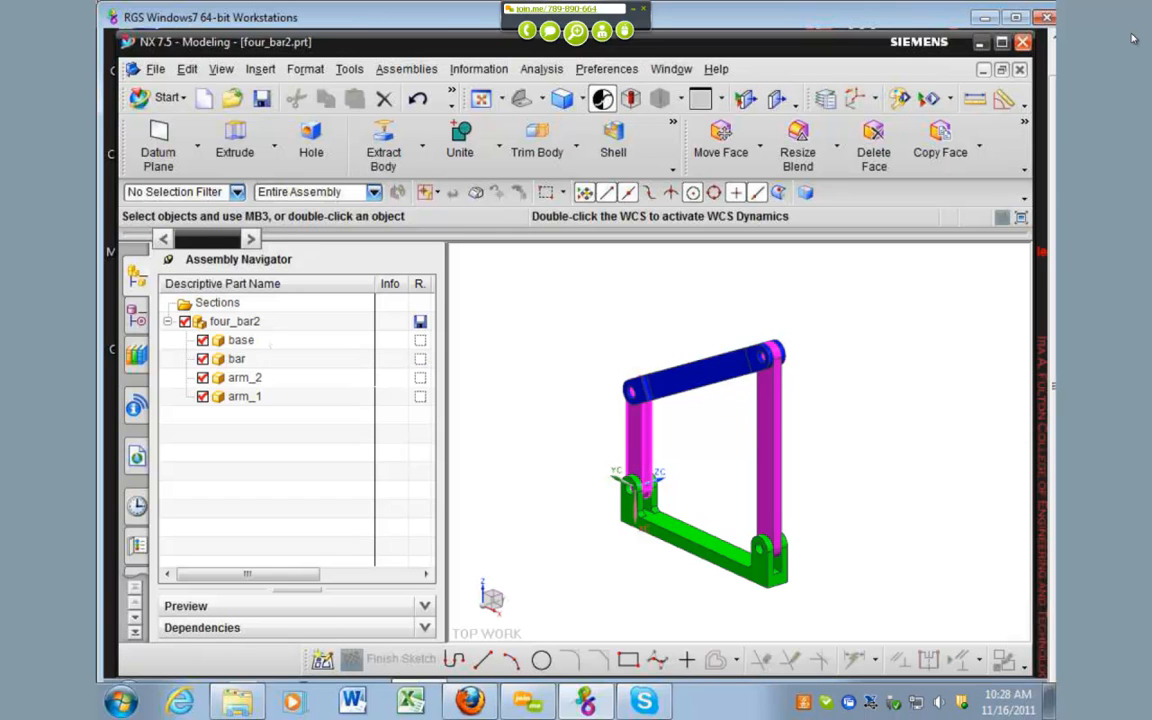
Step: Start the Motion Simulation application and create a new simulation for four_bar2 with the Kinematics analysis type
left_click(169, 104)
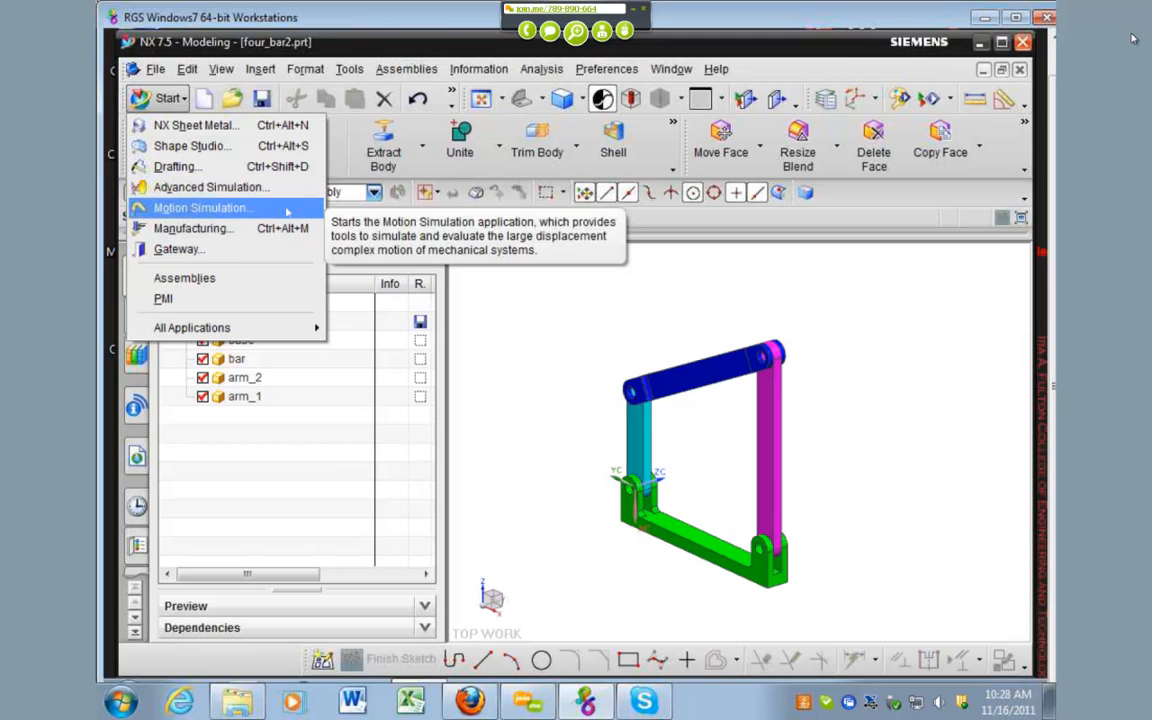
left_click(200, 208)
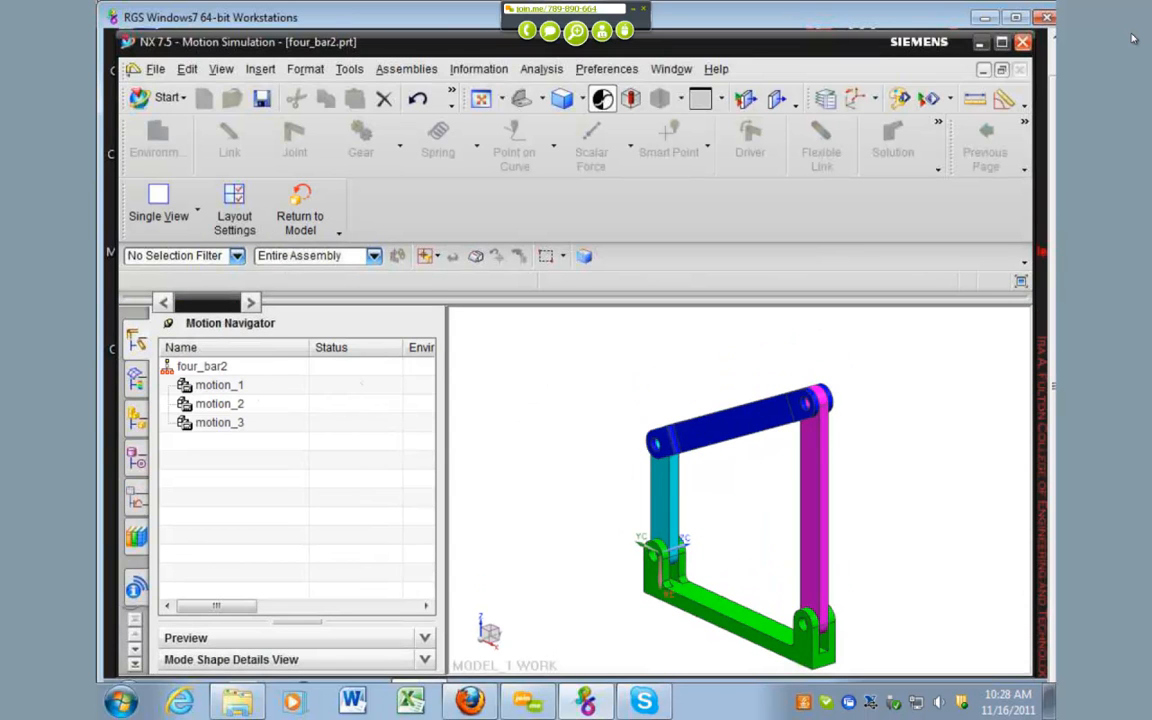
scroll(712, 428, "down", 1)
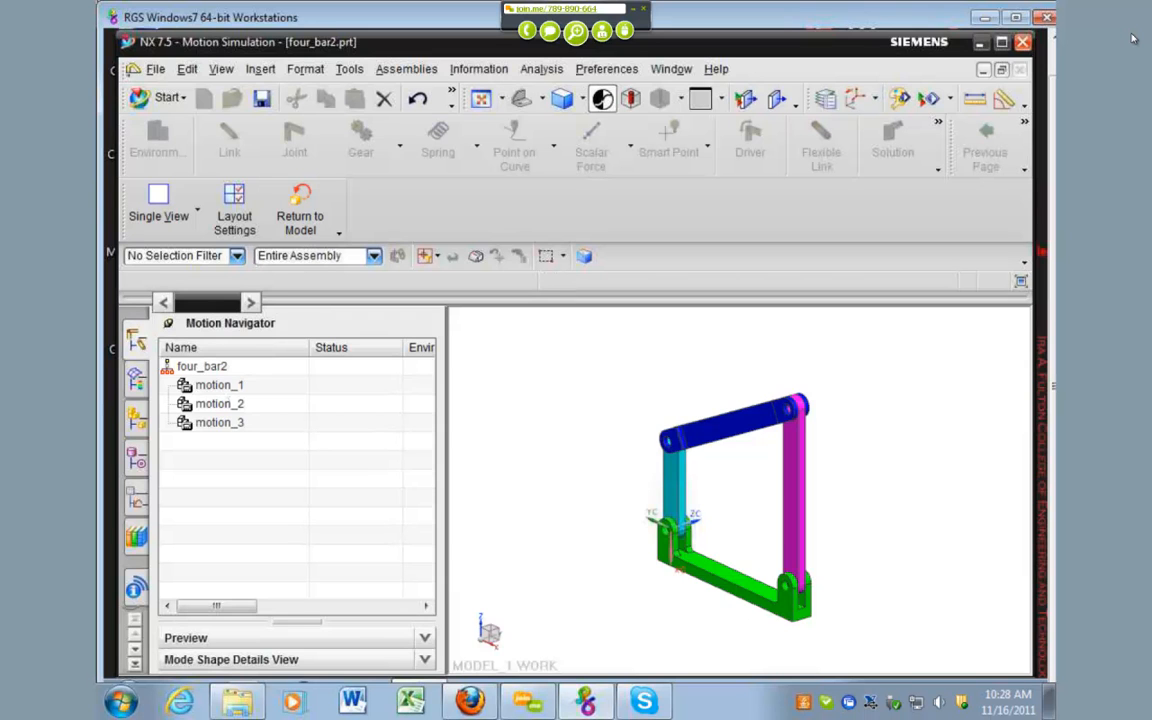
right_click(218, 367)
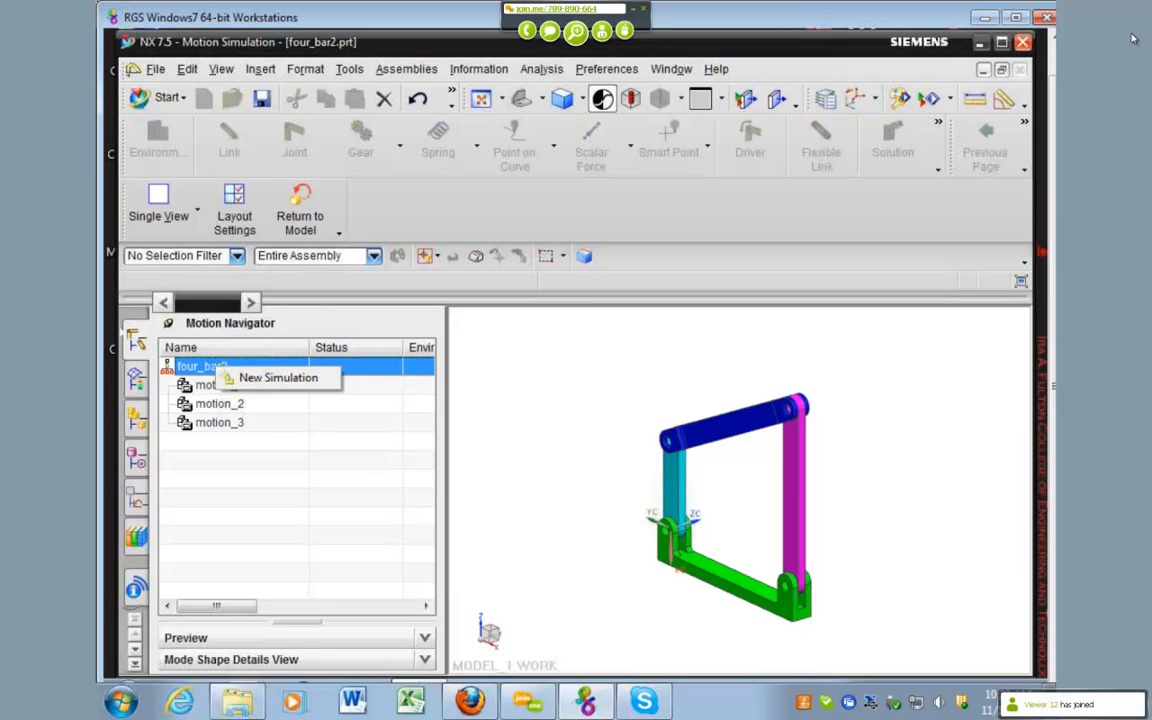
left_click(262, 378)
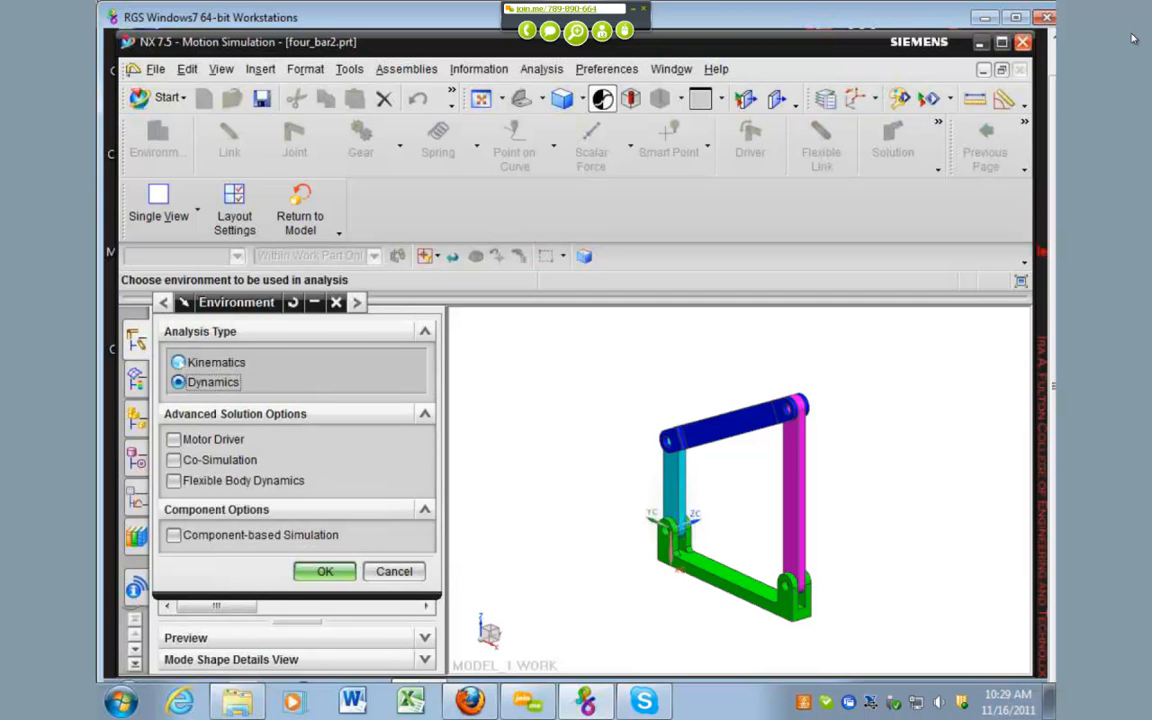
left_click(179, 363)
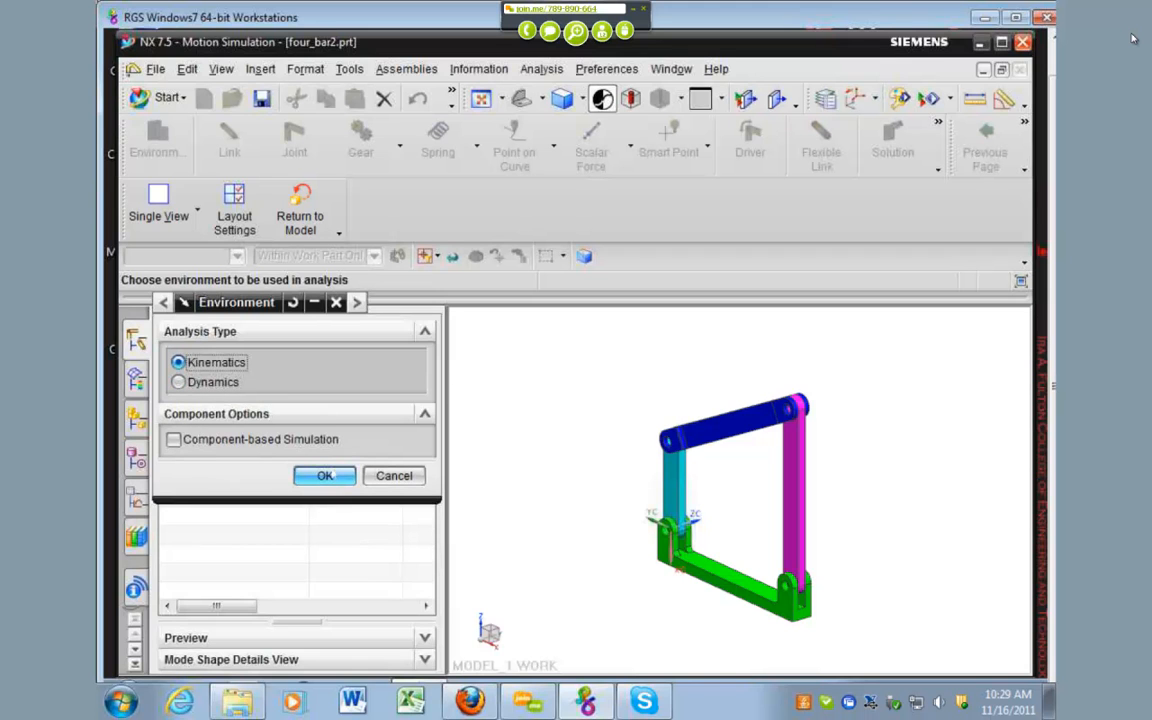
left_click(325, 476)
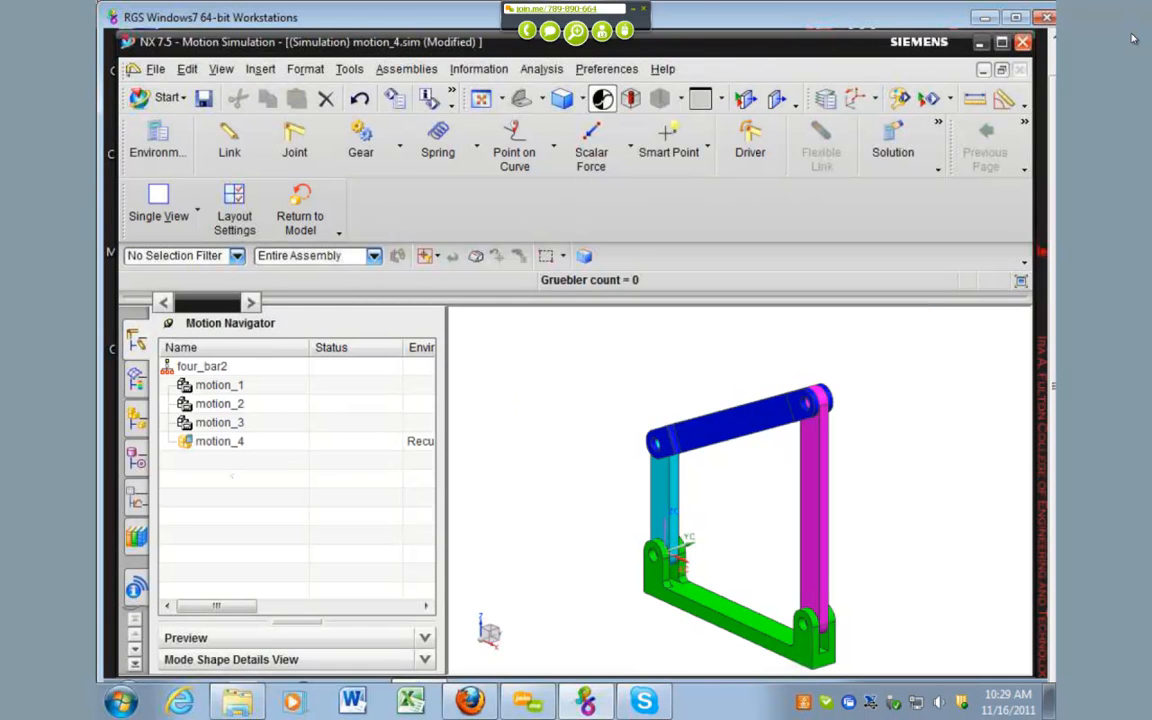
Step: Define the cyan arm as the first link, named L001, with its mass properties option set to None
left_click(136, 380)
left_click(136, 341)
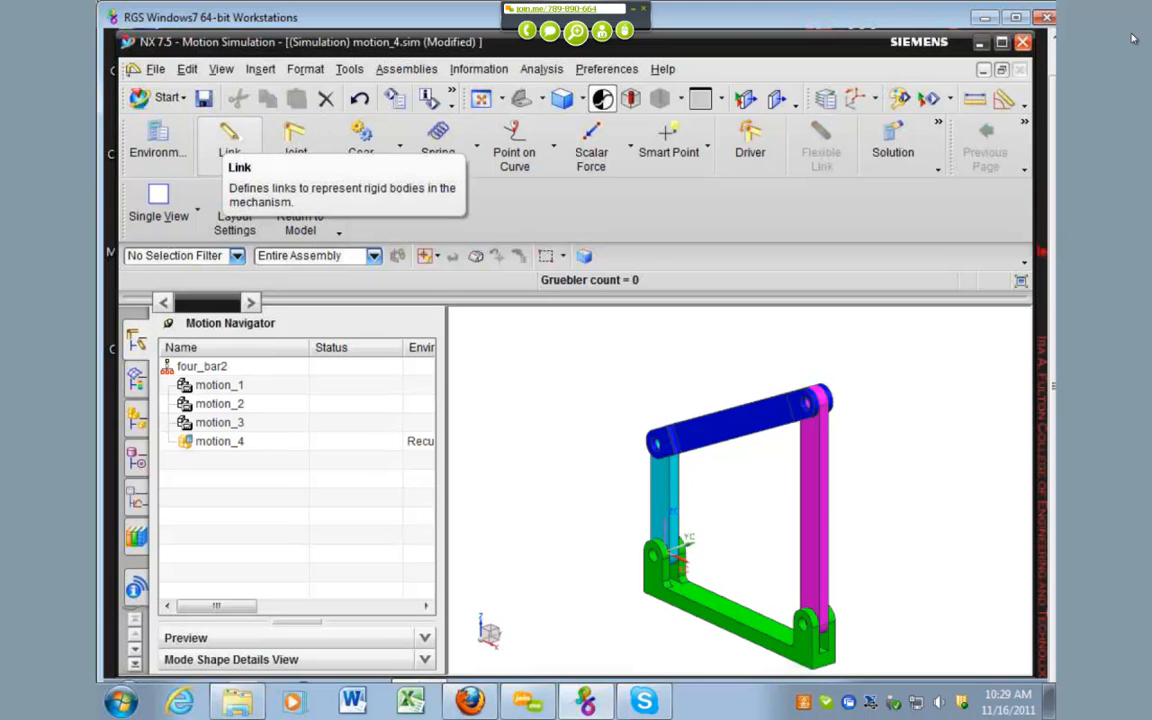
left_click(229, 135)
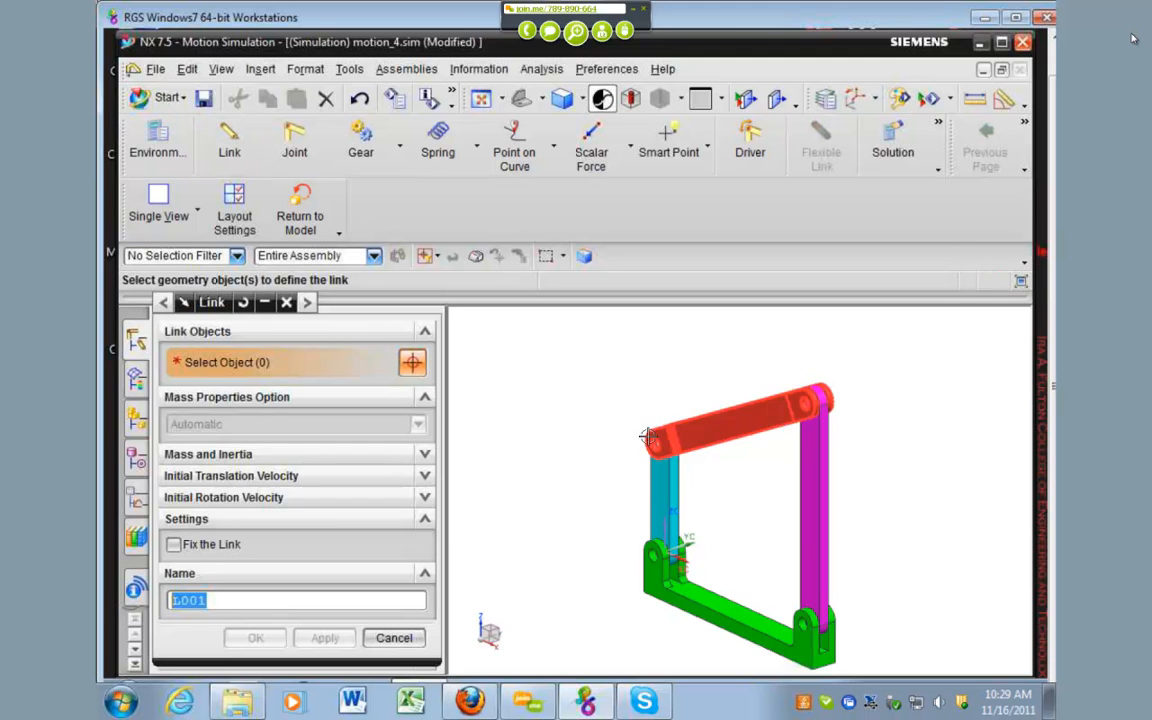
scroll(648, 436, "down", 1)
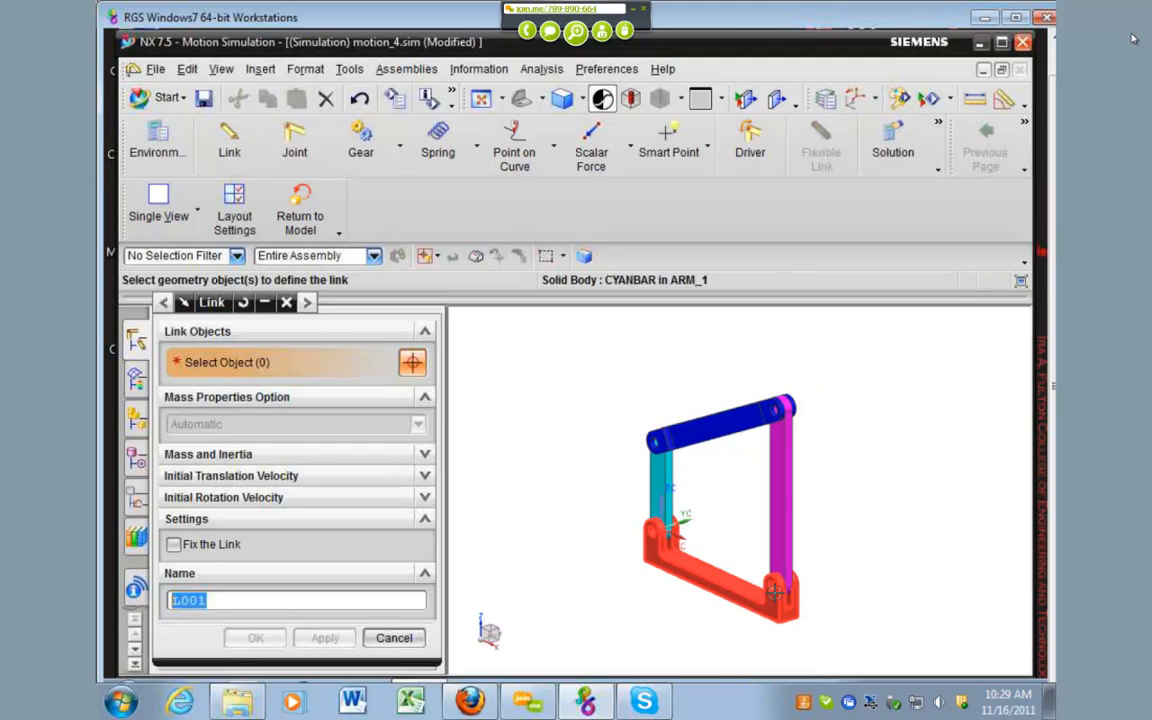
left_click(660, 481)
left_click(730, 477)
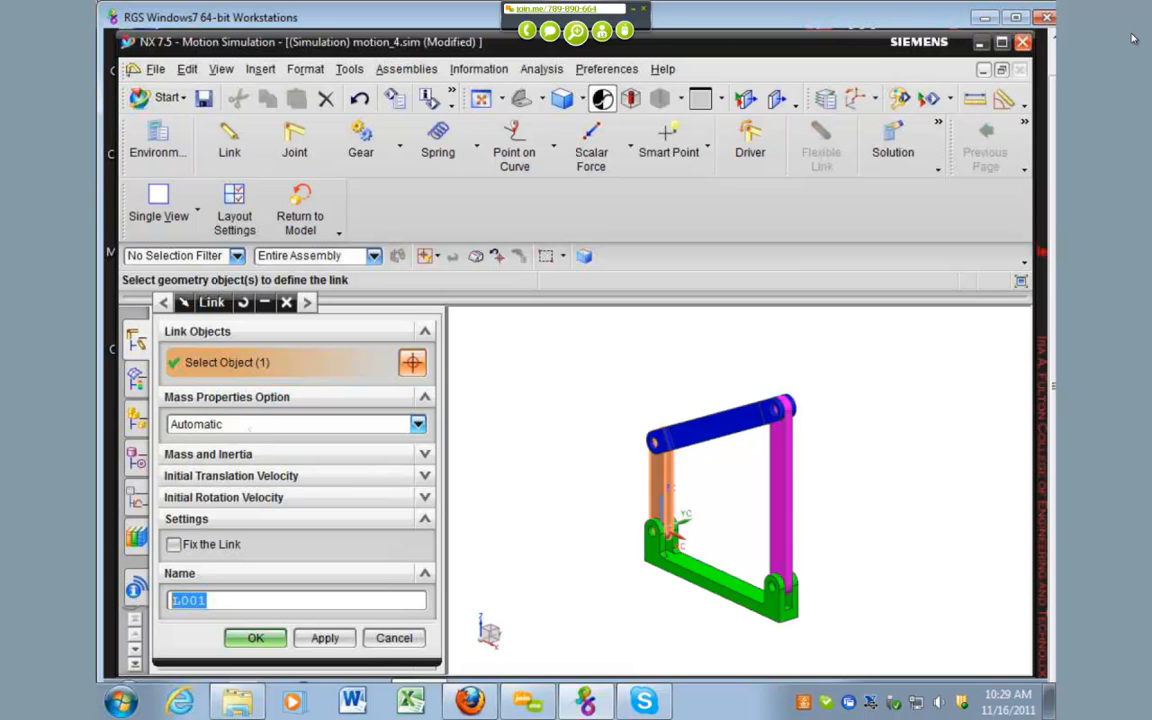
left_click(248, 427)
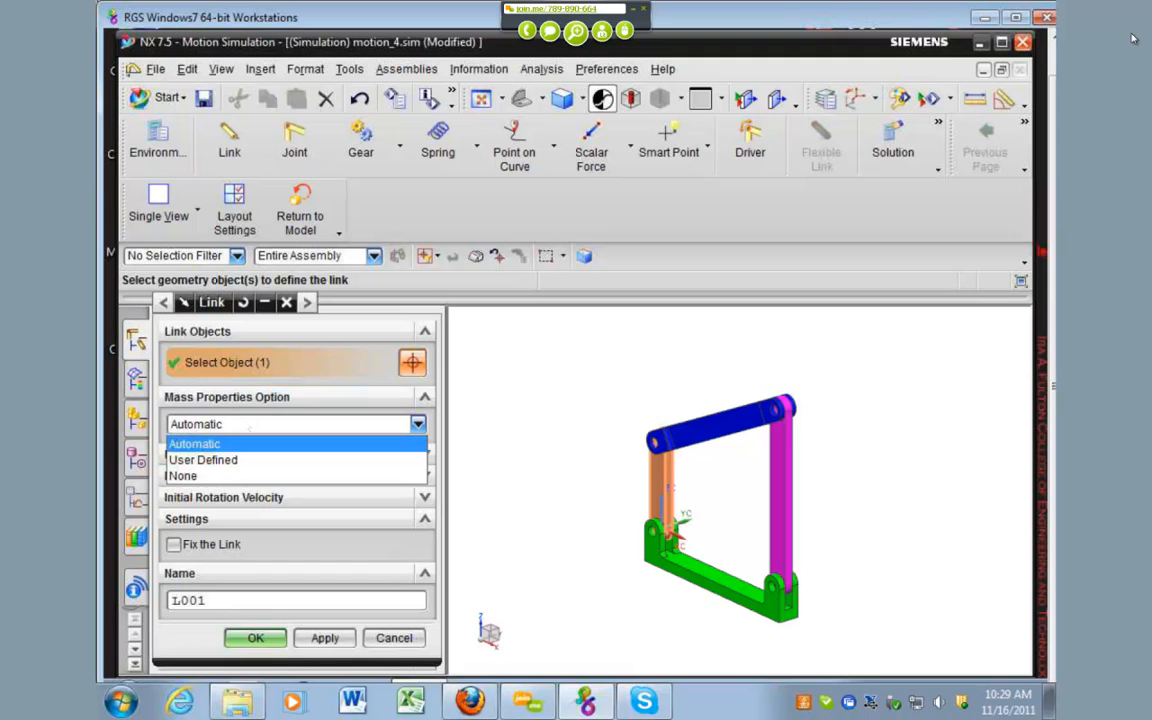
left_click(243, 477)
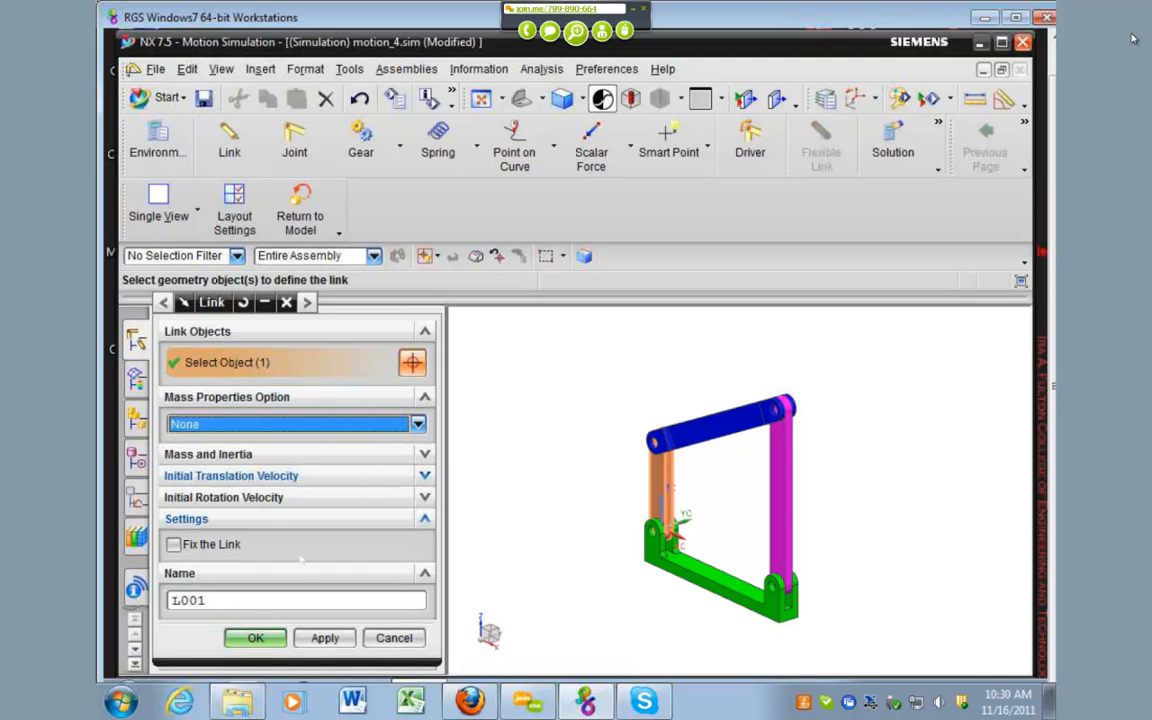
left_click(257, 638)
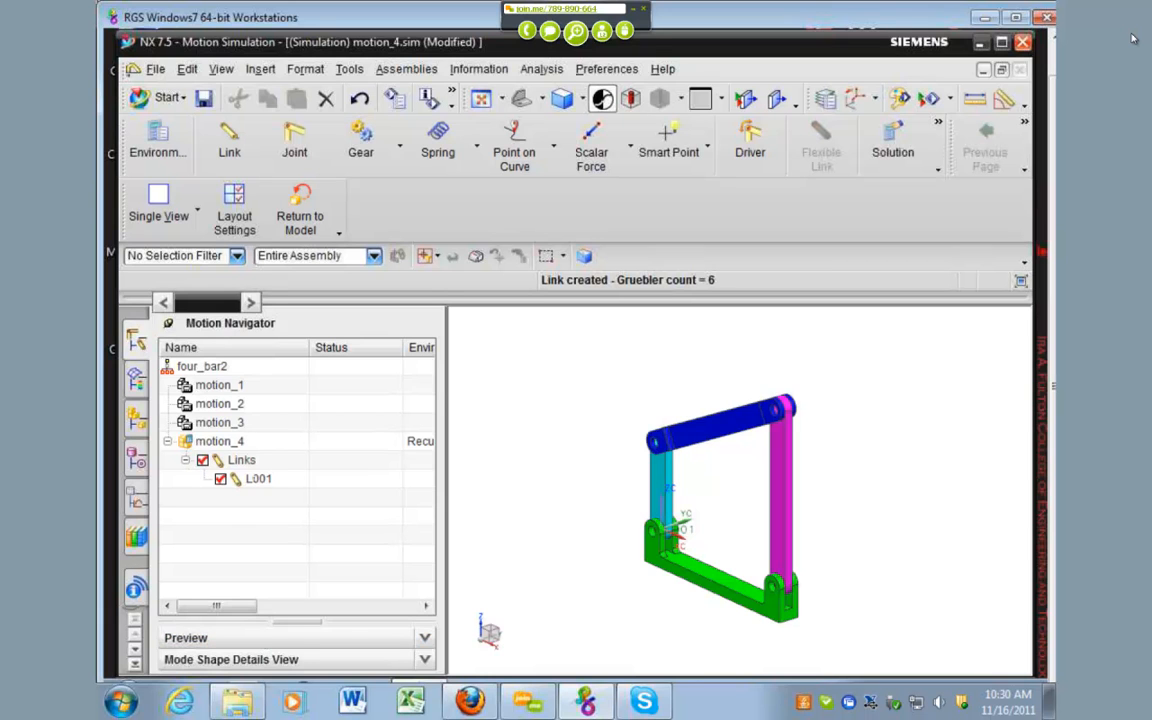
left_click(262, 479)
left_click(280, 528)
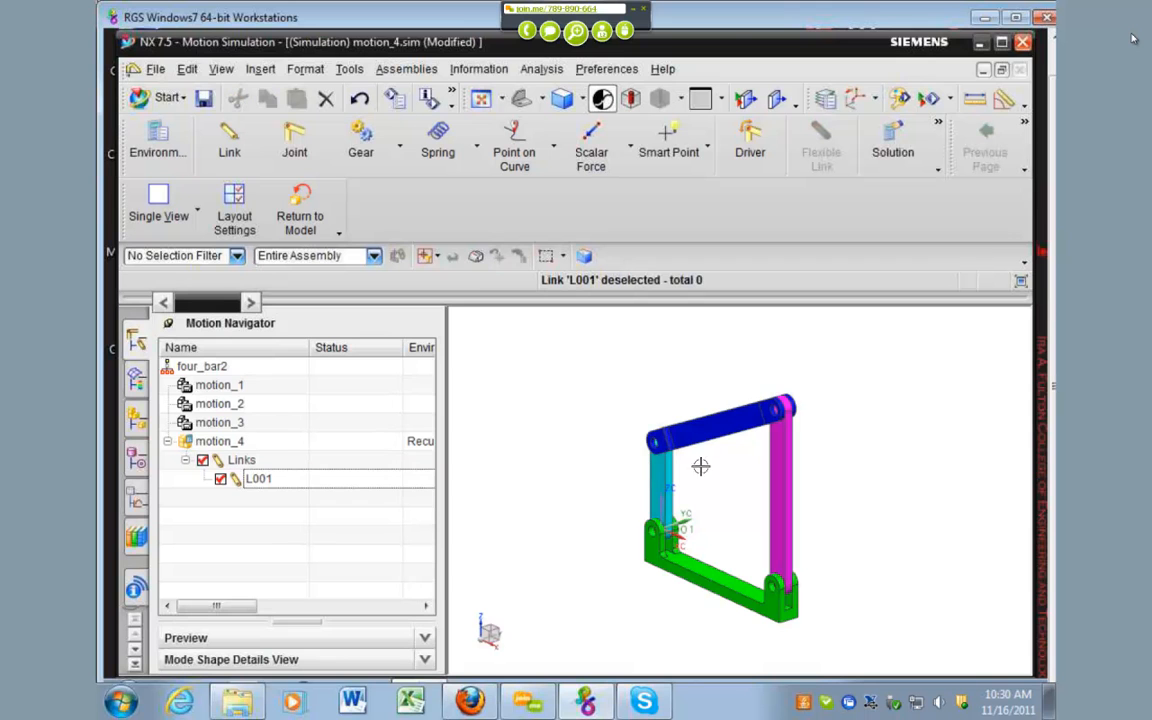
Step: Define the blue bar as link L002 and the magenta arm as link L003
left_click(229, 140)
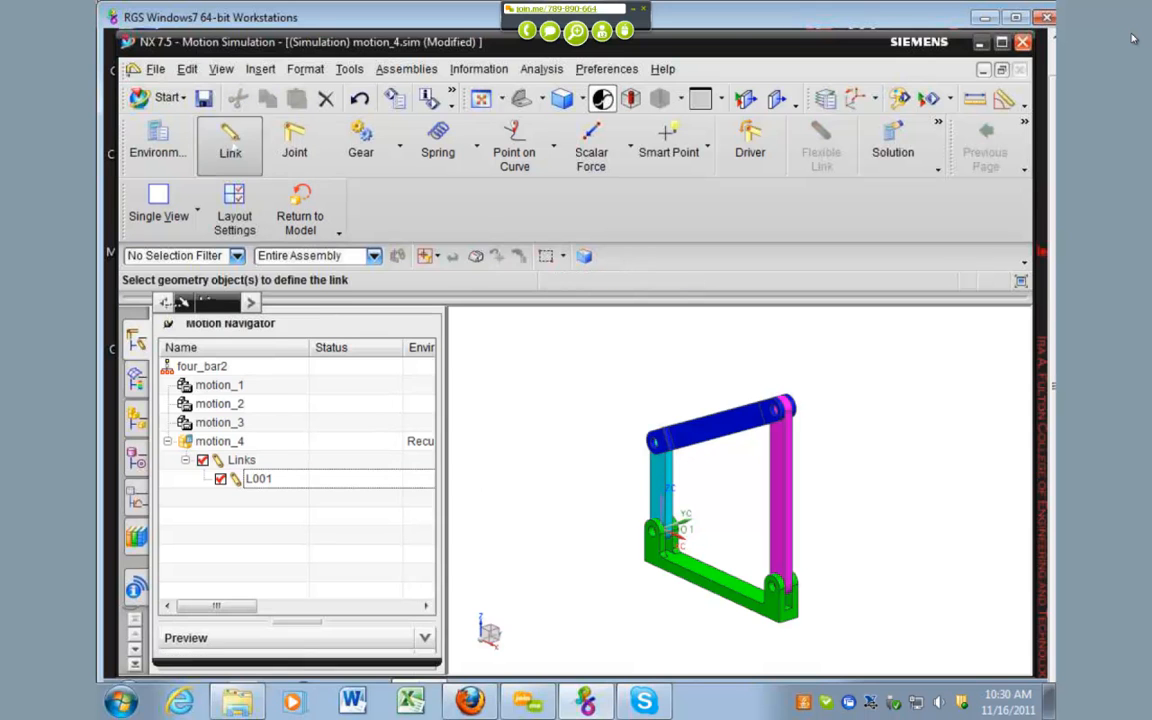
left_click(700, 425)
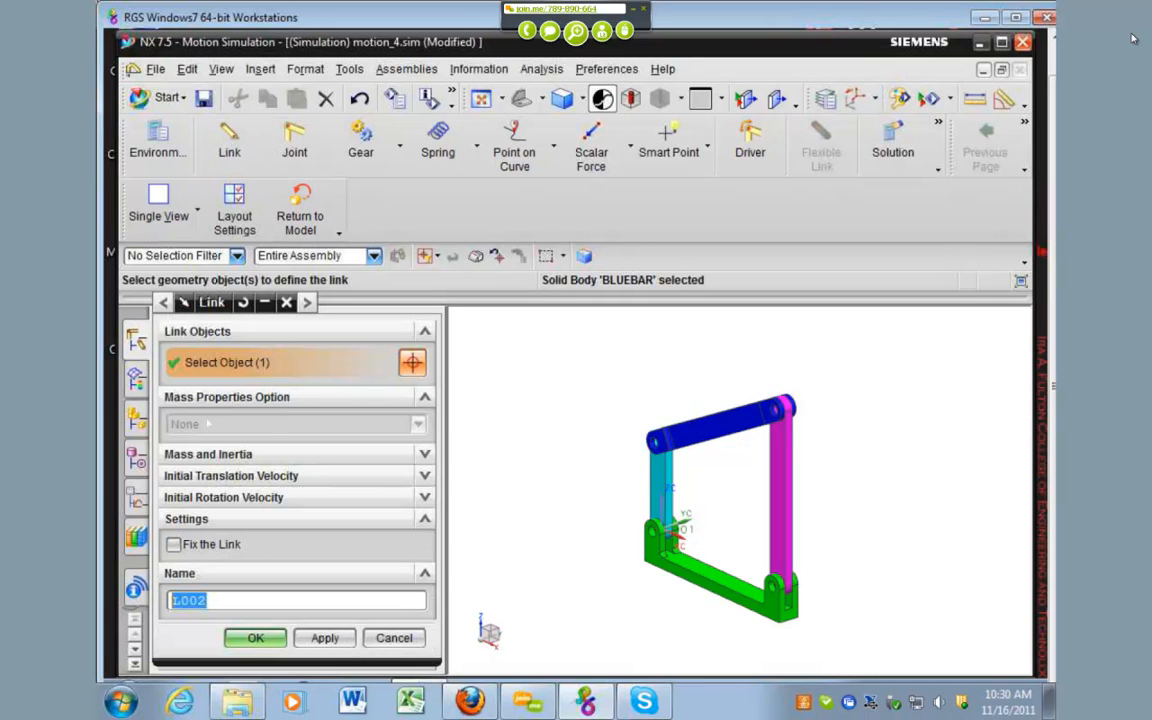
left_click(255, 638)
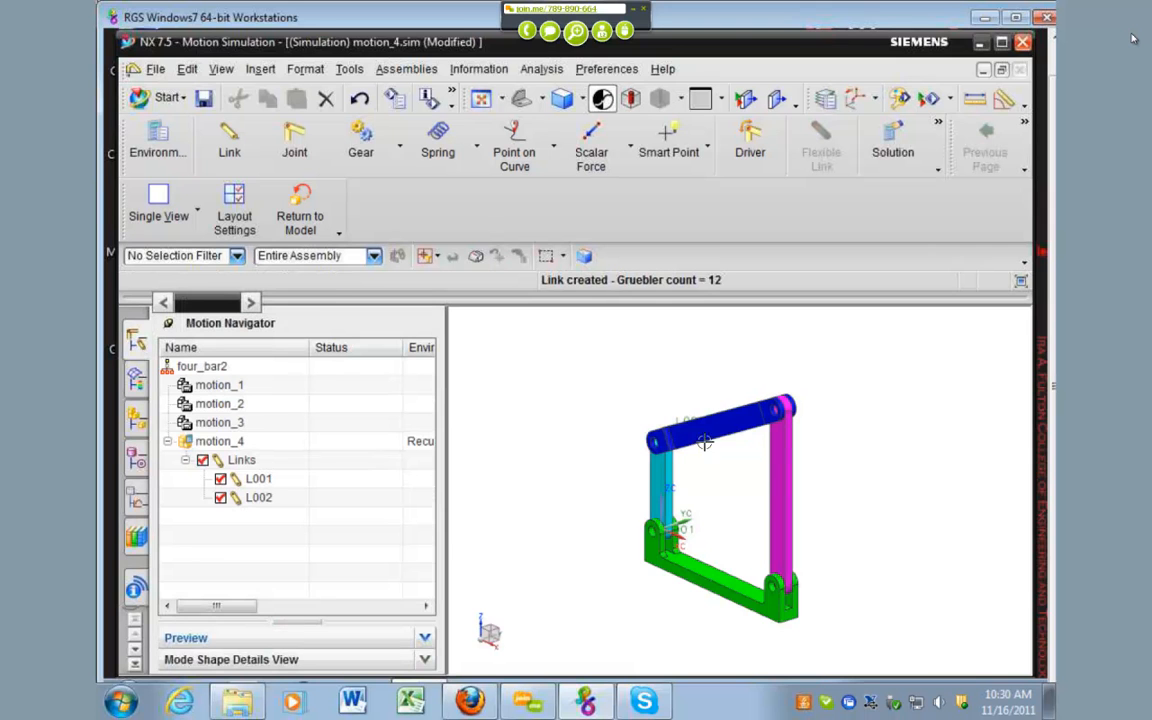
left_click(229, 140)
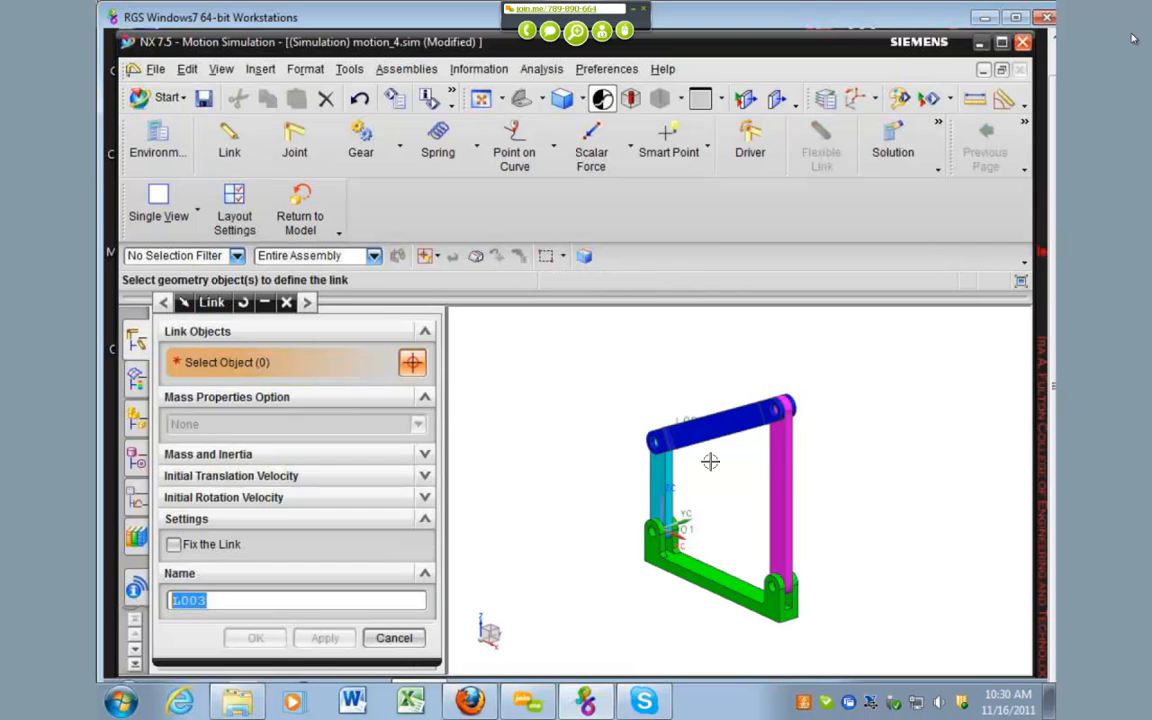
left_click(785, 470)
left_click(255, 638)
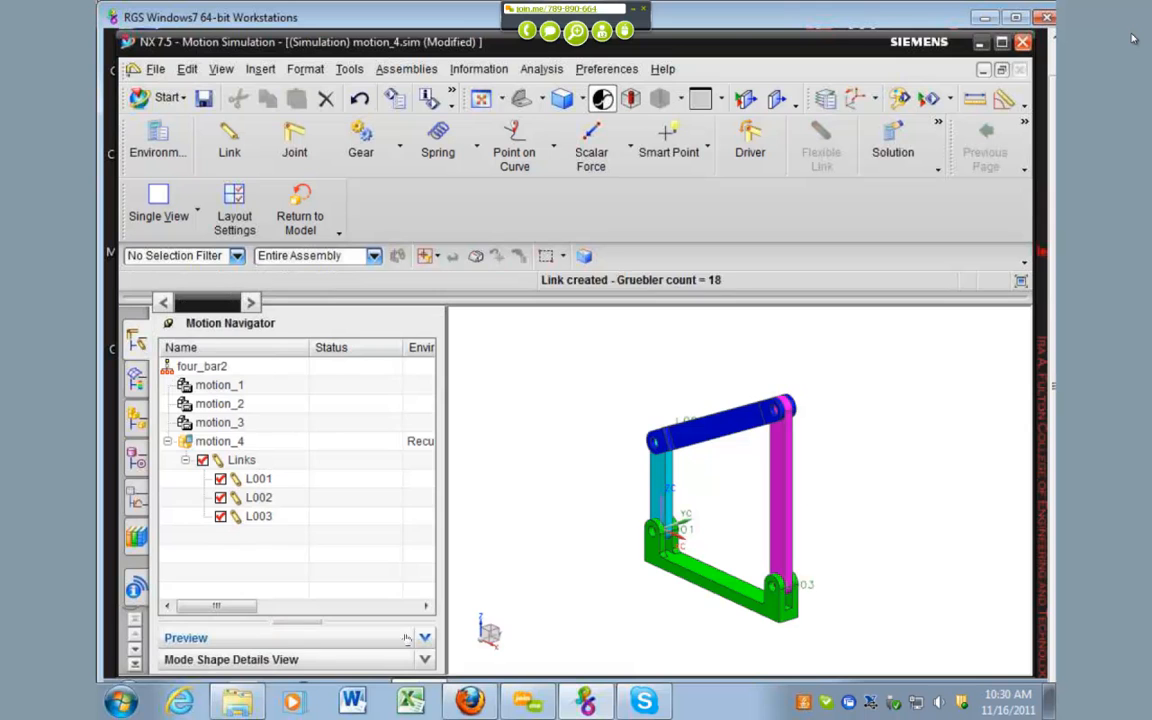
Step: Create a Revolute joint on the cyan arm, centred on its upper hole edge where it meets the blue bar
scroll(654, 500, "up", 3)
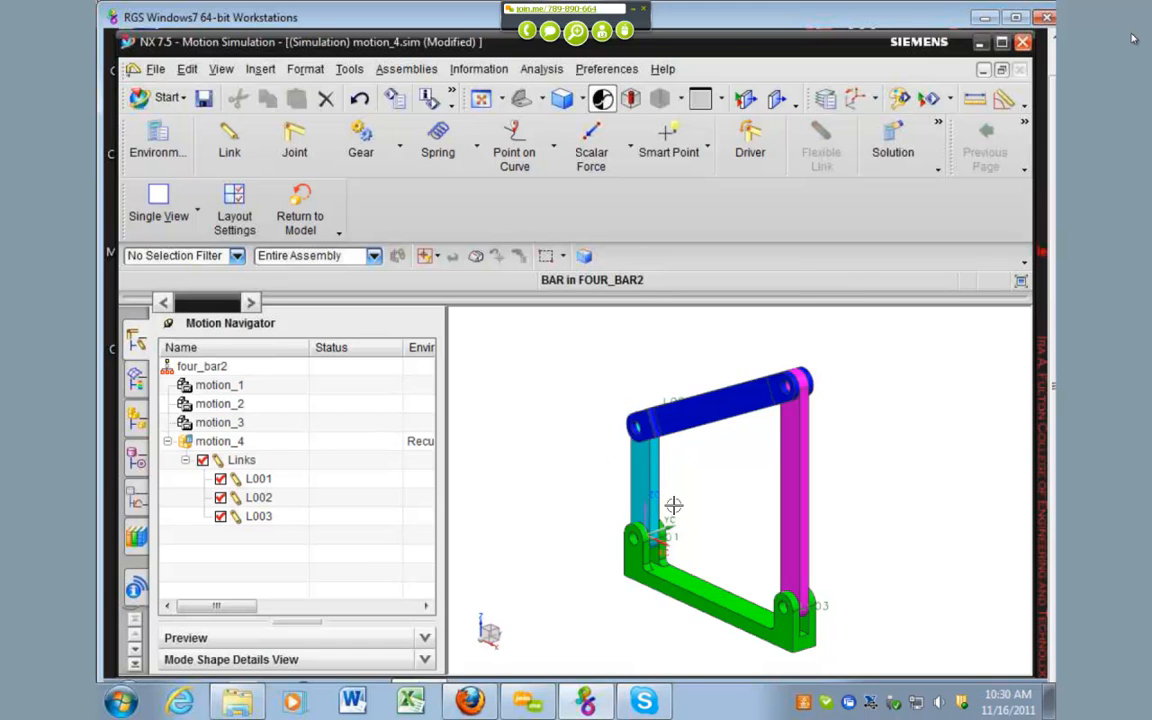
scroll(657, 538, "down", 1)
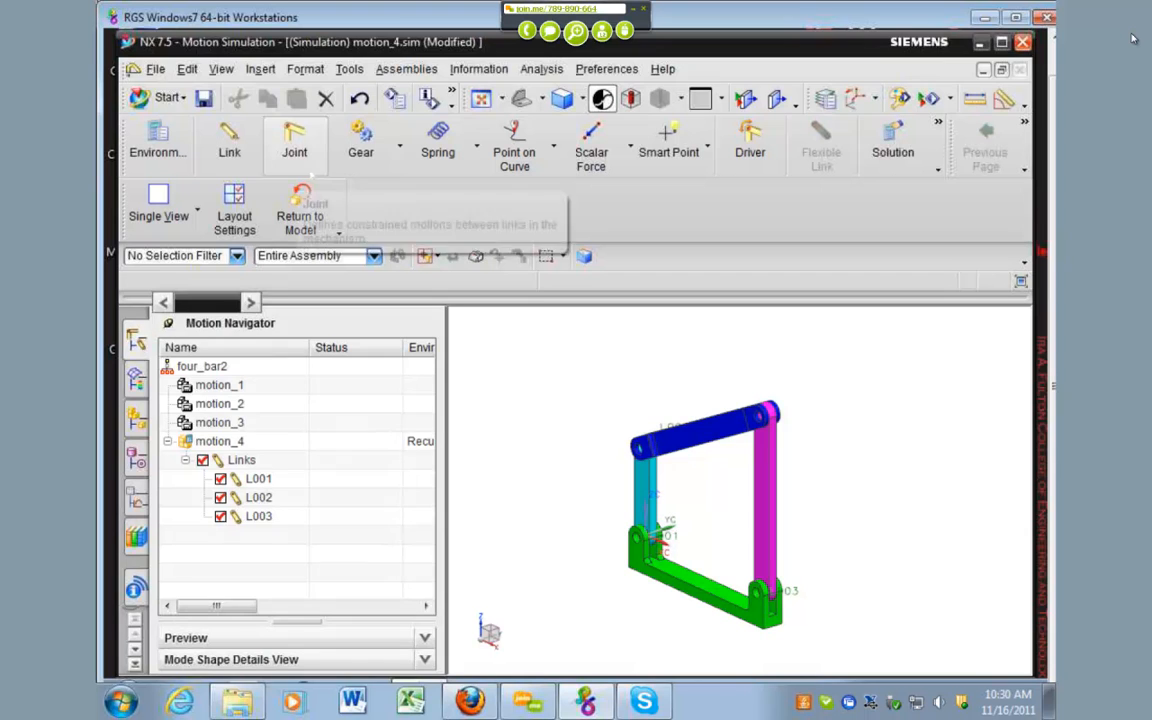
left_click(294, 140)
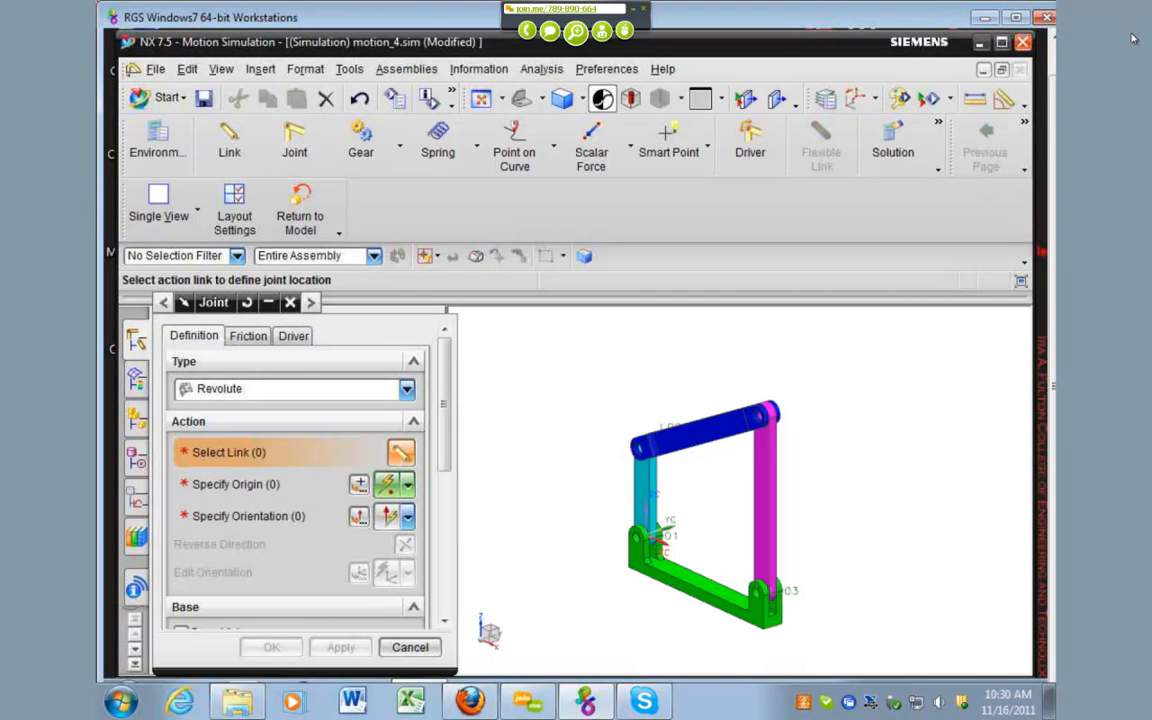
left_click(270, 390)
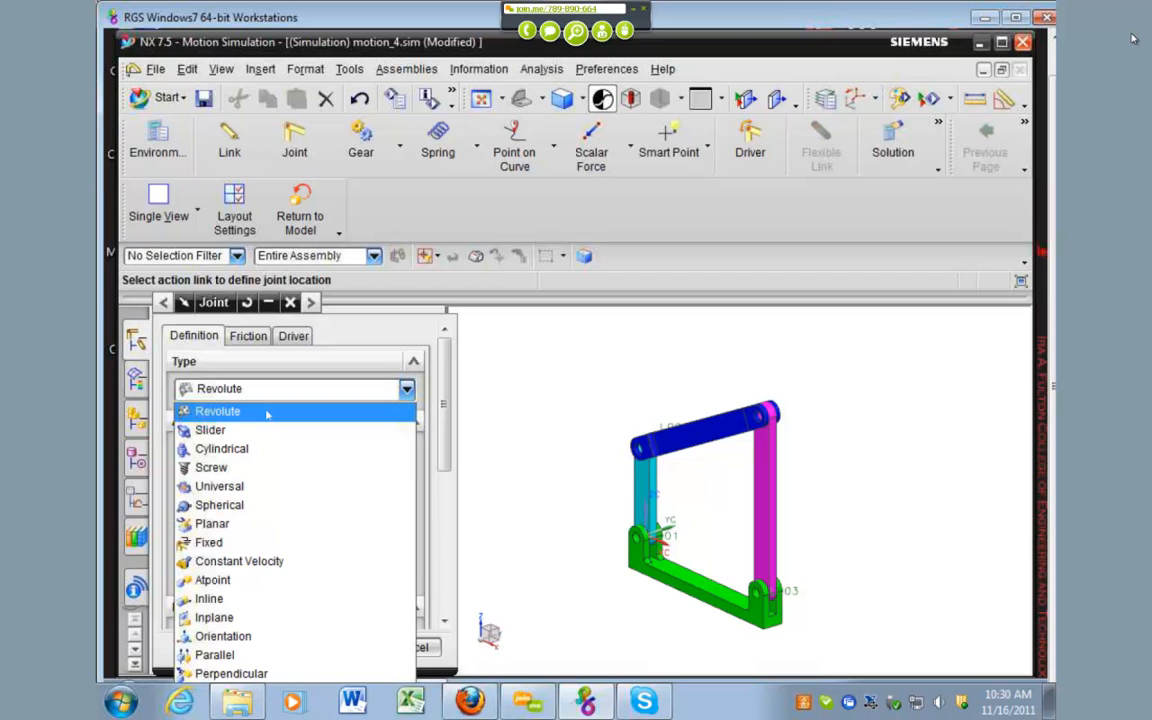
left_click(267, 414)
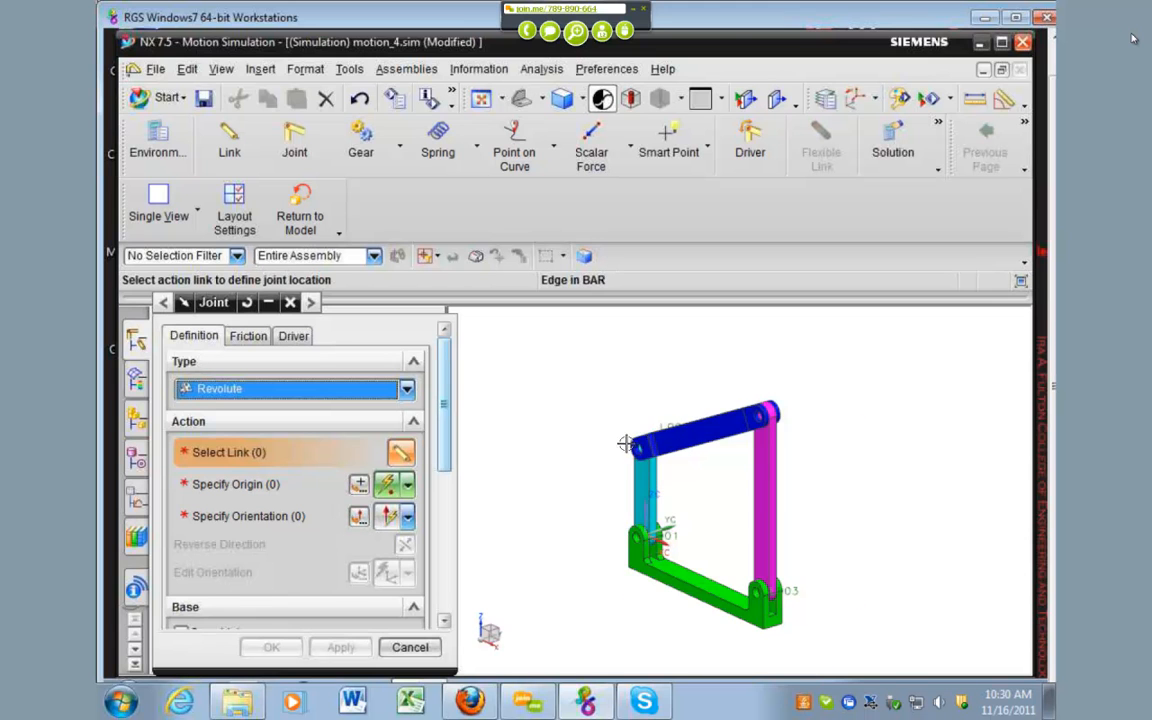
scroll(625, 420, "up", 5)
scroll(627, 406, "down", 3)
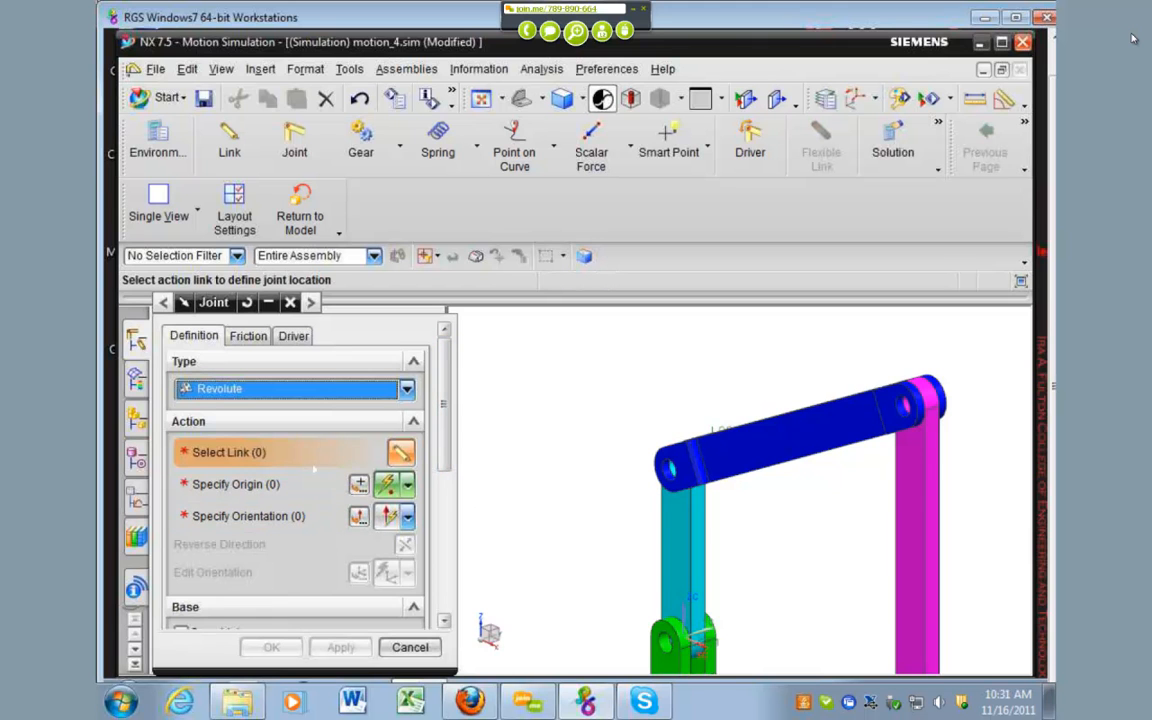
scroll(660, 474, "up", 5)
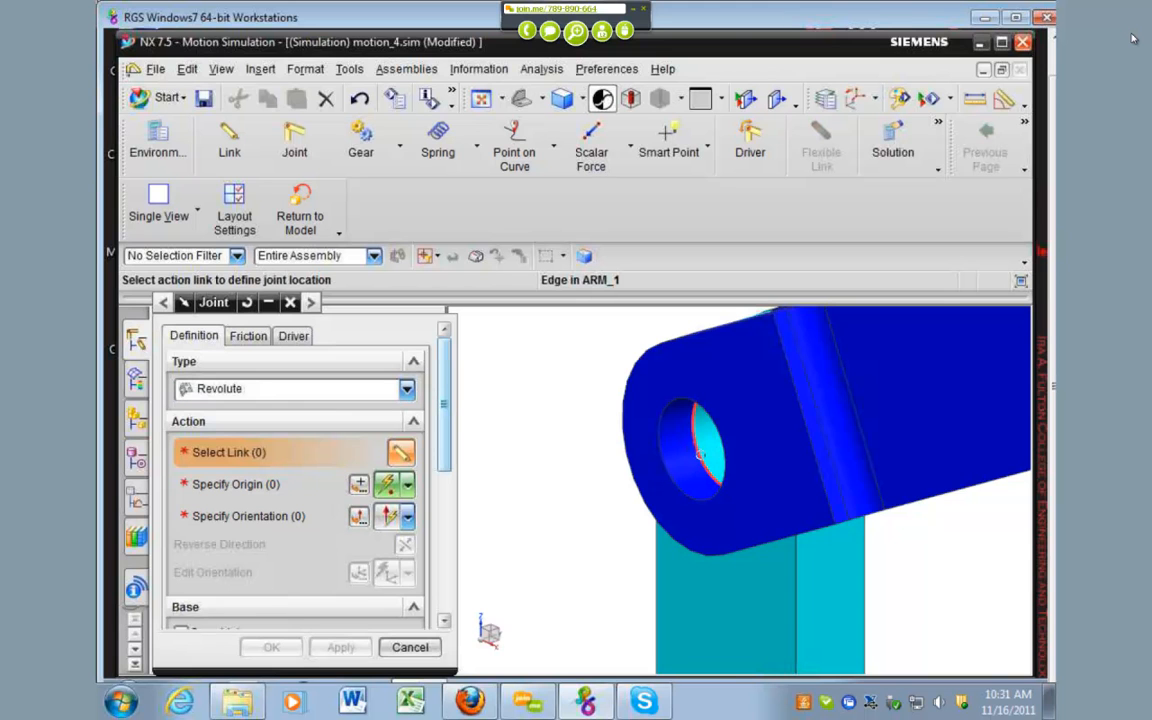
left_click(700, 454)
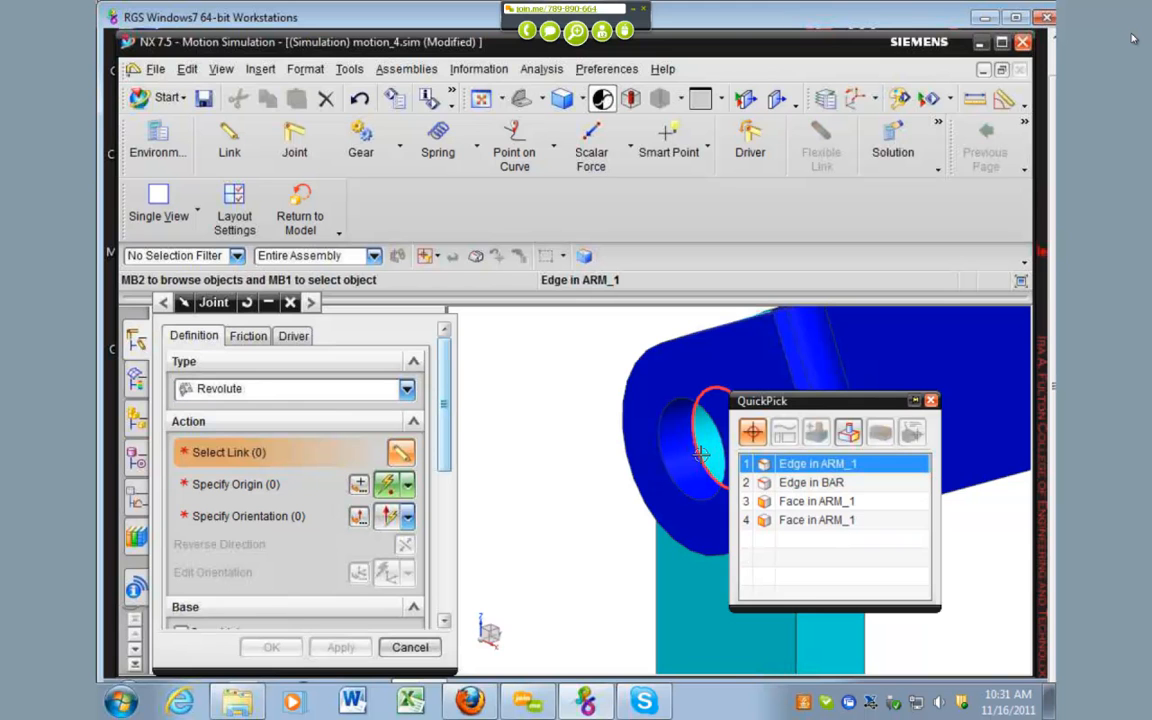
left_click(830, 466)
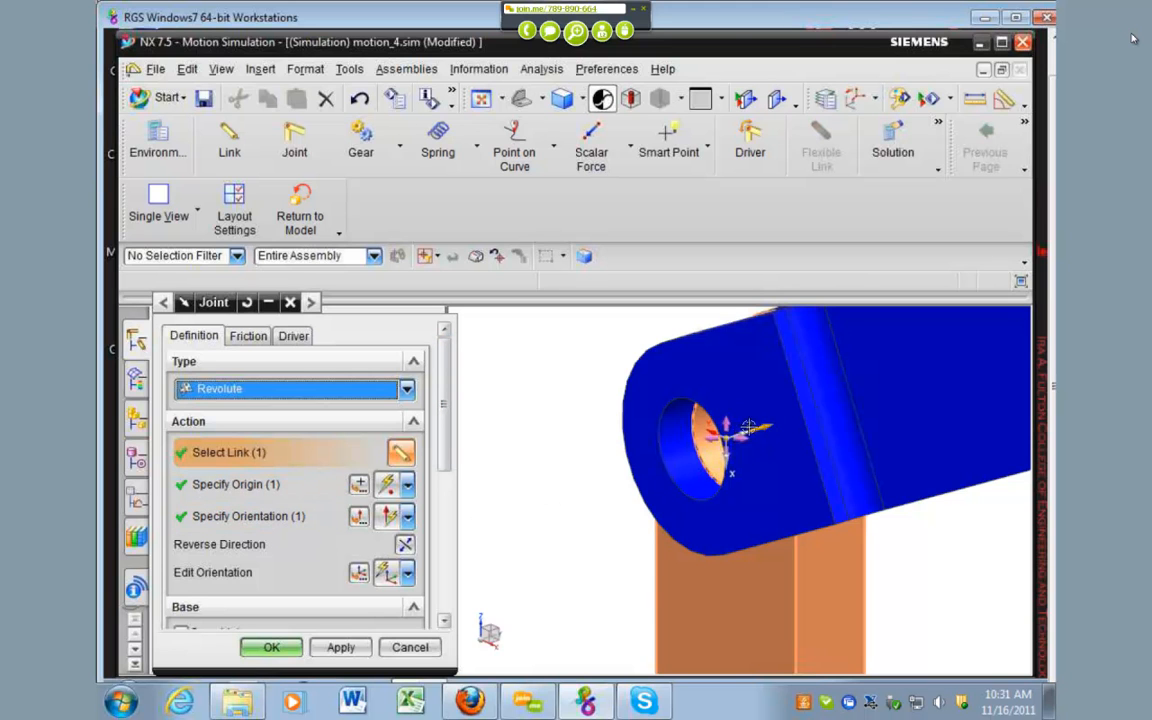
scroll(624, 467, "down", 1)
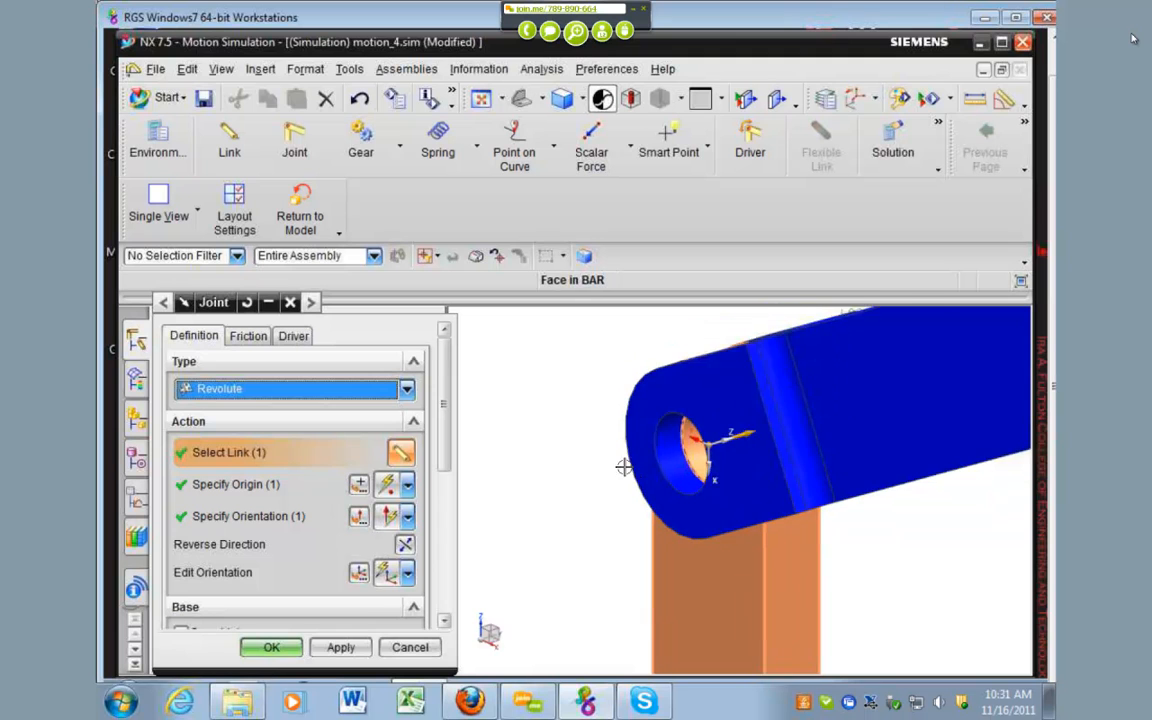
scroll(624, 467, "down", 1)
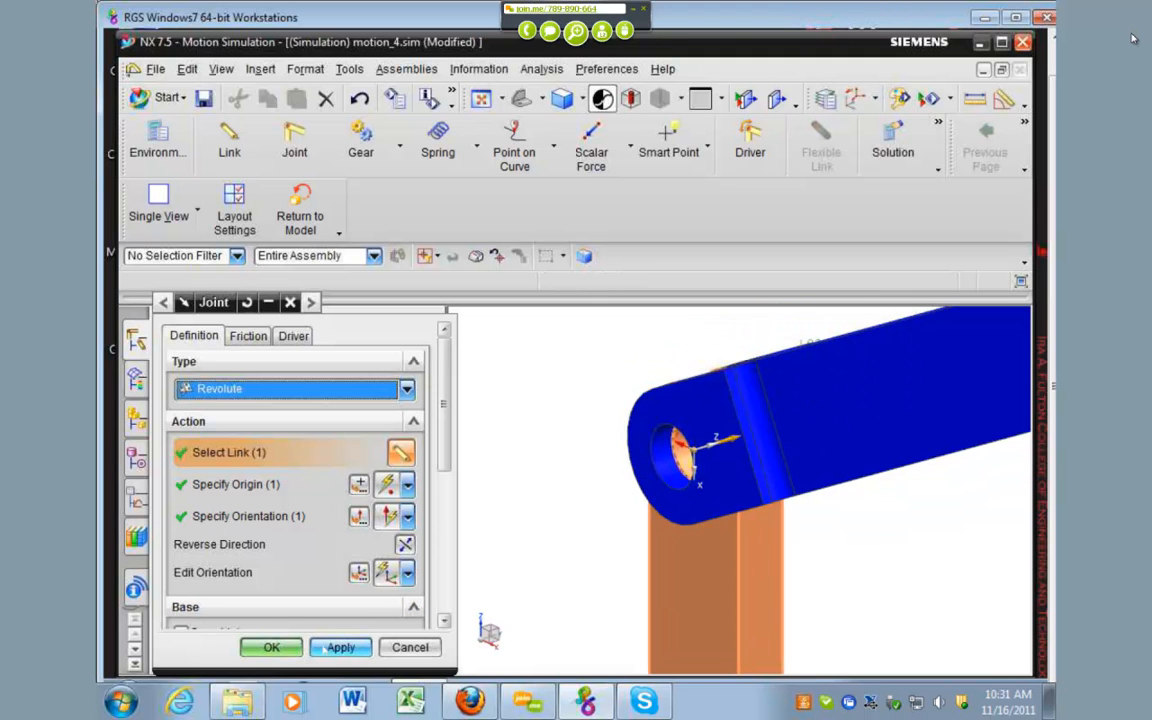
left_click(341, 647)
Step: Create a Revolute joint on the cyan arm, located at its lower hole inside the green base
middle_click_drag(700, 462, 797, 519)
scroll(797, 519, "down", 2)
scroll(586, 509, "up", 4)
scroll(590, 503, "down", 3)
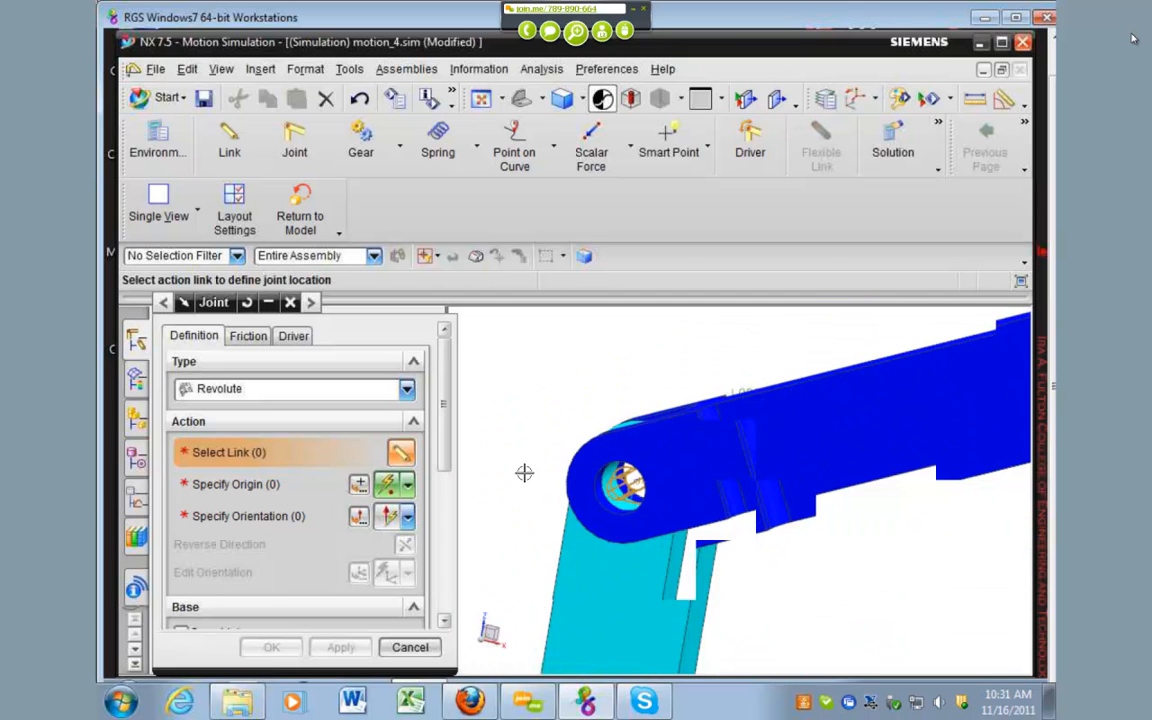
scroll(509, 460, "down", 1)
scroll(509, 460, "down", 2)
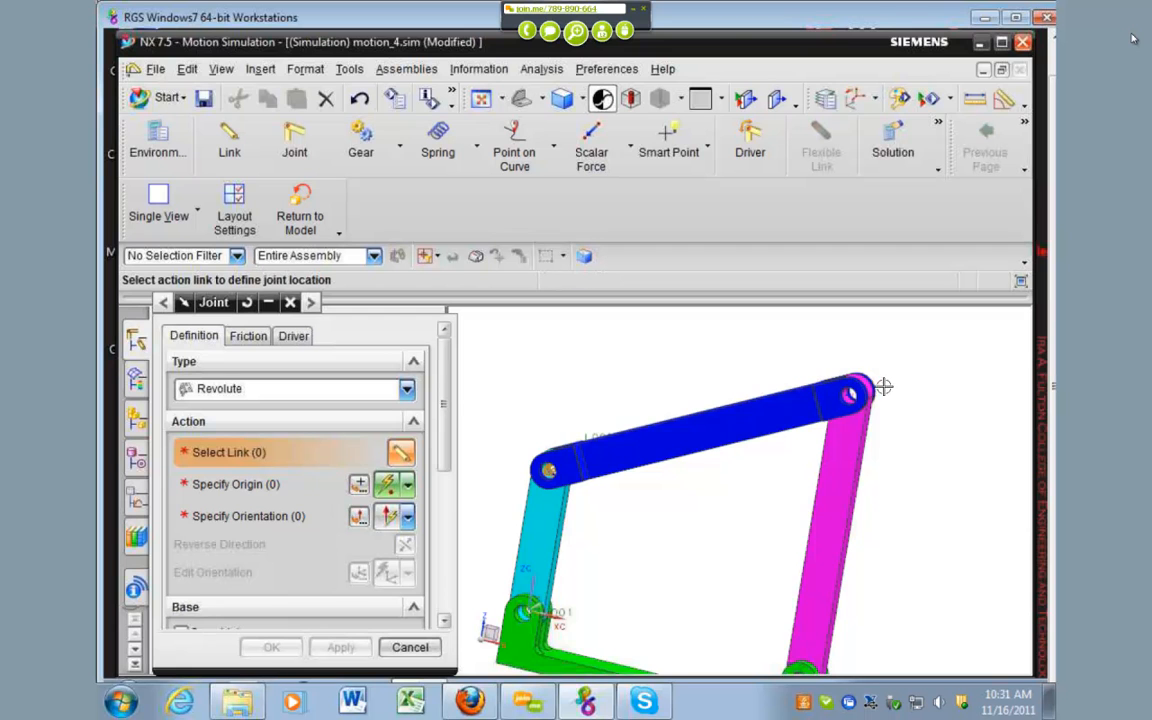
scroll(882, 386, "down", 1)
scroll(650, 545, "up", 3)
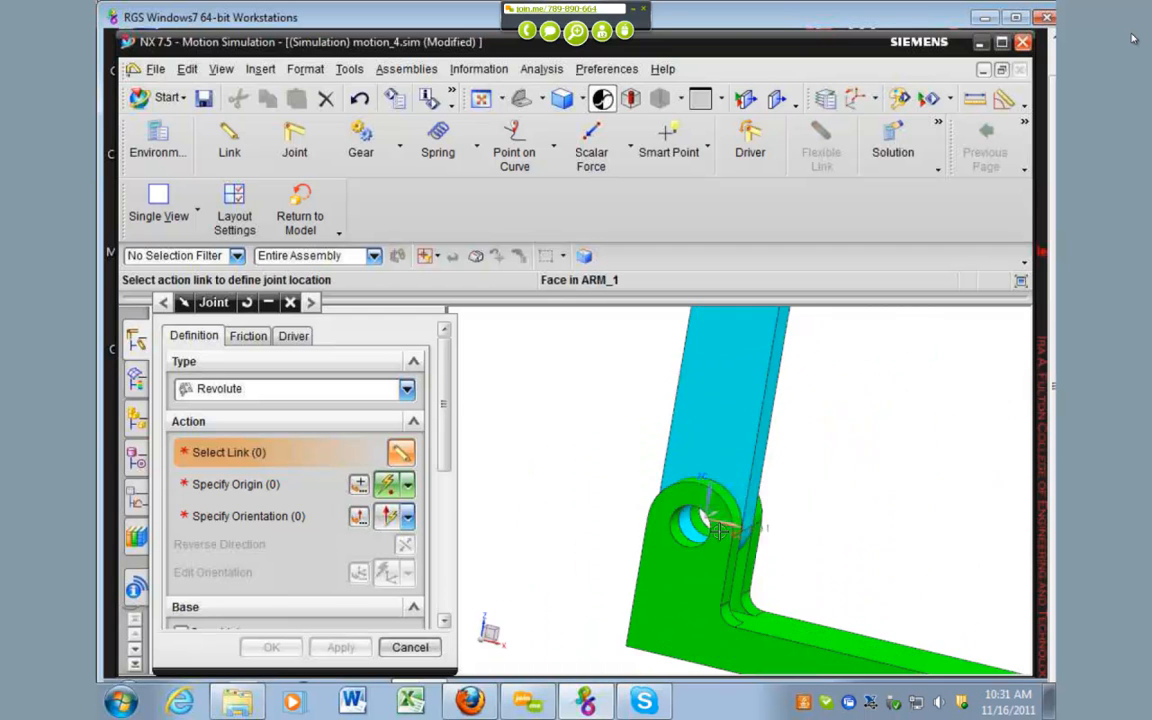
middle_click_drag(650, 545, 628, 545)
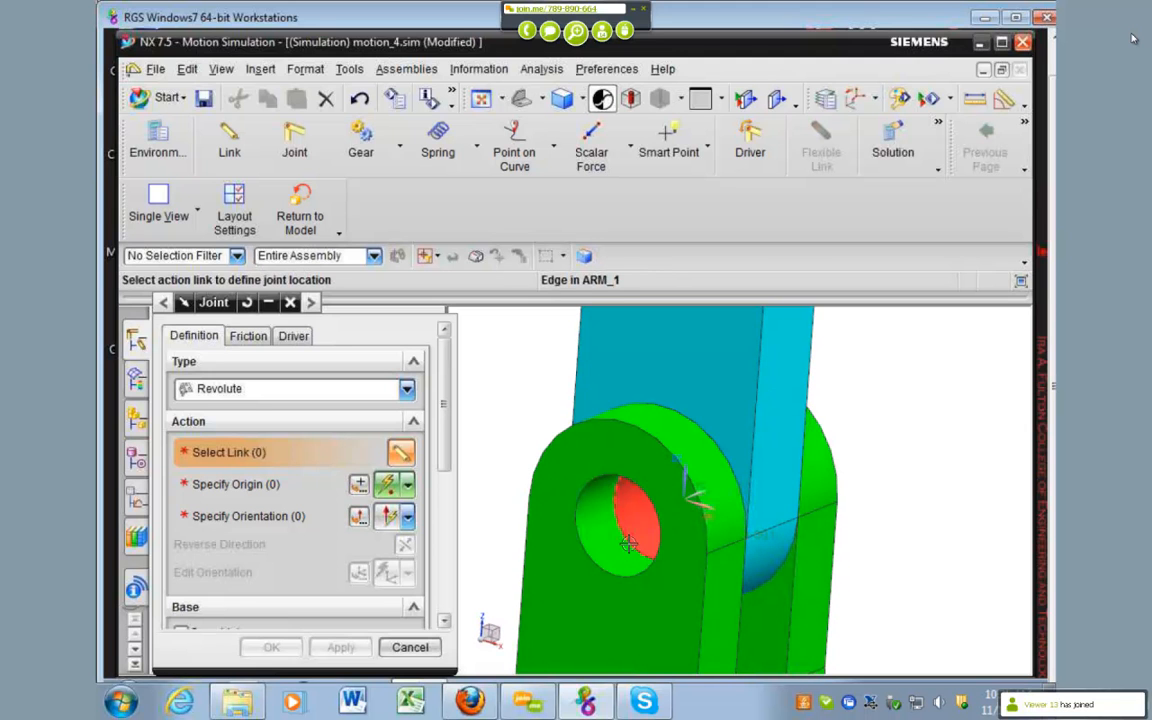
left_click(630, 545)
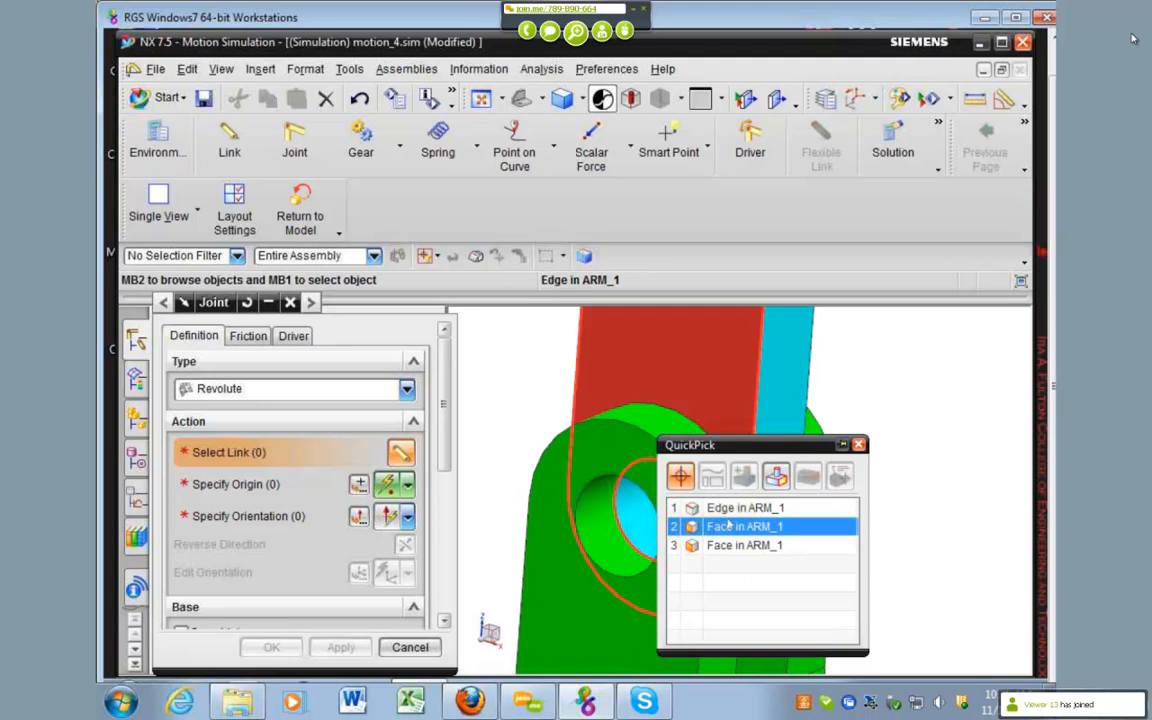
left_click(780, 545)
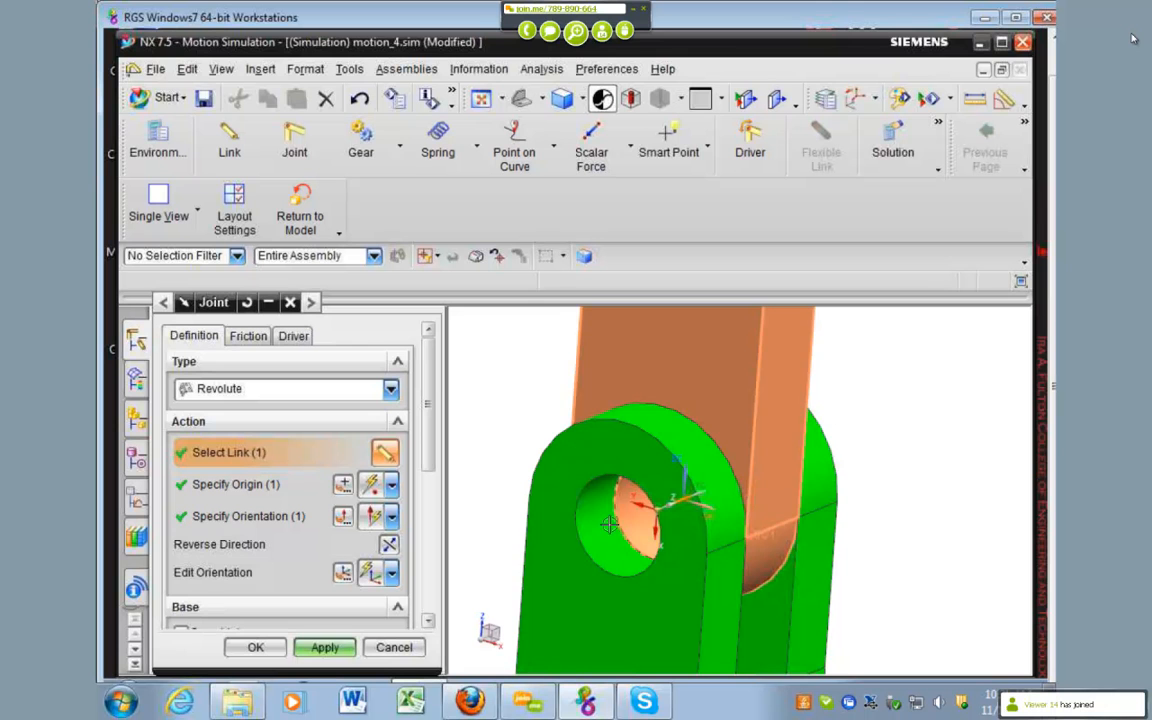
scroll(610, 524, "down", 2)
left_click(334, 648)
Step: Create a Revolute joint on the magenta arm, centred on its upper hole edge where it meets the blue bar
scroll(506, 517, "down", 5)
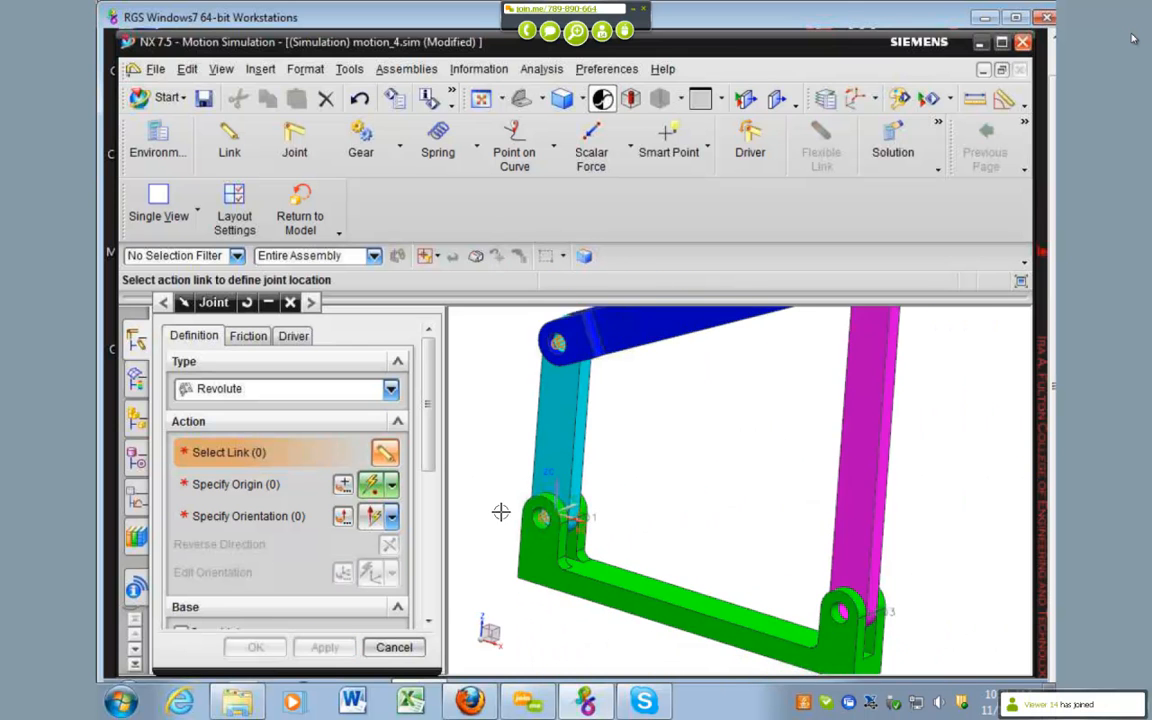
scroll(740, 350, "up", 5)
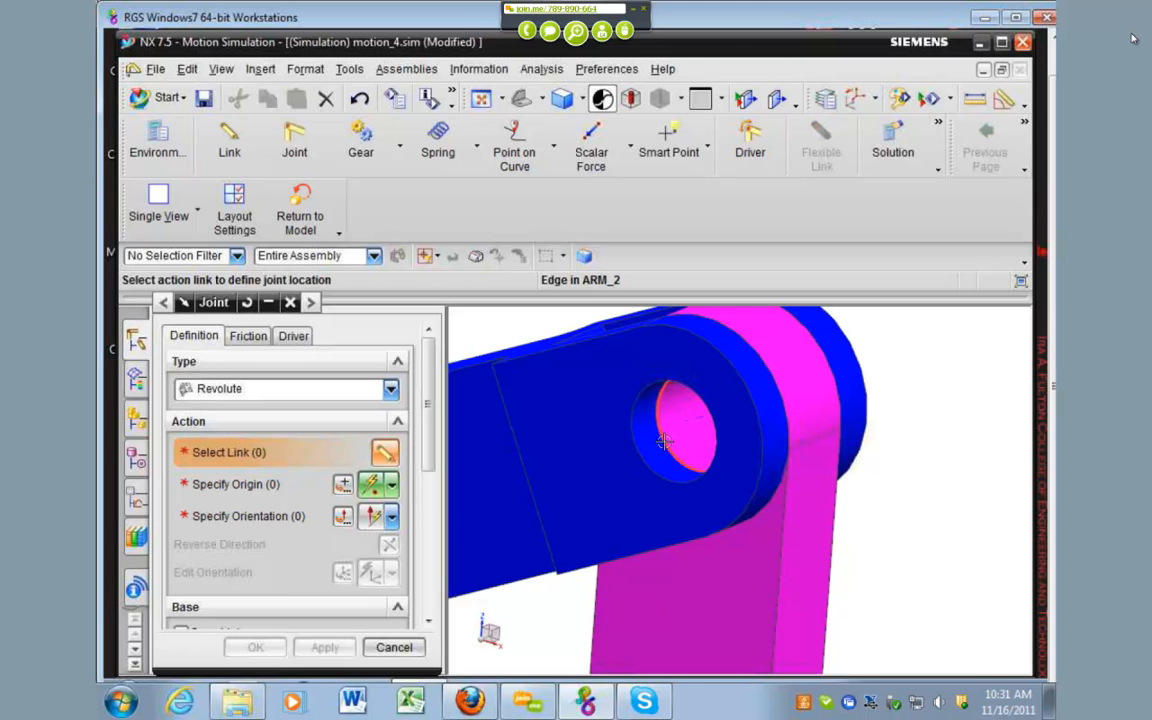
left_click(664, 441)
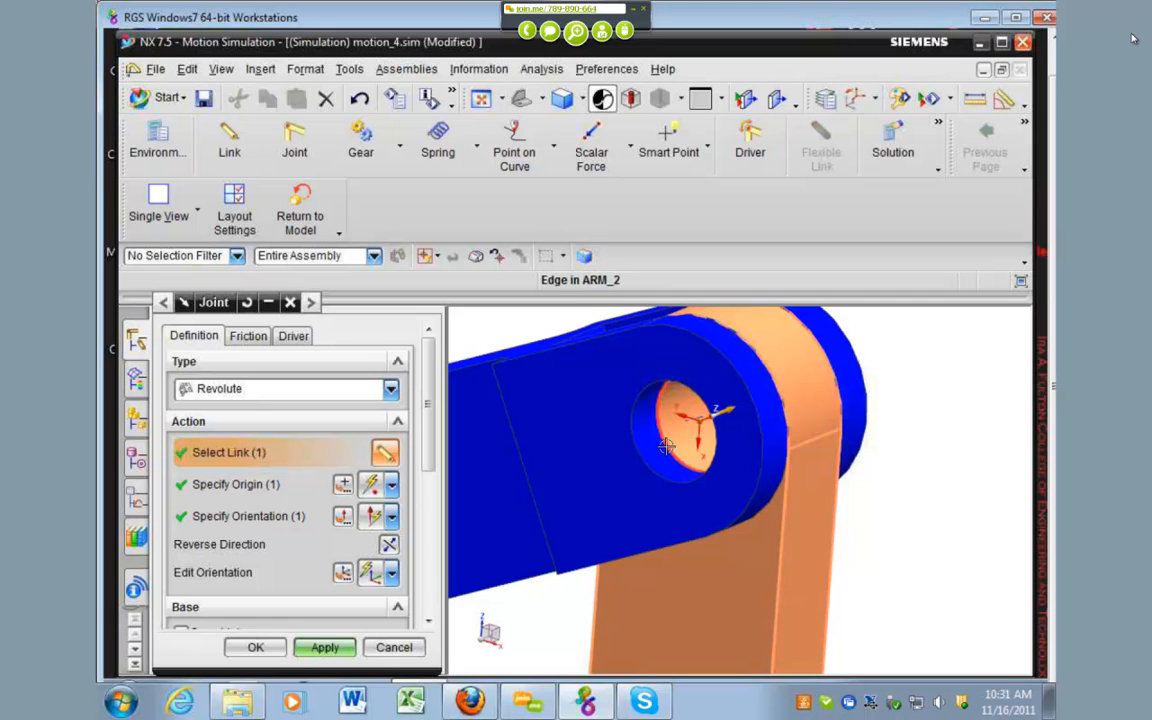
left_click(324, 647)
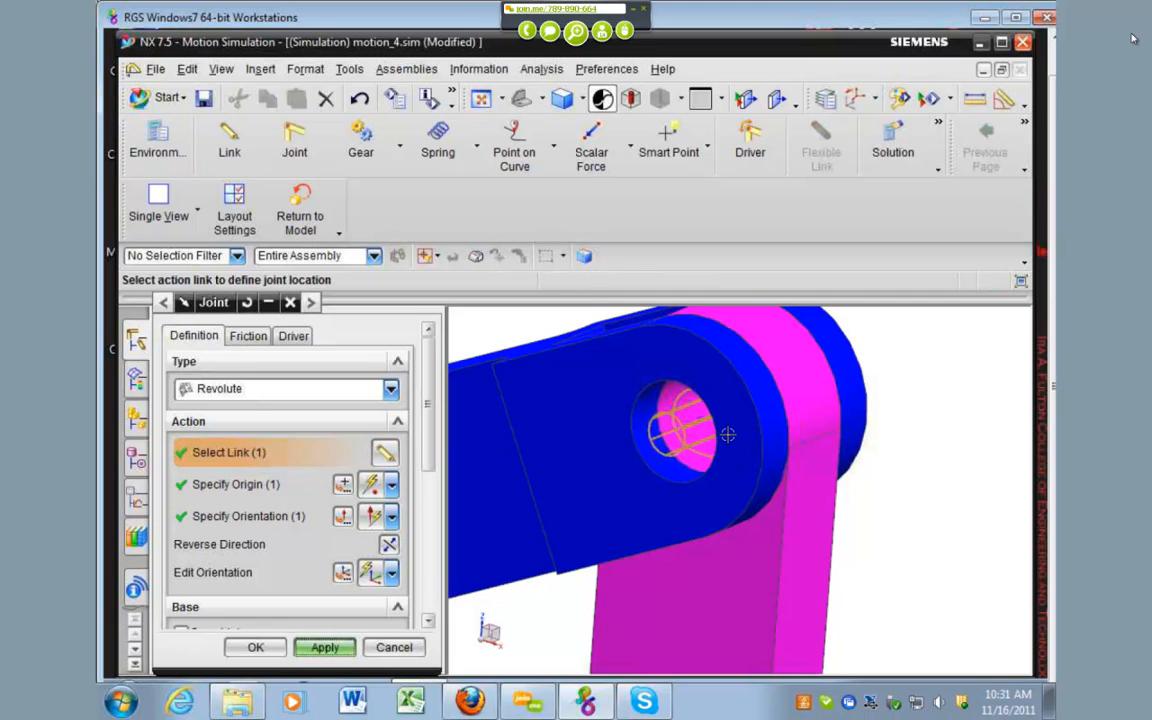
Step: Create a Revolute joint on the magenta arm at its lower hole edge inside the green base, and finish creating joints
scroll(933, 463, "down", 5)
scroll(712, 561, "down", 5)
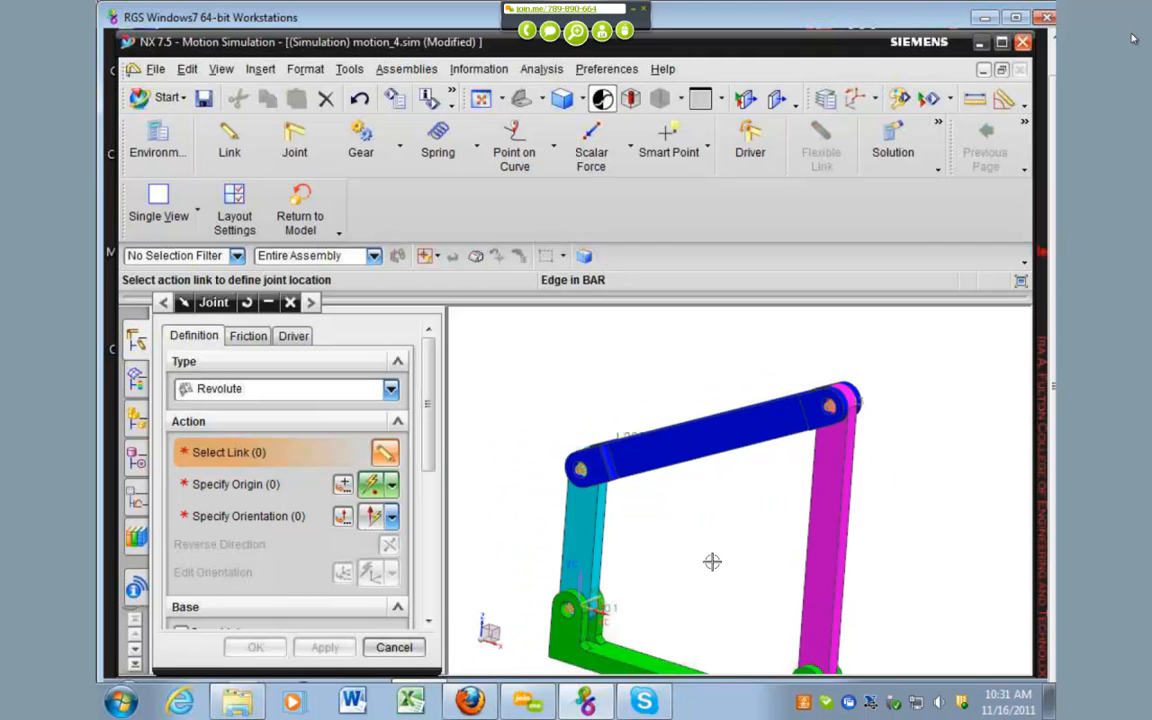
scroll(717, 568, "up", 8)
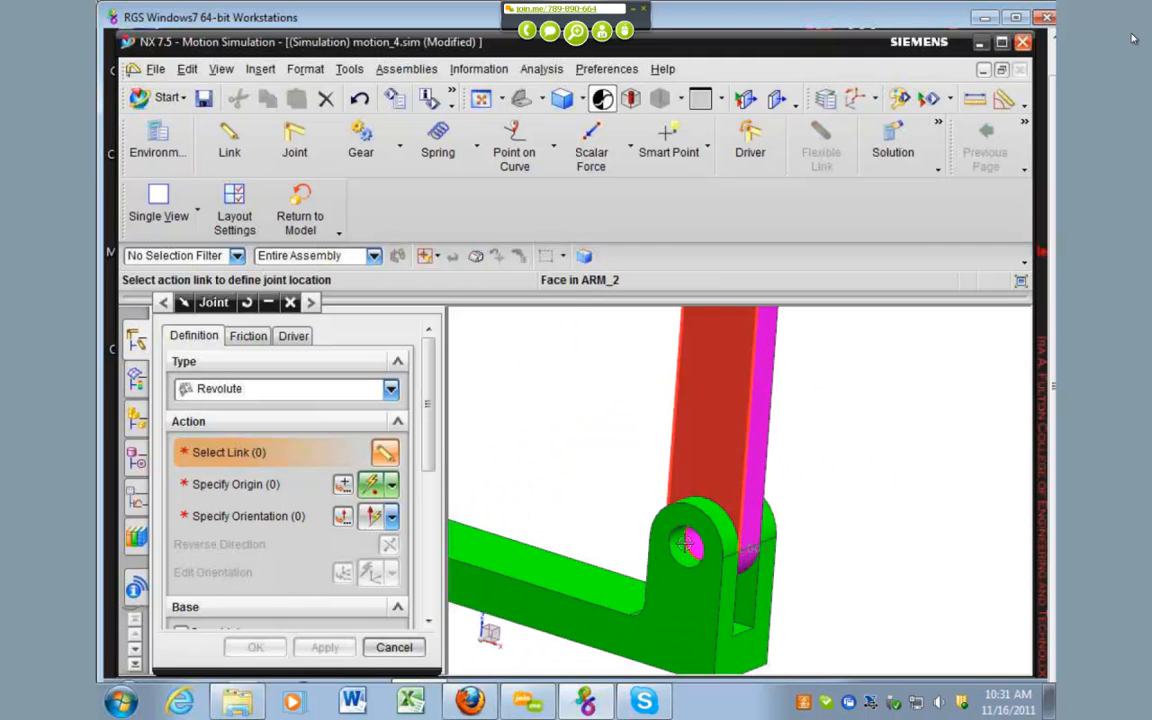
scroll(689, 545, "up", 4)
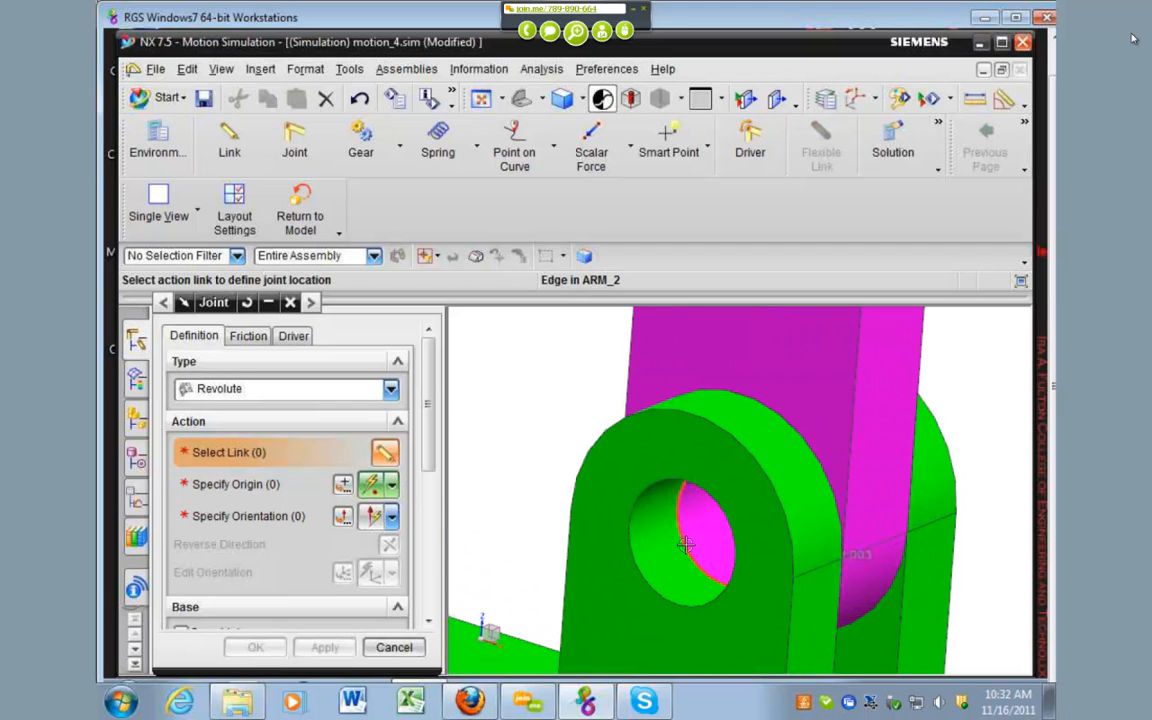
left_click(686, 545)
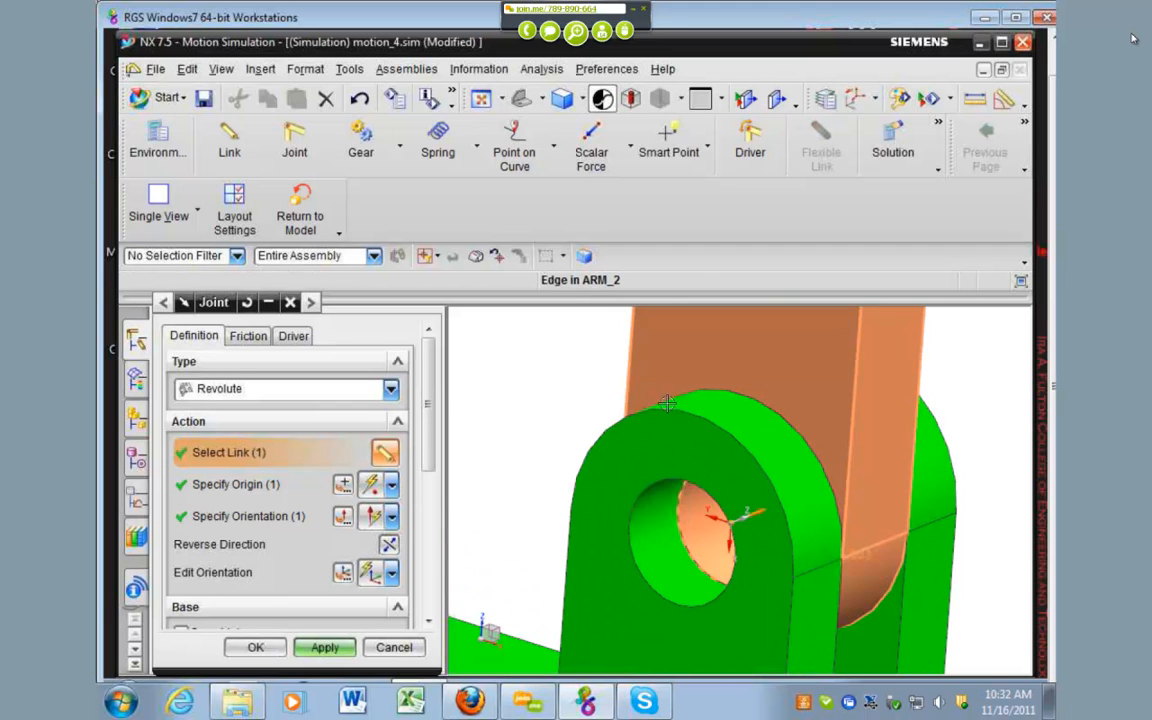
left_click(324, 647)
scroll(760, 414, "down", 5)
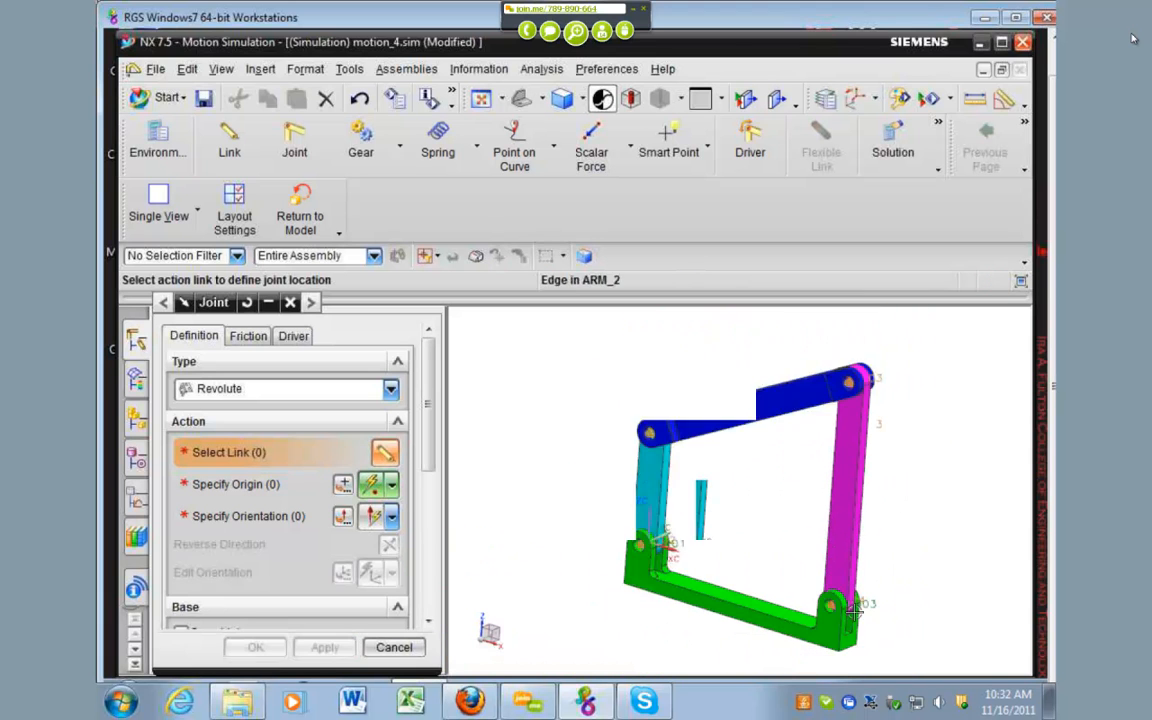
left_click(394, 647)
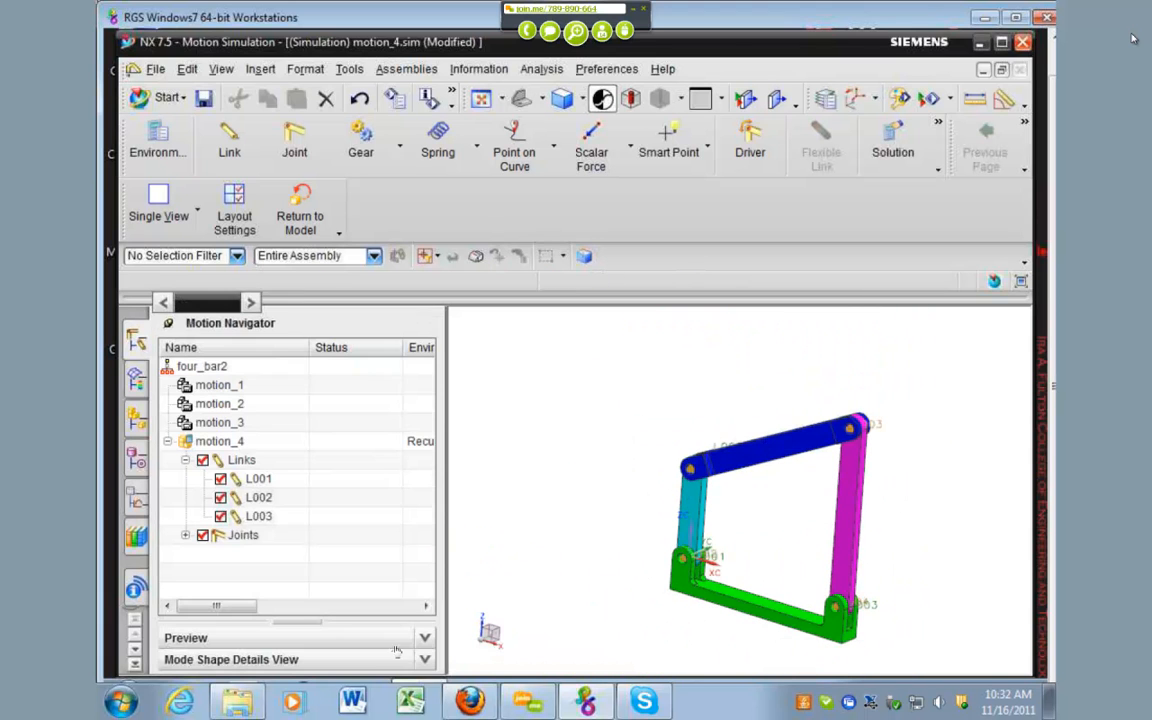
Step: Expand the Joints of motion_4 and select joints J001 to J004 to identify the one between the cyan arm and base
left_click(185, 535)
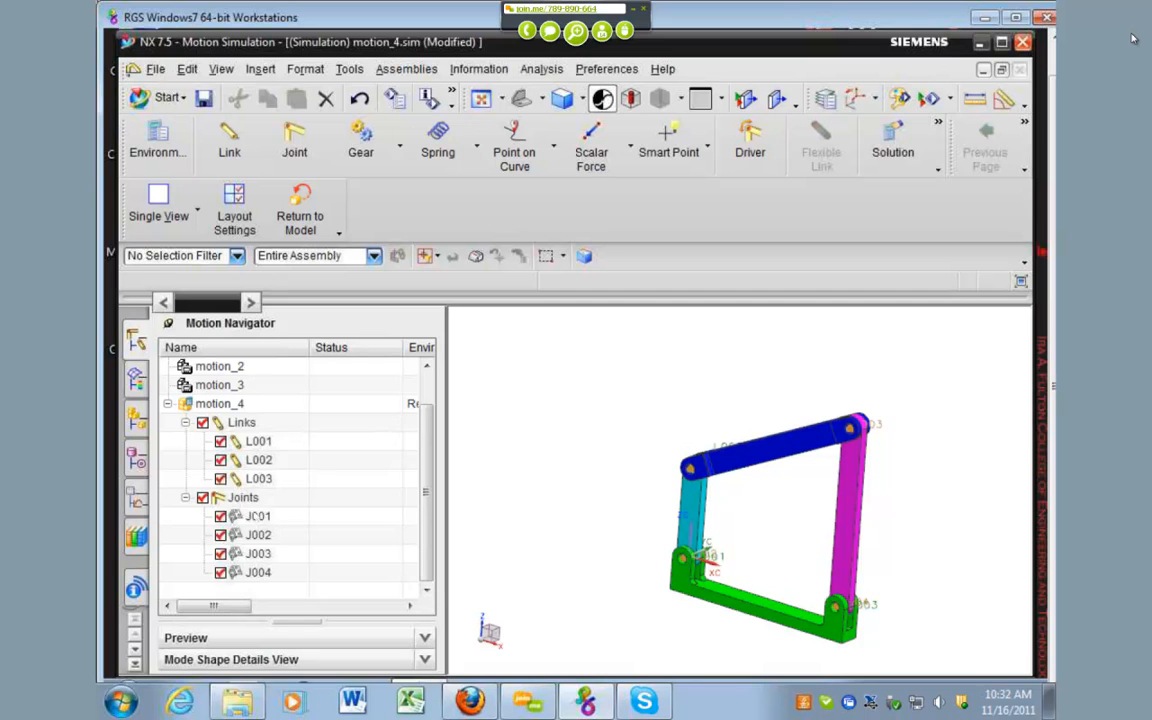
left_click(262, 517)
left_click(264, 536)
left_click(266, 555)
left_click(269, 573)
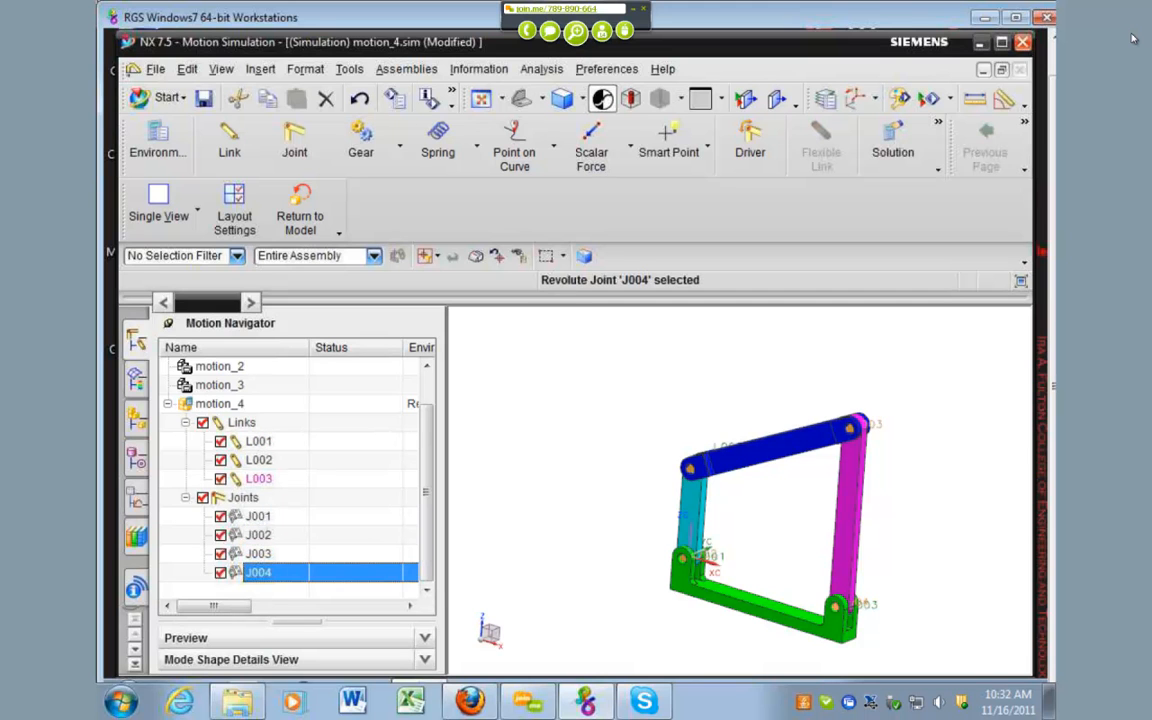
left_click(262, 516)
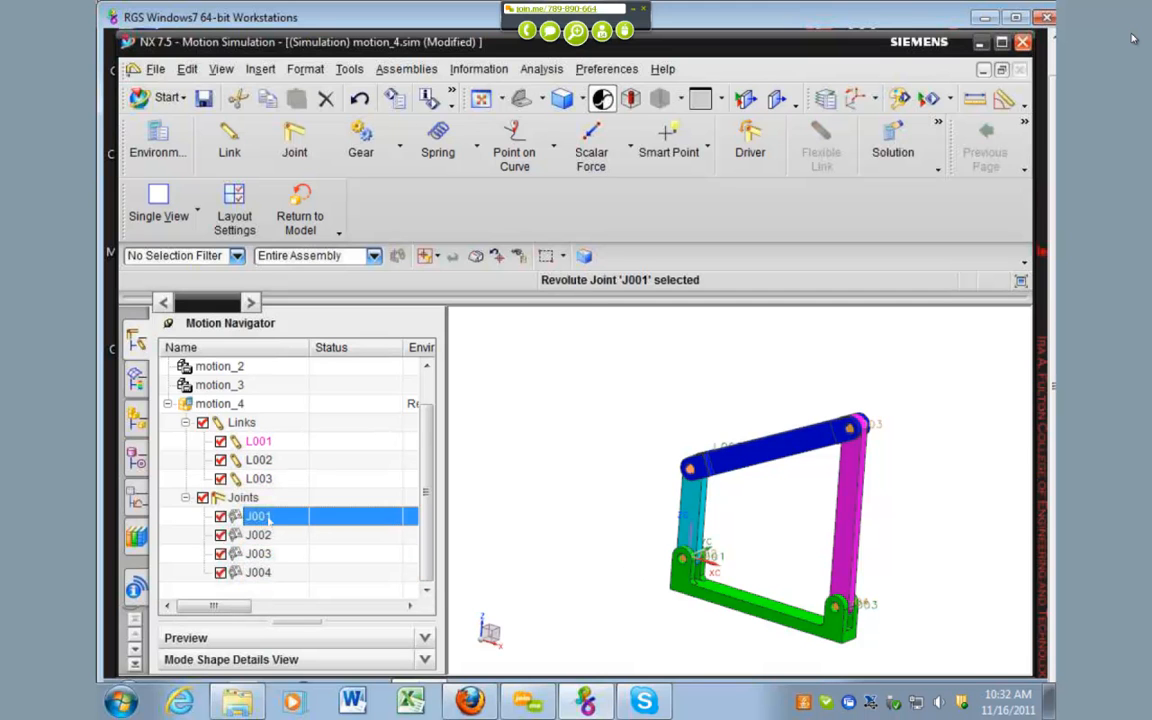
left_click(264, 536)
scroll(697, 587, "up", 6)
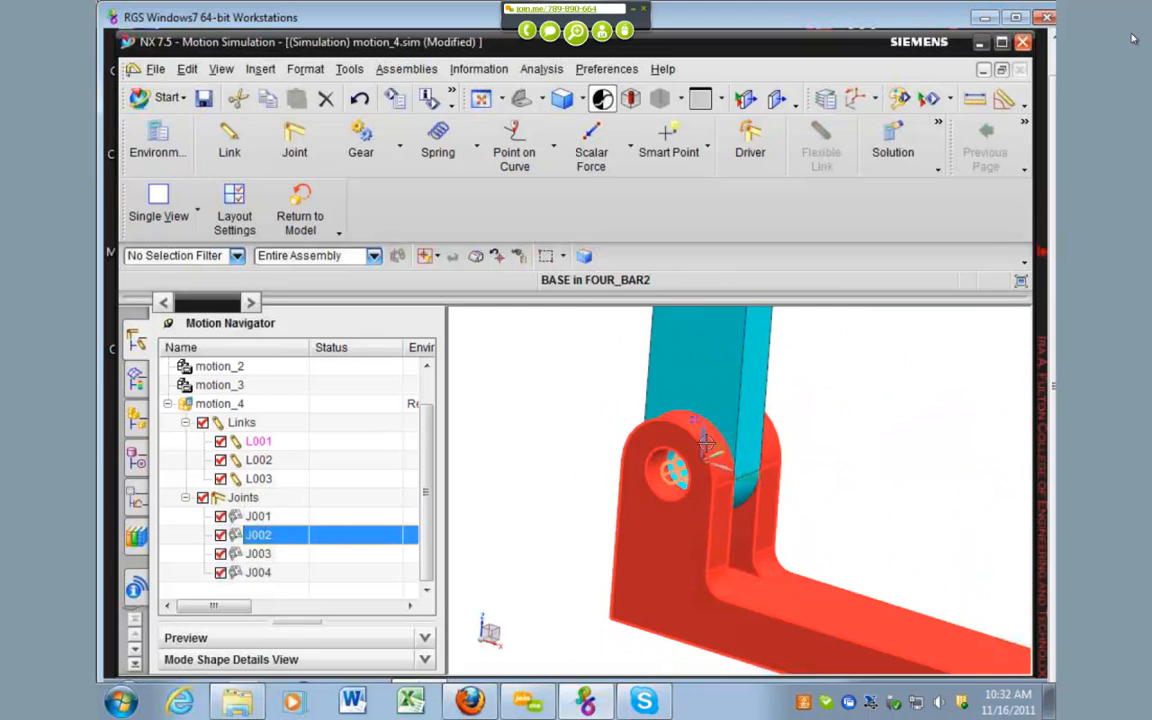
scroll(617, 450, "down", 3)
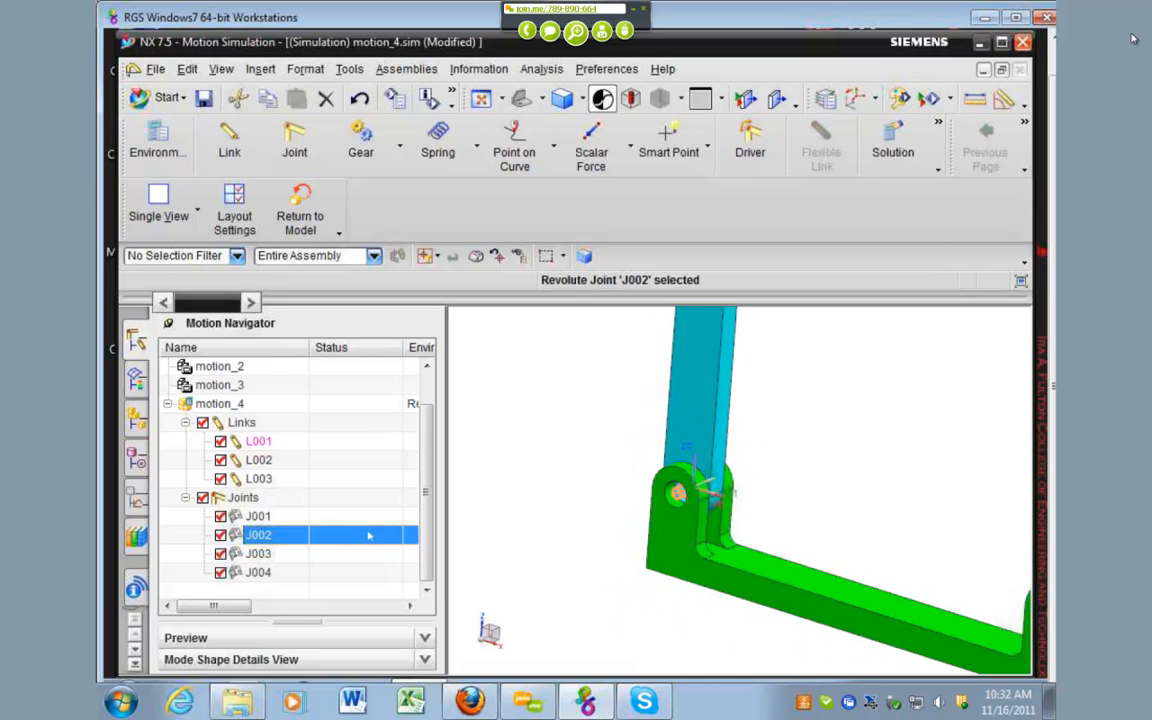
Step: Edit joint J002 and give it a Harmonic rotation driver
right_click(261, 539)
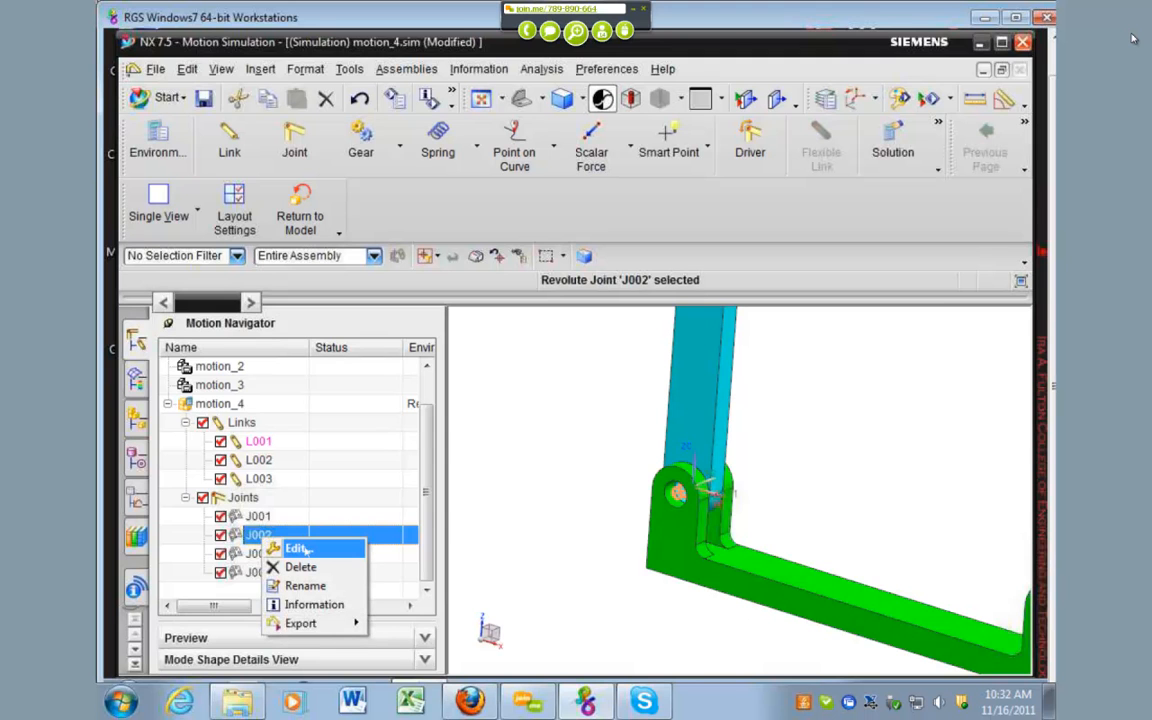
left_click(299, 549)
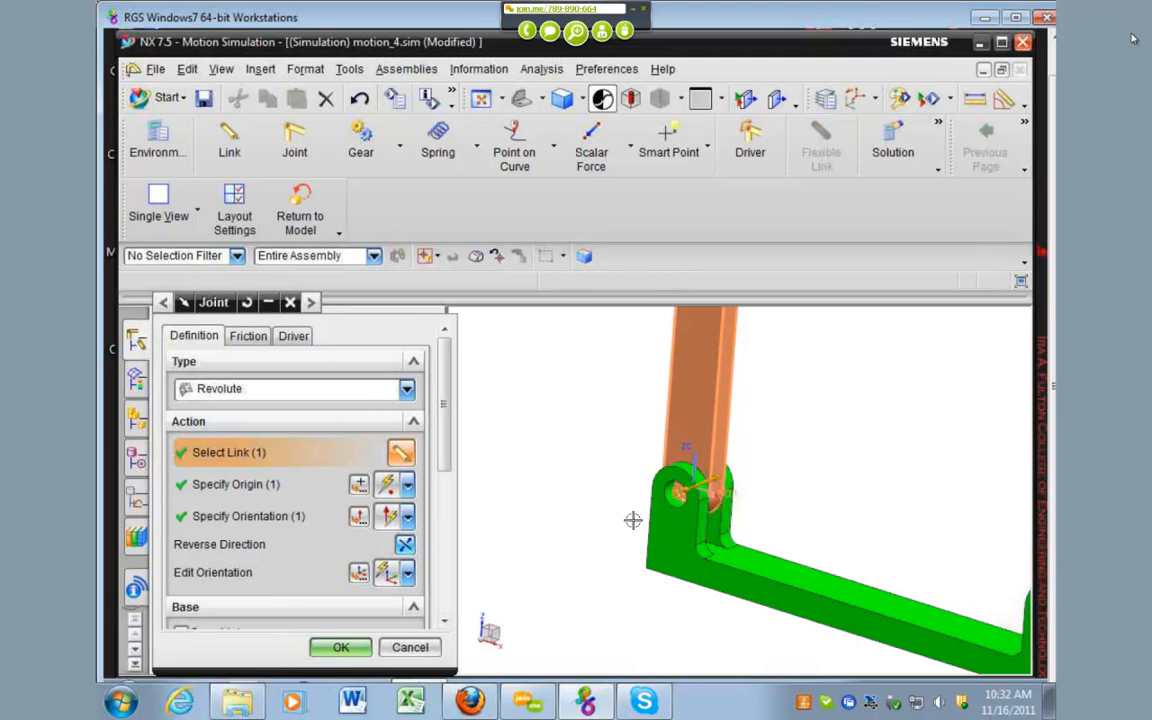
scroll(617, 554, "down", 2)
scroll(617, 554, "down", 2)
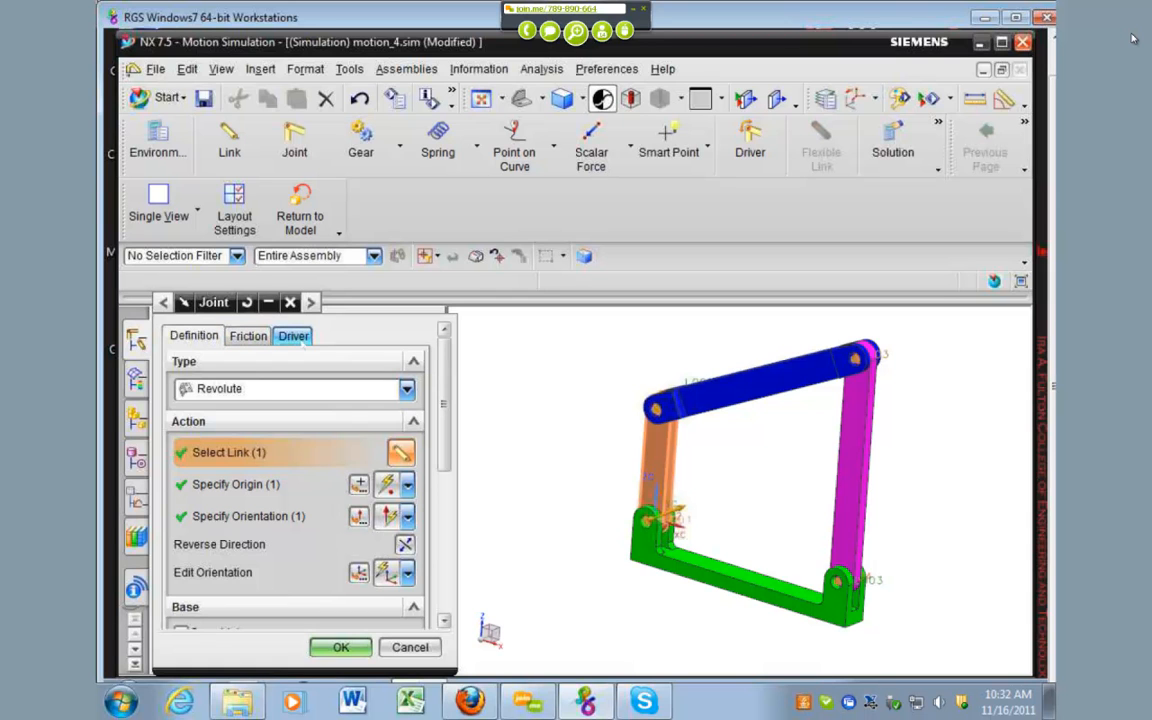
left_click(298, 338)
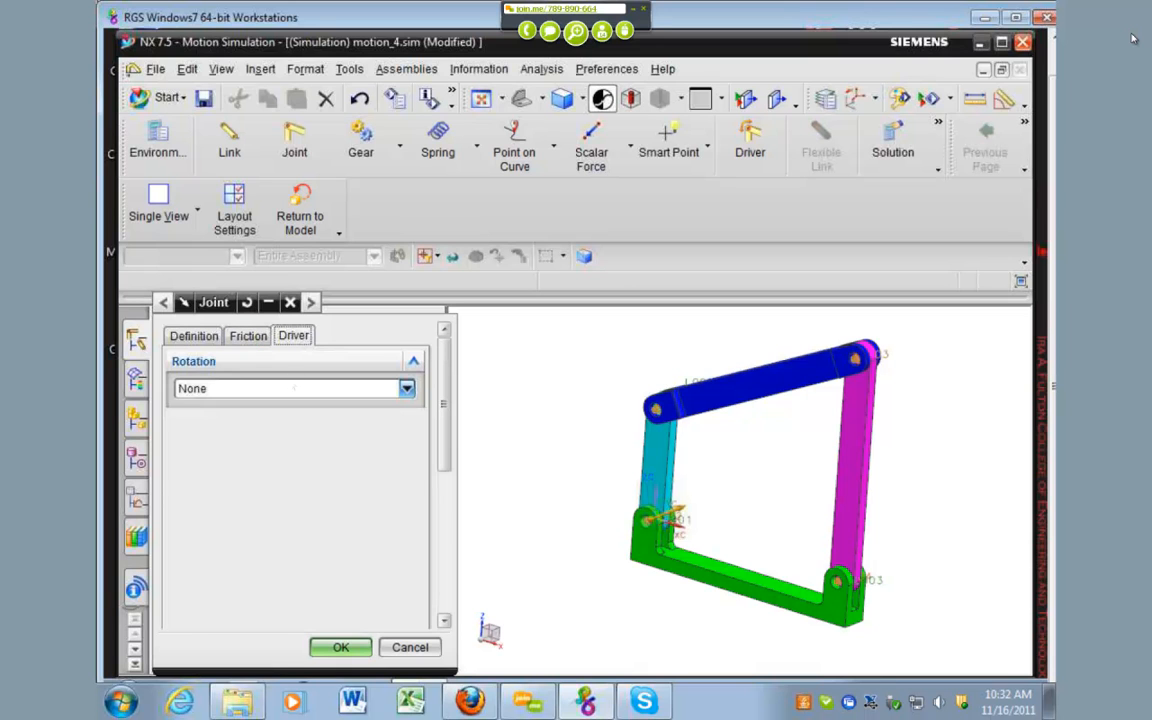
left_click(288, 389)
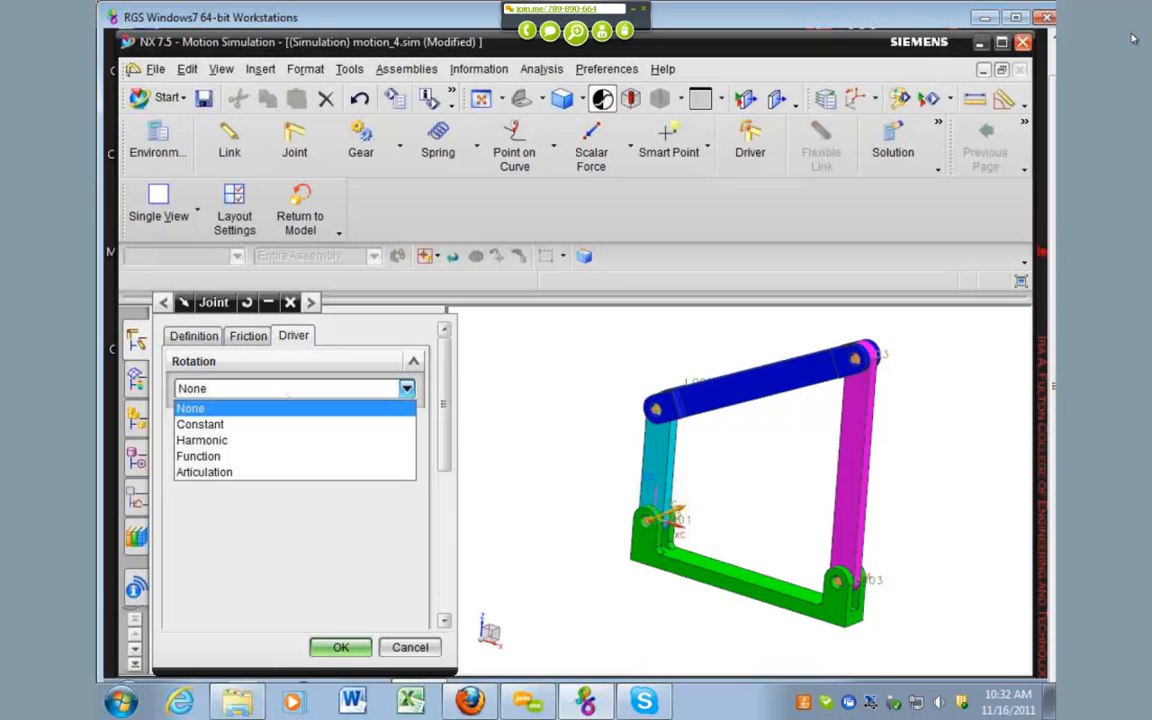
left_click(286, 441)
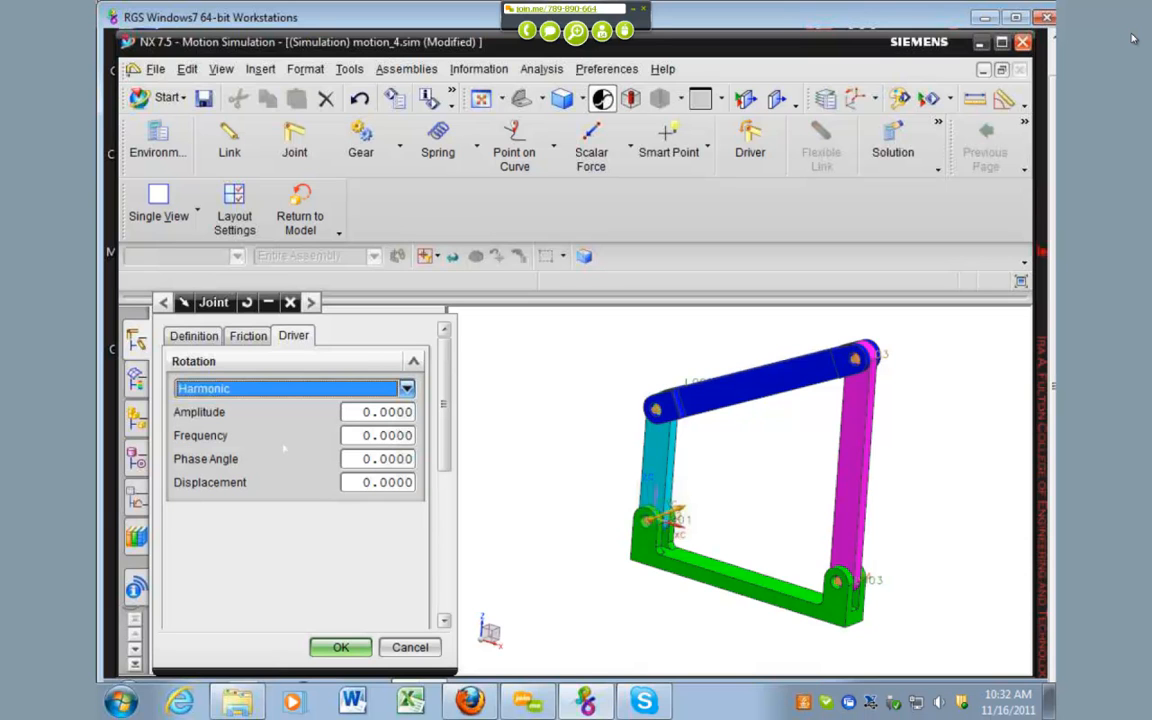
Step: Set the harmonic driver's amplitude to 9 and frequency to 36, and accept the joint changes
left_click(362, 411)
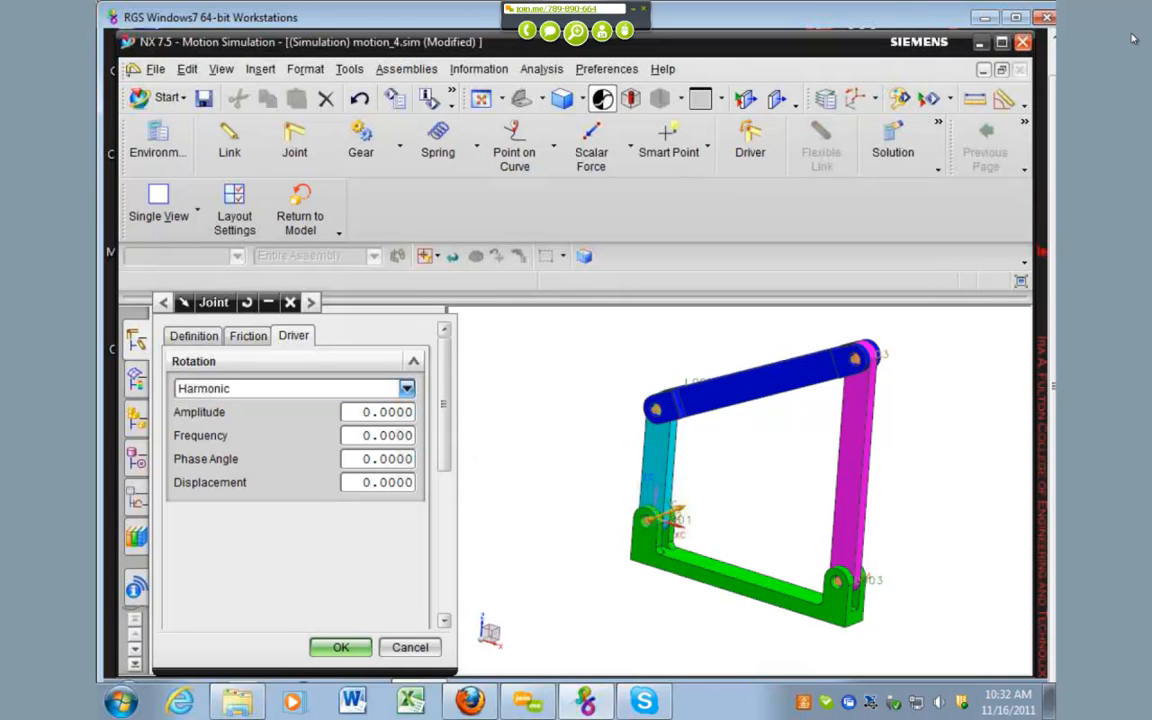
type("9")
left_click(362, 435)
type("36")
left_click(340, 647)
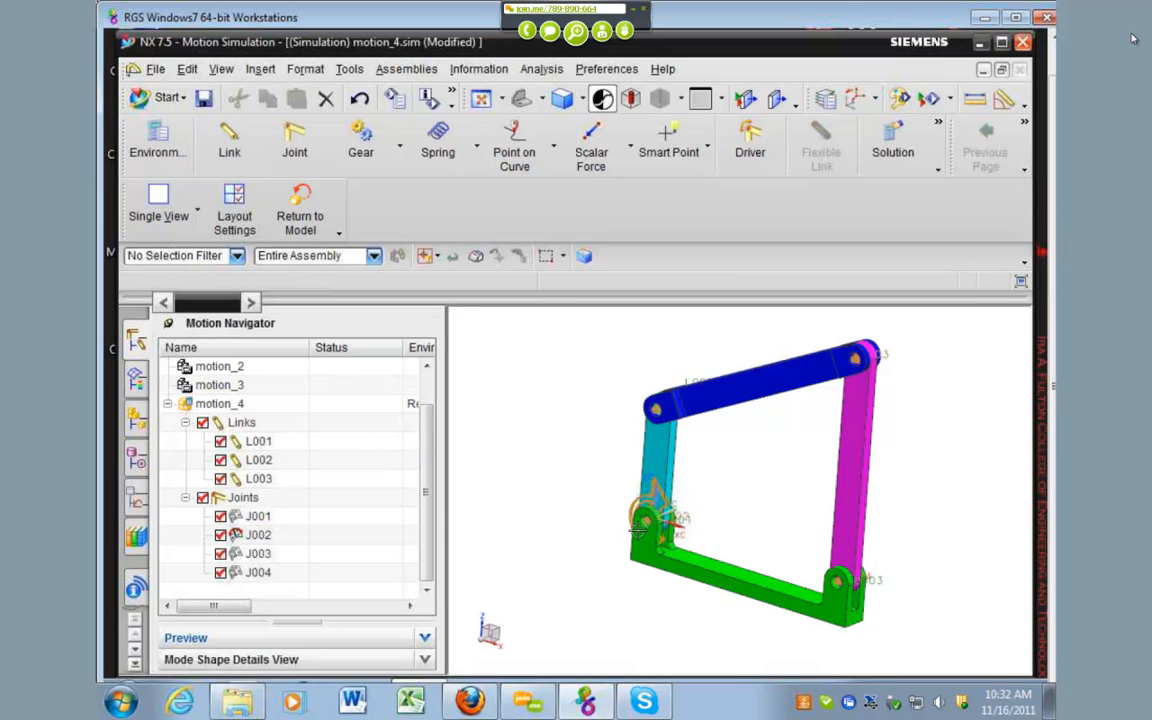
scroll(667, 502, "up", 2)
scroll(667, 502, "up", 1)
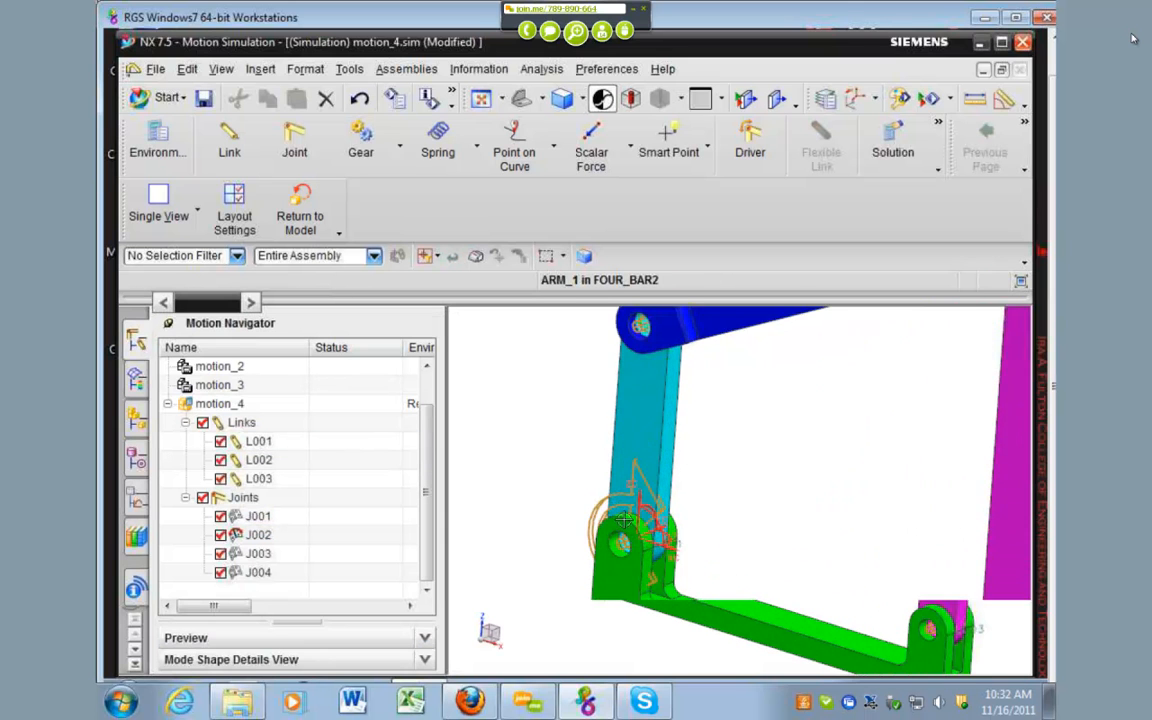
scroll(545, 512, "down", 4)
left_click(330, 480)
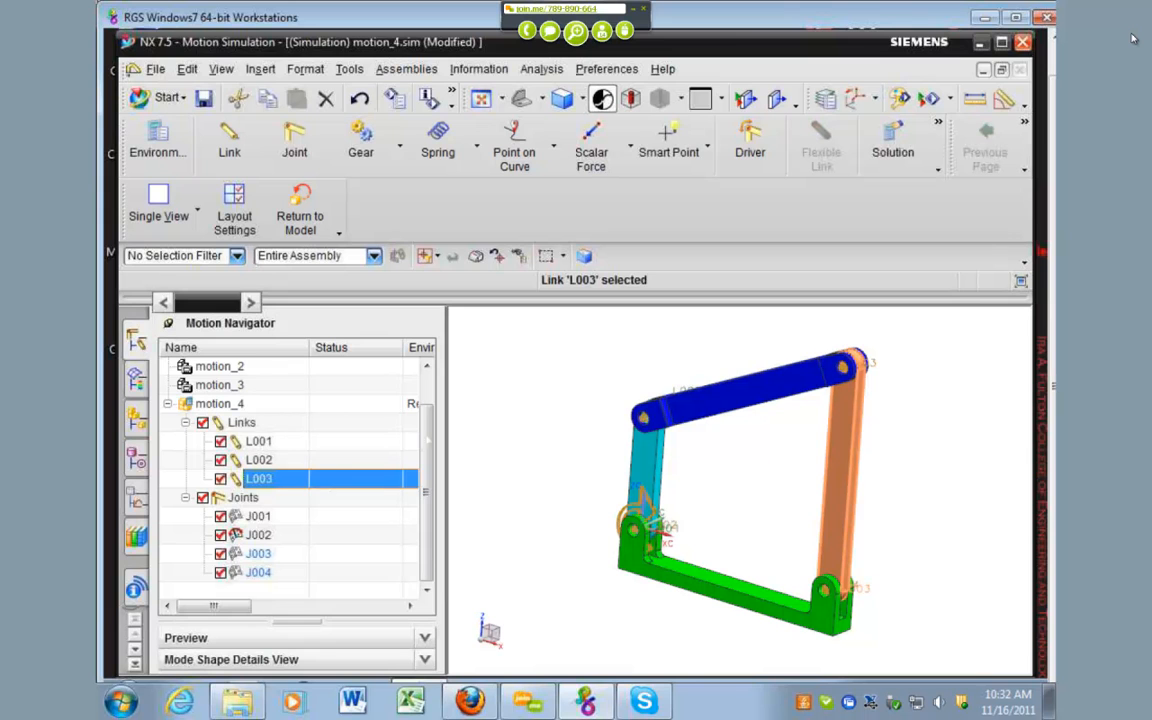
mouse_move(426, 488)
left_mouse_down()
mouse_move(427, 459)
mouse_move(425, 488)
left_mouse_up()
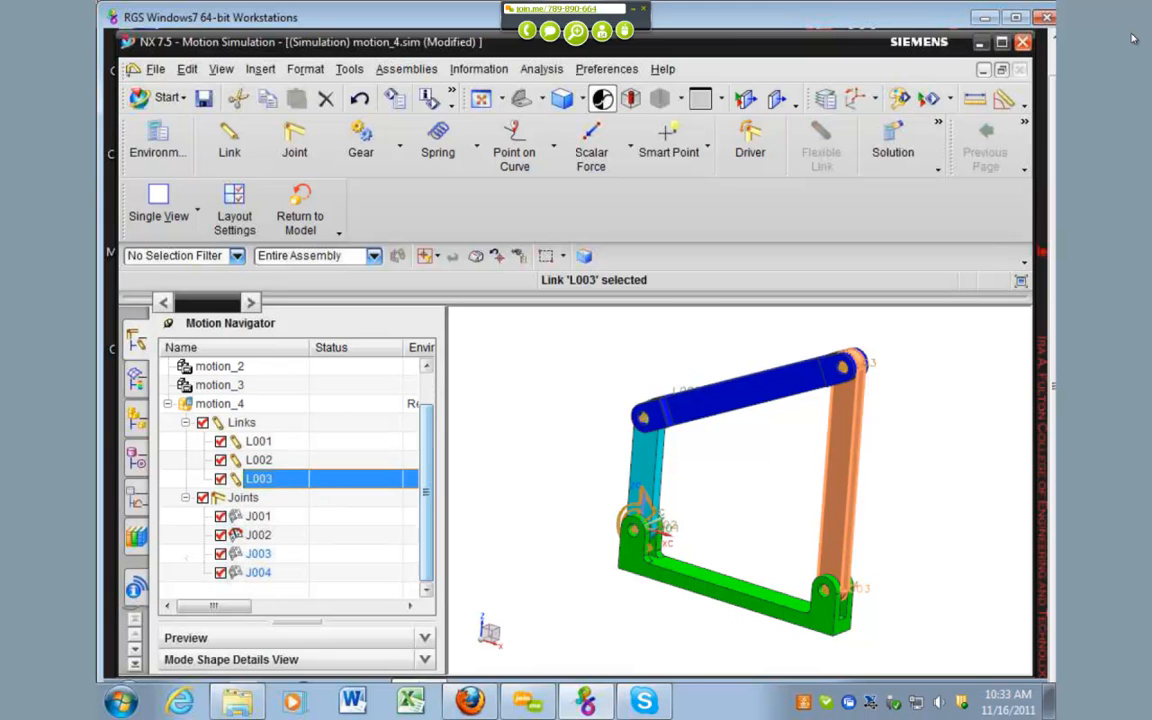
key("Escape")
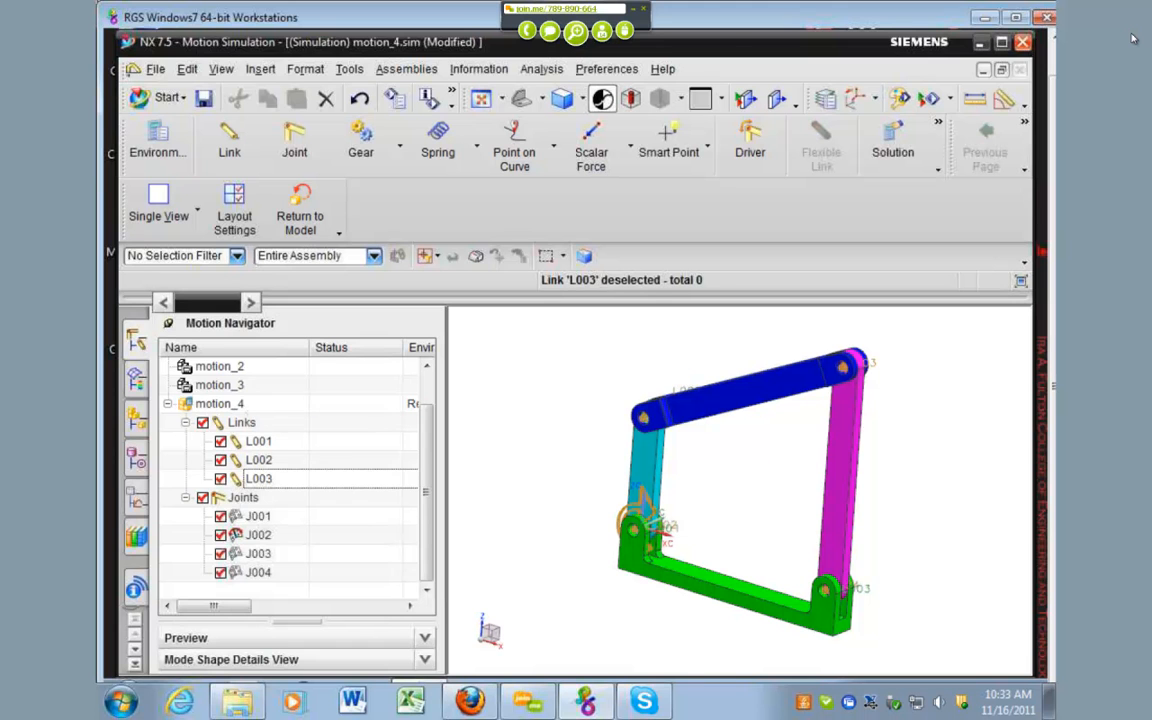
Step: Create a Normal Run Kinematics/Dynamics solution in motion_4 with time 1 and 50 steps, and move the Animation Control toolbar off the model
left_click(241, 405)
right_click(241, 404)
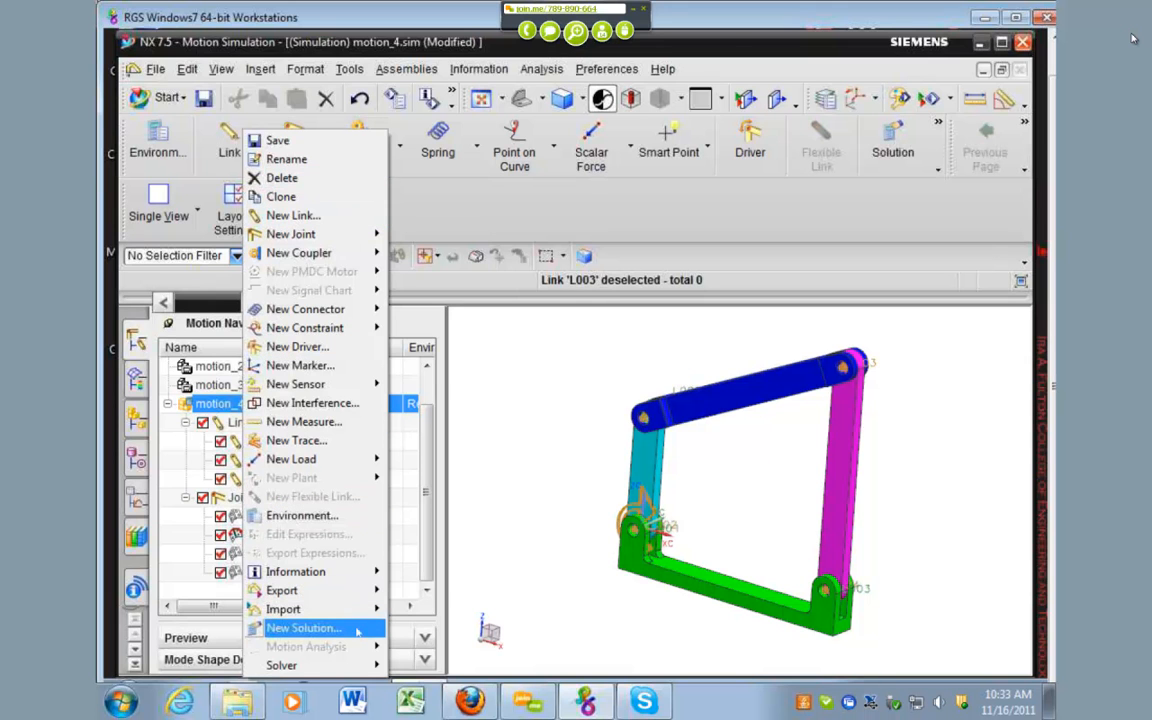
left_click(303, 628)
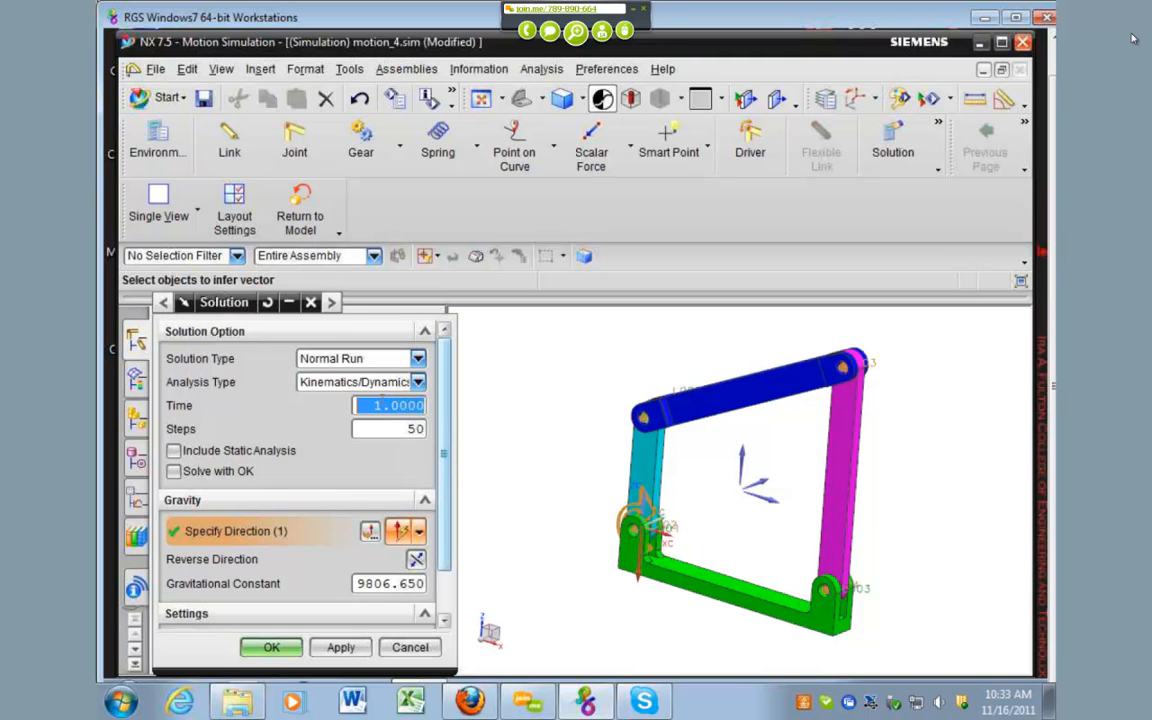
left_click(272, 647)
left_click_drag(620, 481, 410, 222)
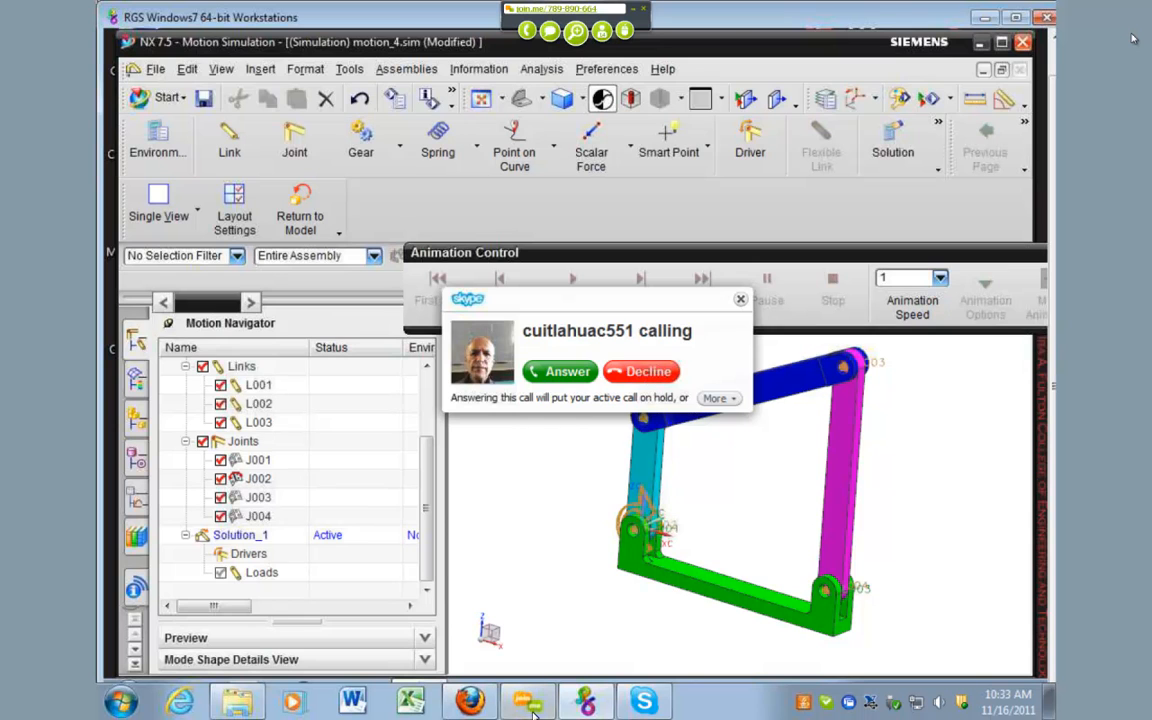
Step: Decline the incoming Skype call and invite the caller to the ongoing conference in Skype
left_click(626, 374)
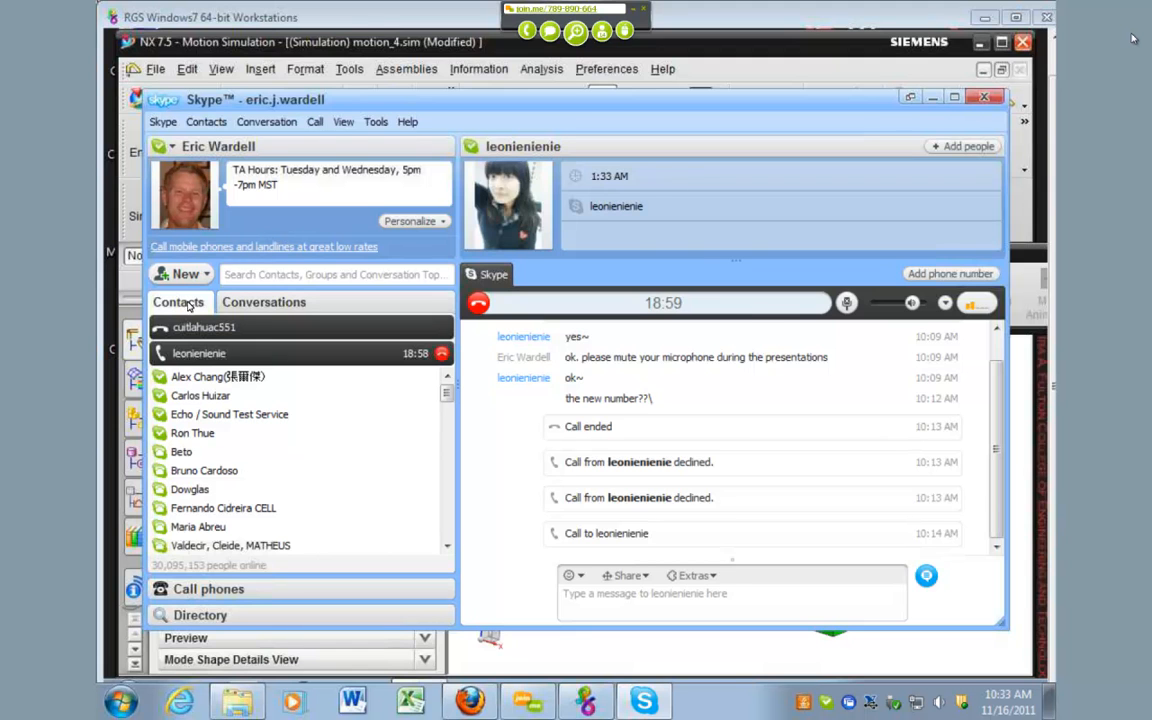
left_click(205, 327)
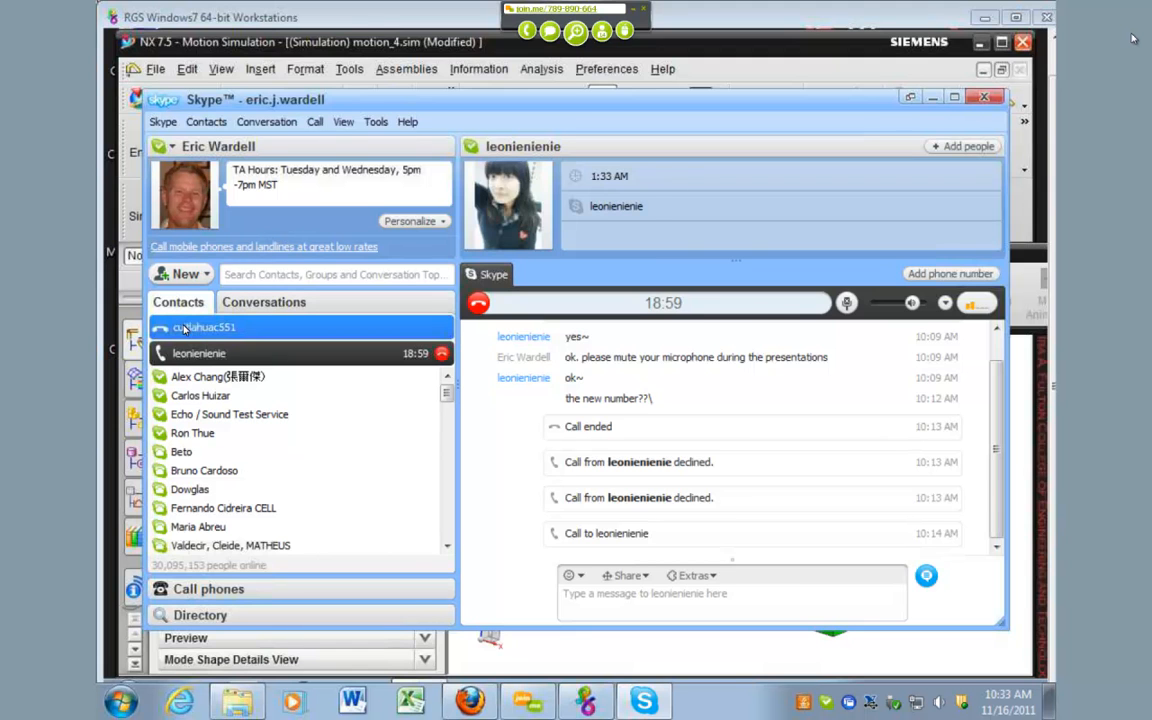
right_click(244, 329)
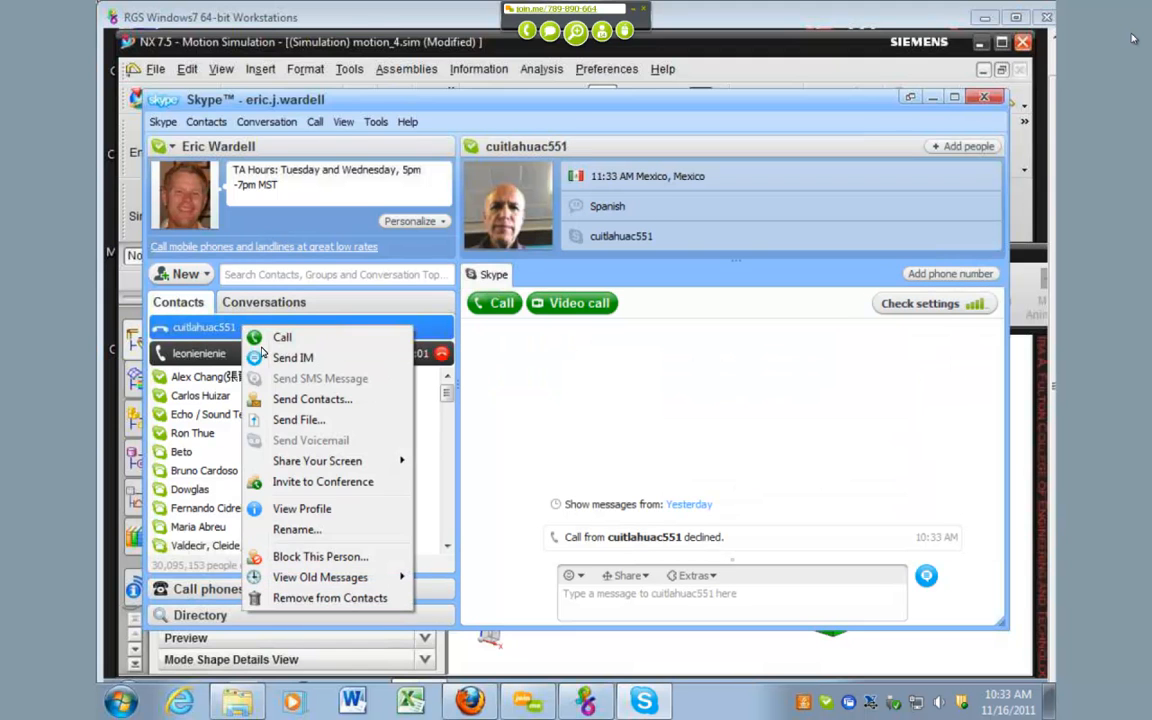
left_click(298, 483)
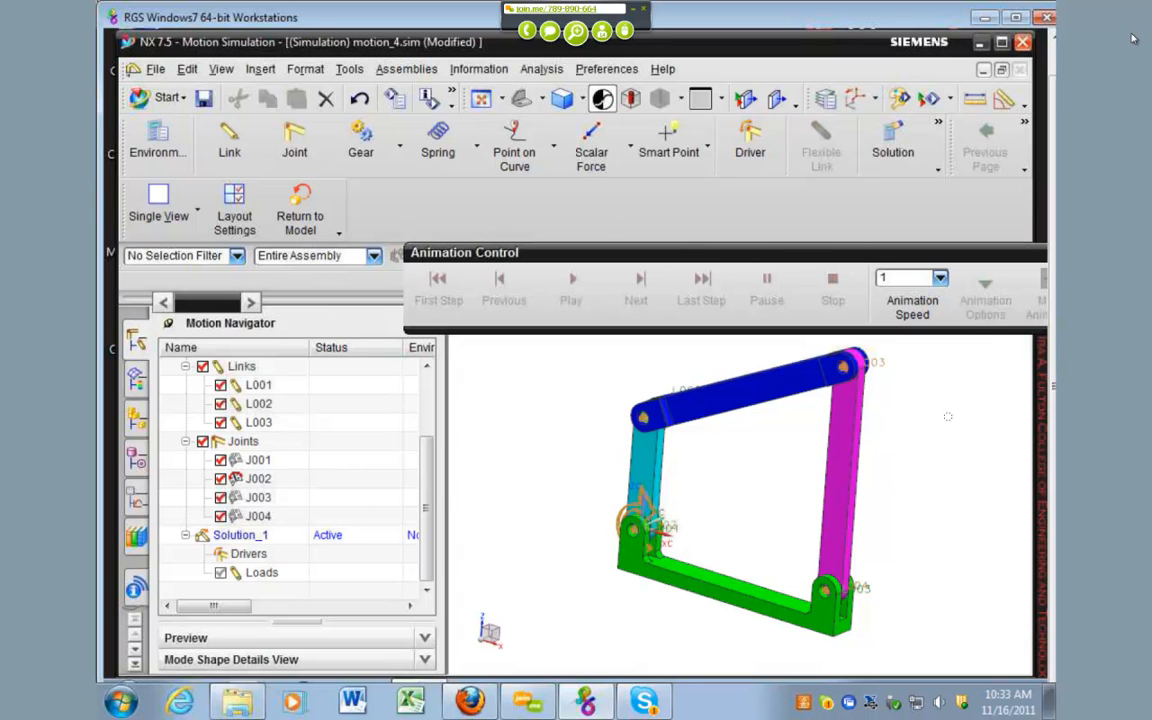
Step: Switch back to the RGS Windows7 64-bit Workstations session using Windows Task Manager and cancel its security options screen
left_click(985, 17)
left_click(580, 700)
key("ctrl+alt+Delete")
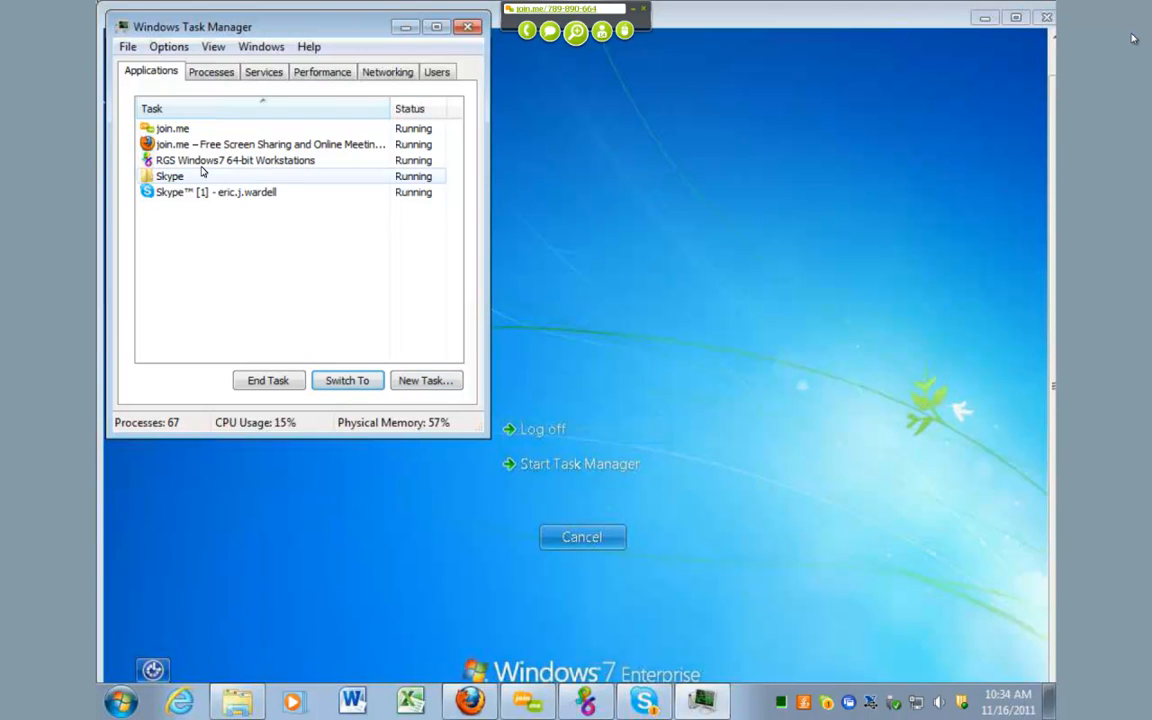
left_click(197, 157)
left_click(345, 380)
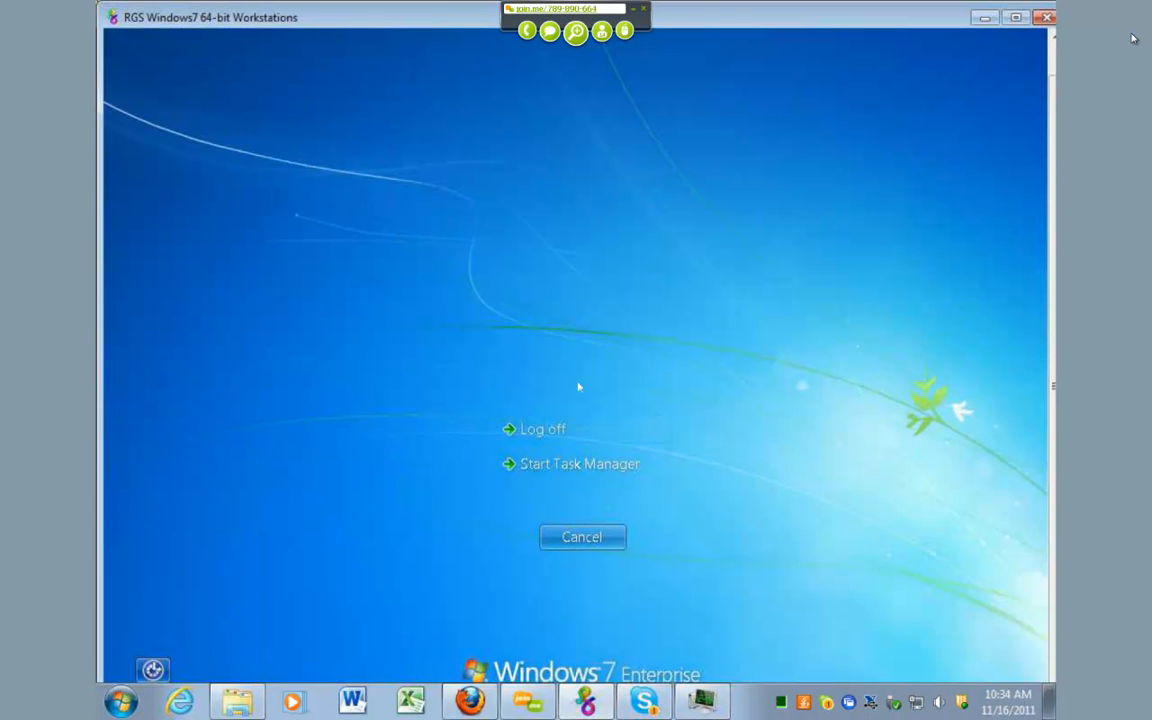
left_click(590, 702)
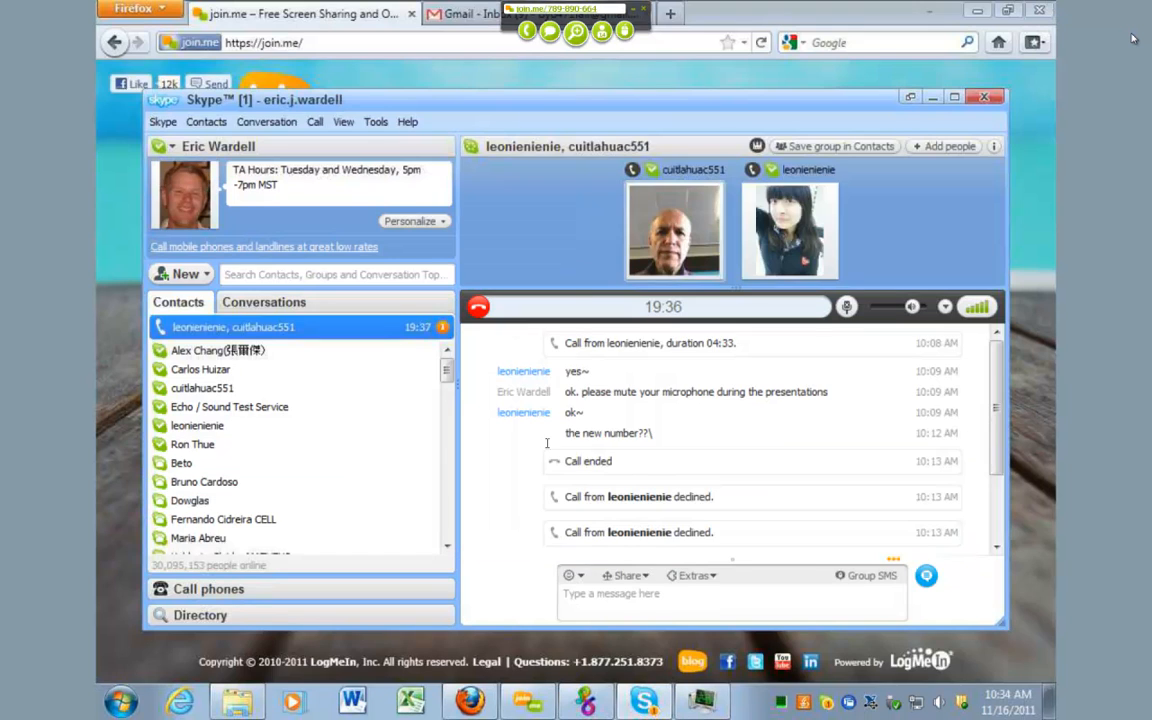
left_click(591, 700)
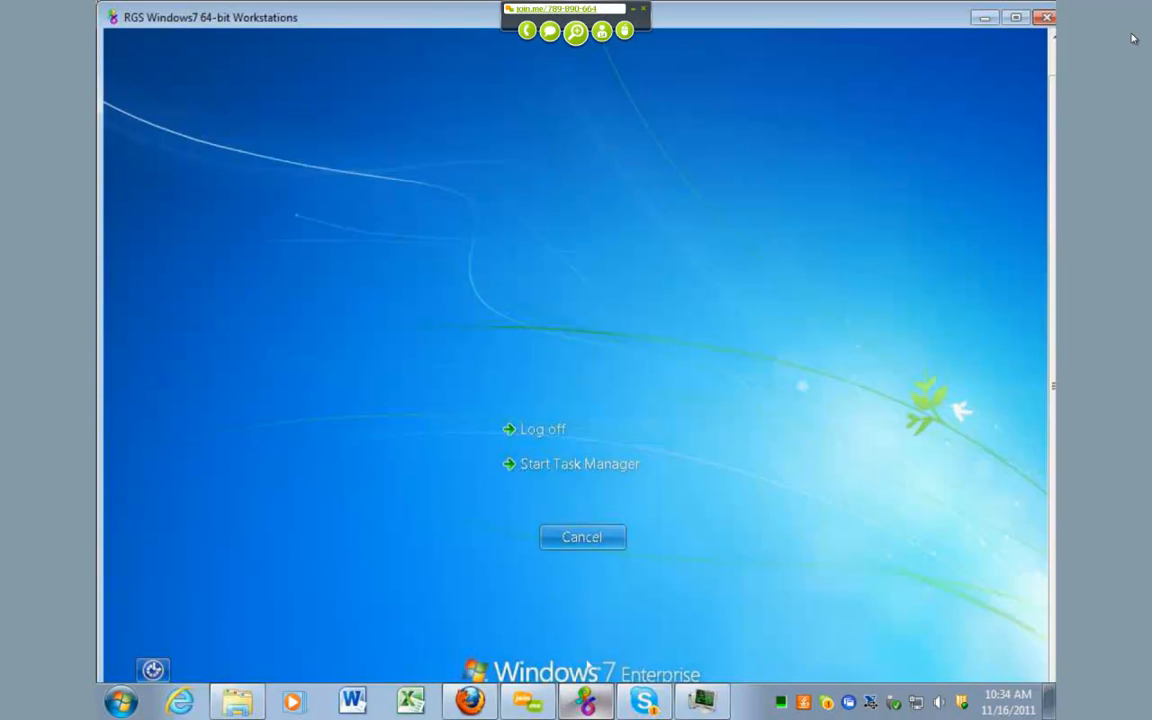
left_click(571, 538)
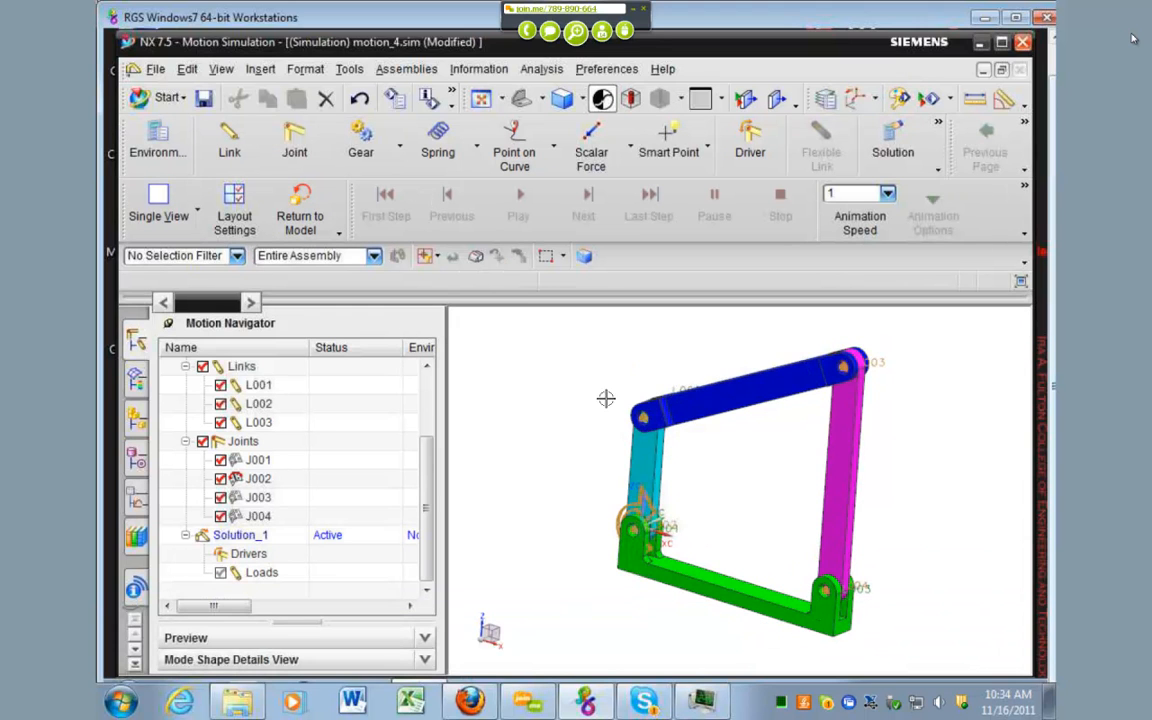
Step: Try to solve Solution_1 of motion_4
left_click(243, 536)
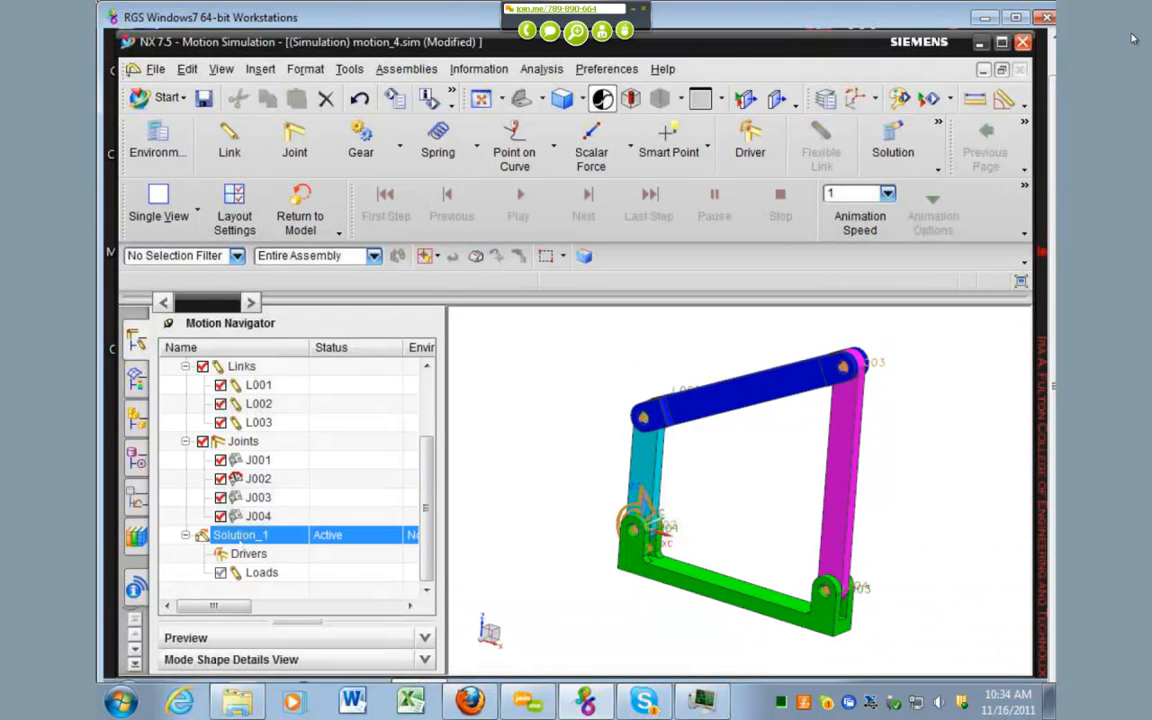
right_click(240, 540)
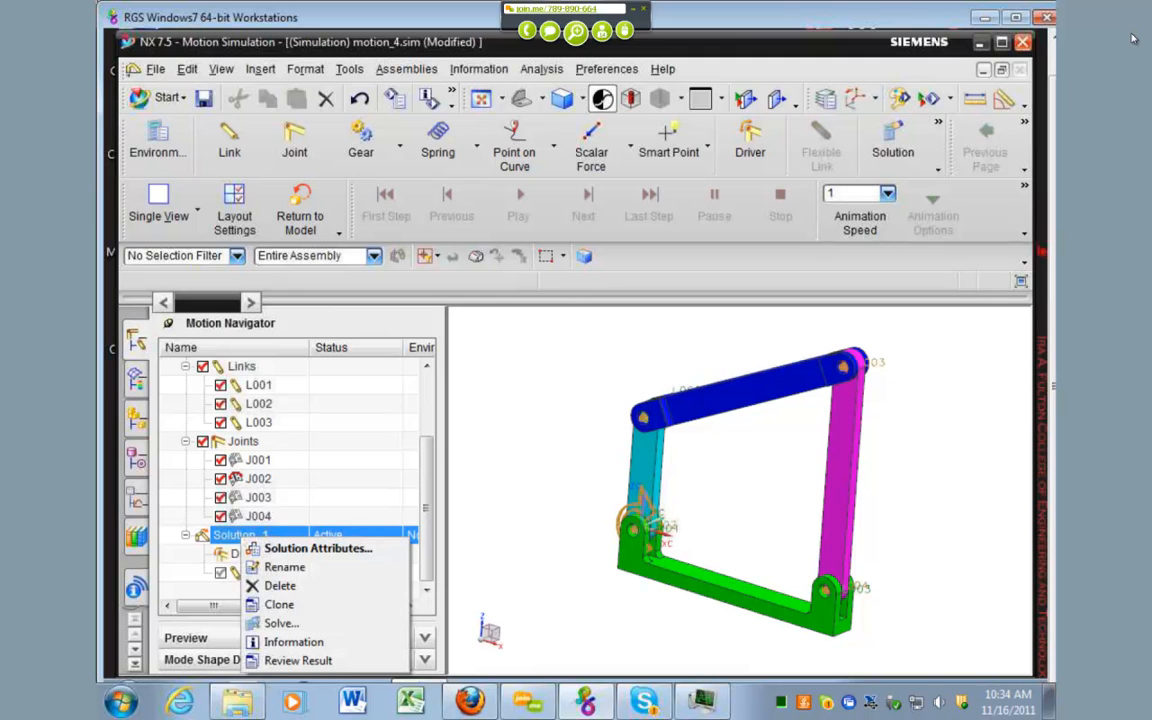
left_click(281, 623)
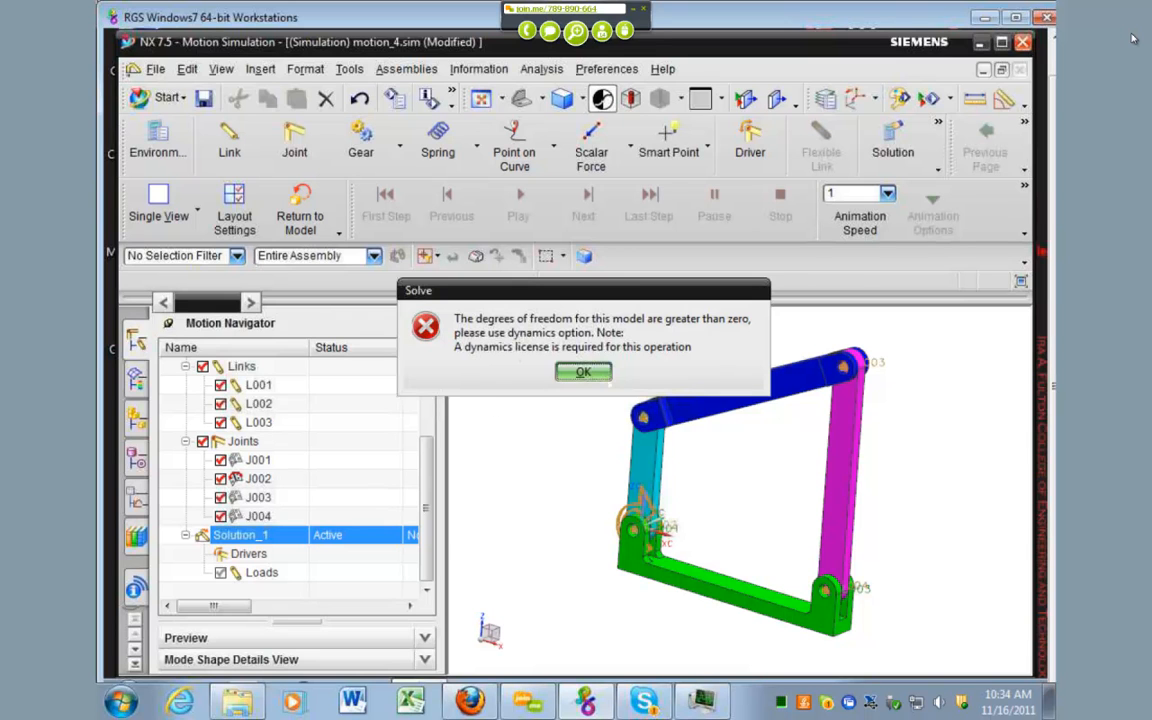
left_click(583, 372)
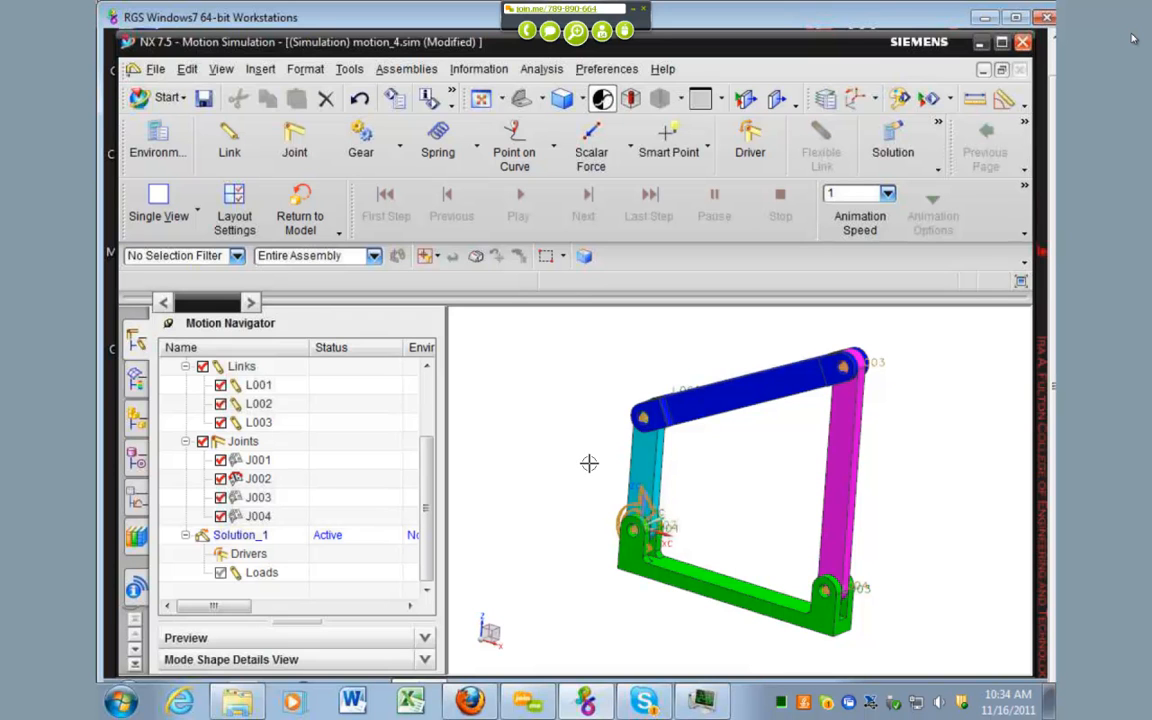
Step: Check joints J001 to J004 one after another by highlighting each in the model, and clear the selection
left_click(258, 460)
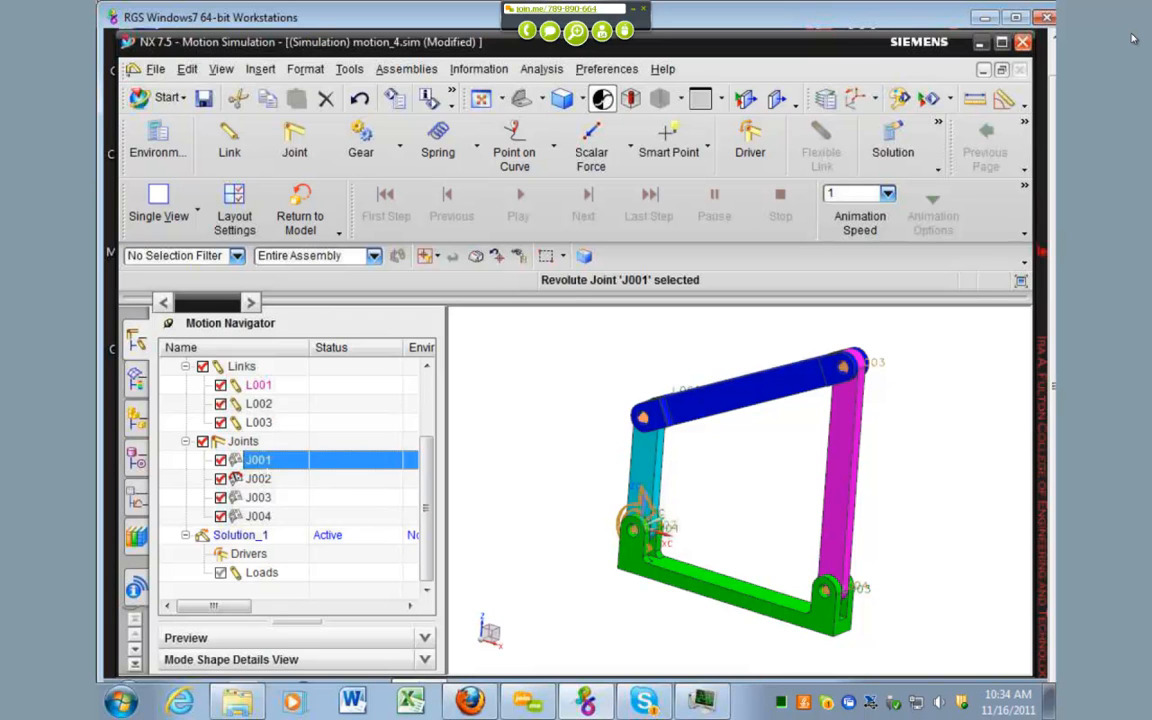
key("Down")
key("Down")
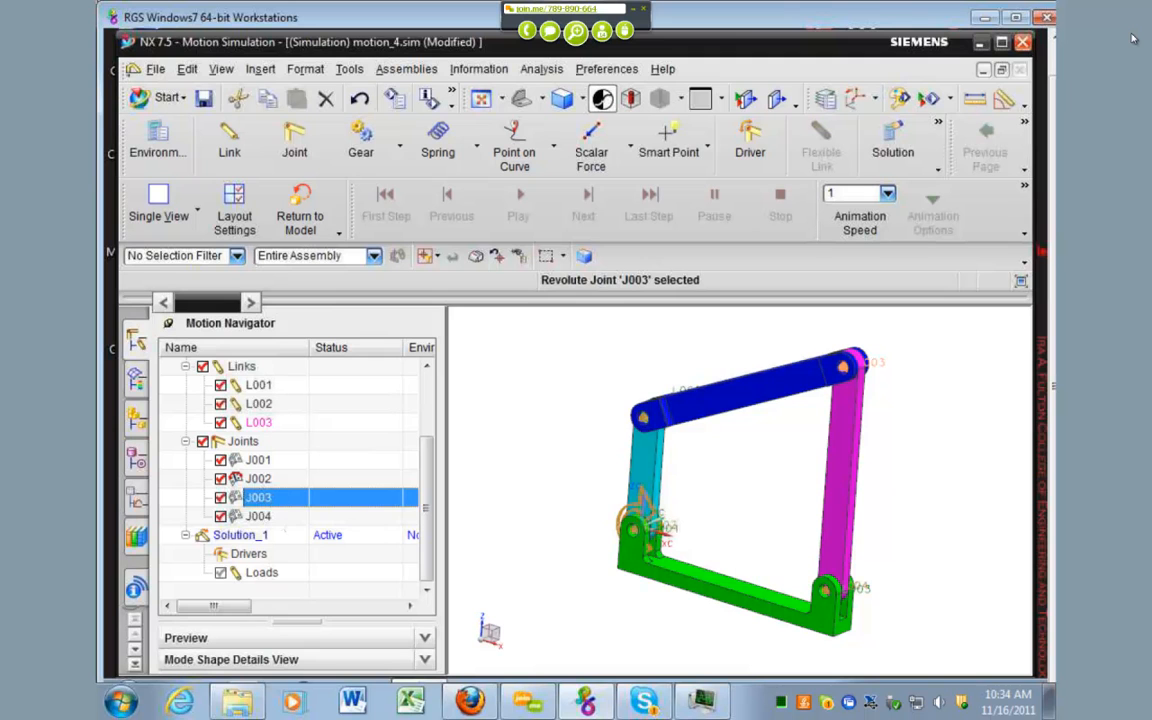
key("Down")
key("Escape")
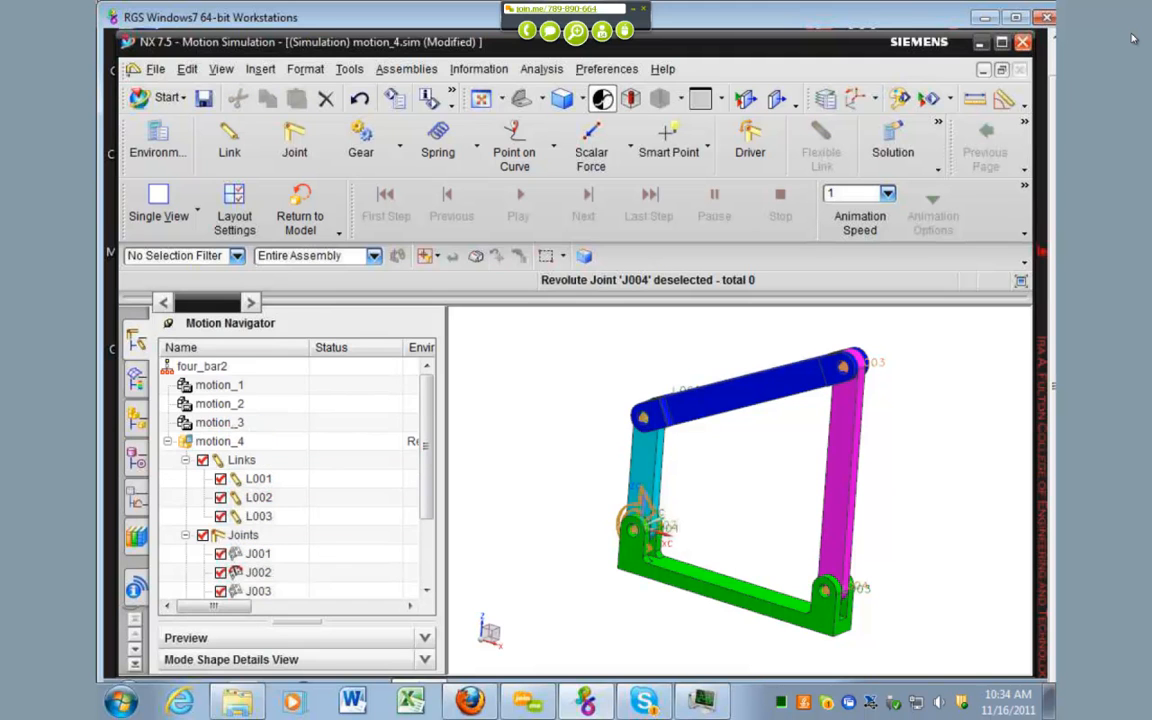
Step: Save the changes to motion_4 and make motion_3 the active simulation
double_click(219, 423)
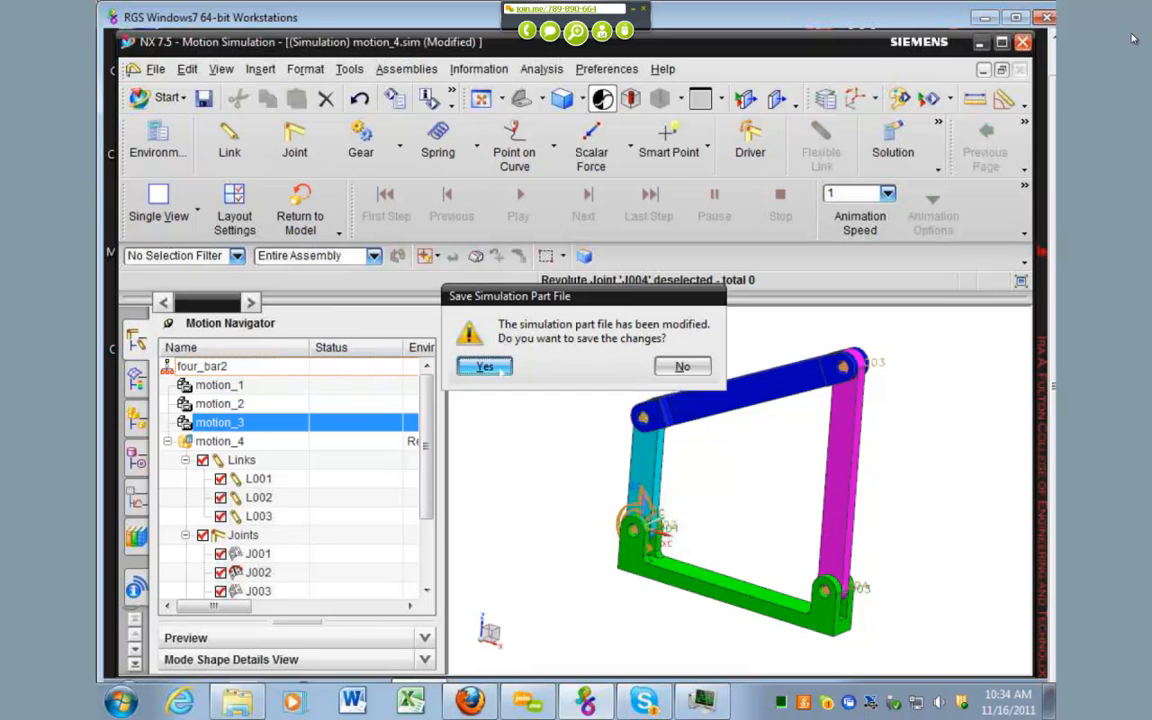
left_click(500, 368)
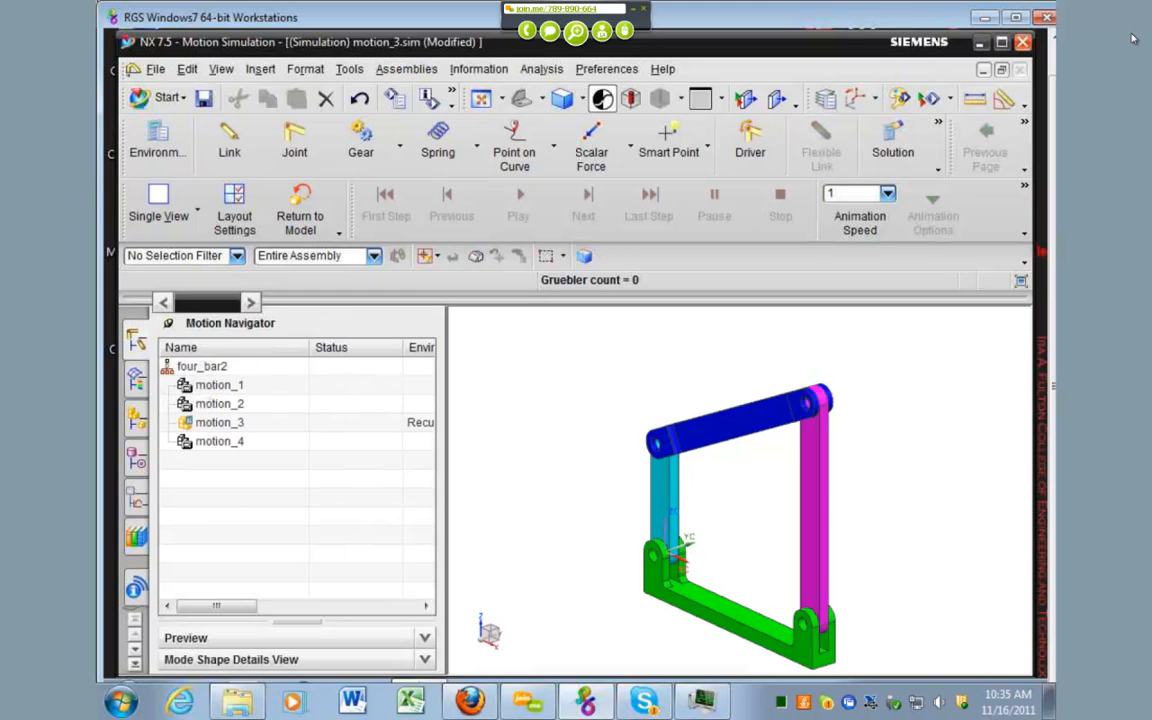
left_click(220, 425)
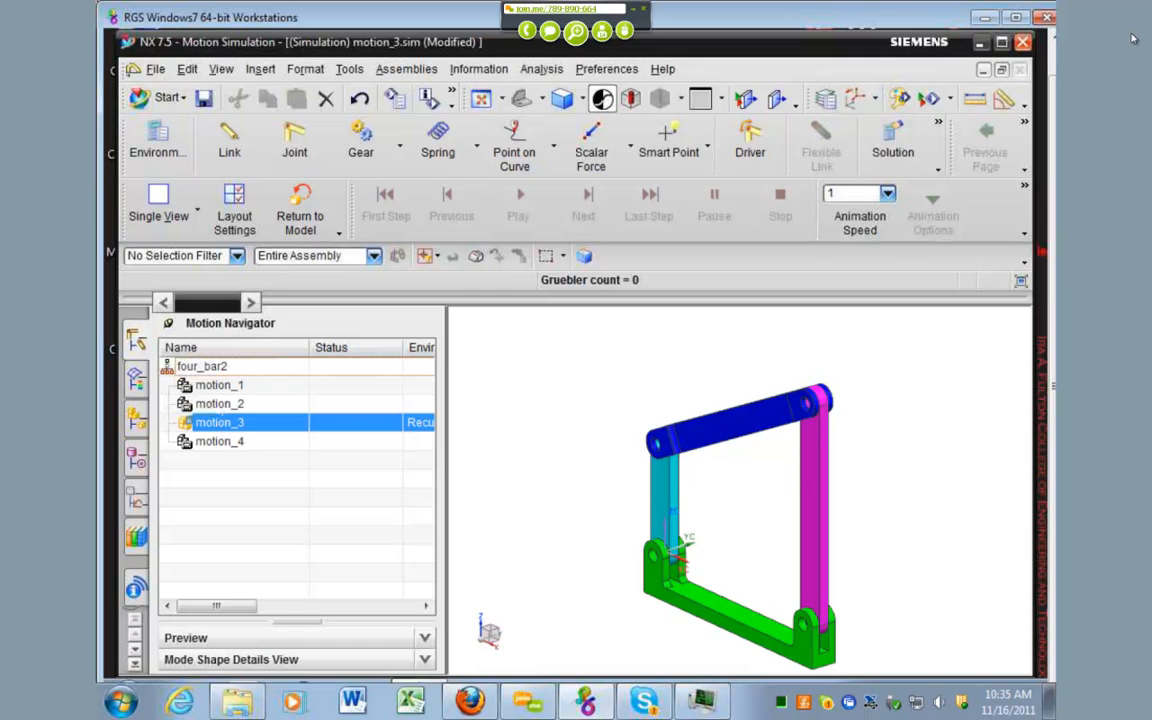
Step: Save the changes to motion_3, make motion_2 the active simulation and check its joints J001 to J004 one after another
double_click(219, 403)
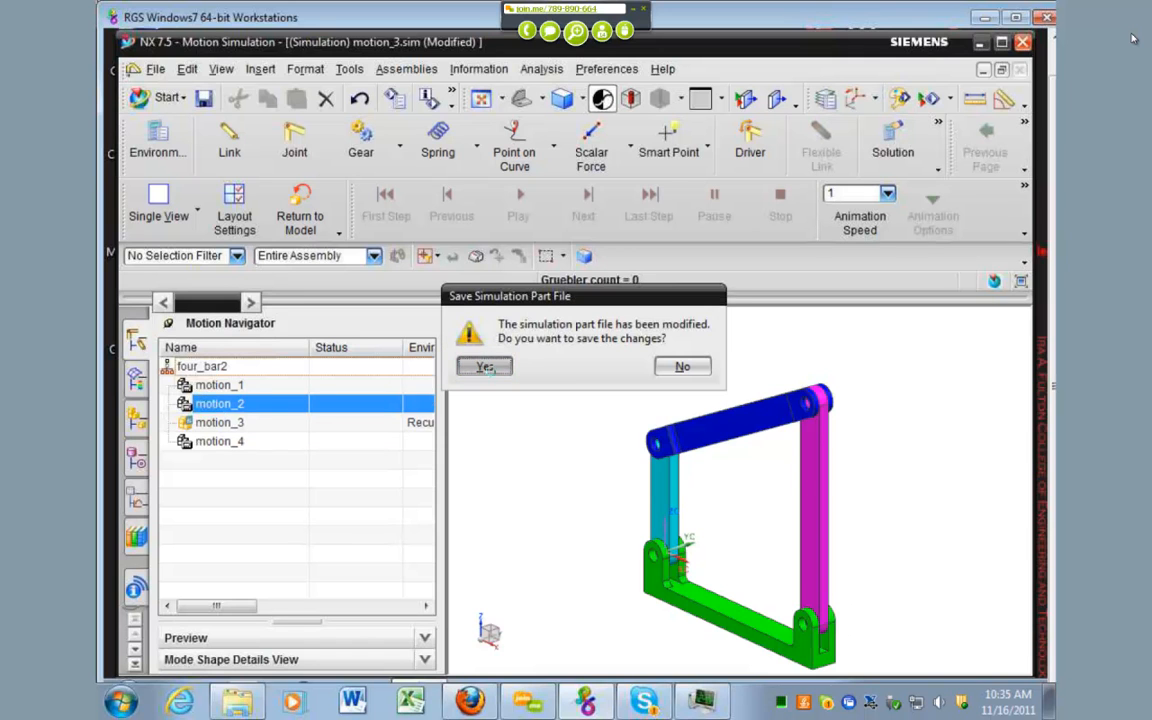
key("Return")
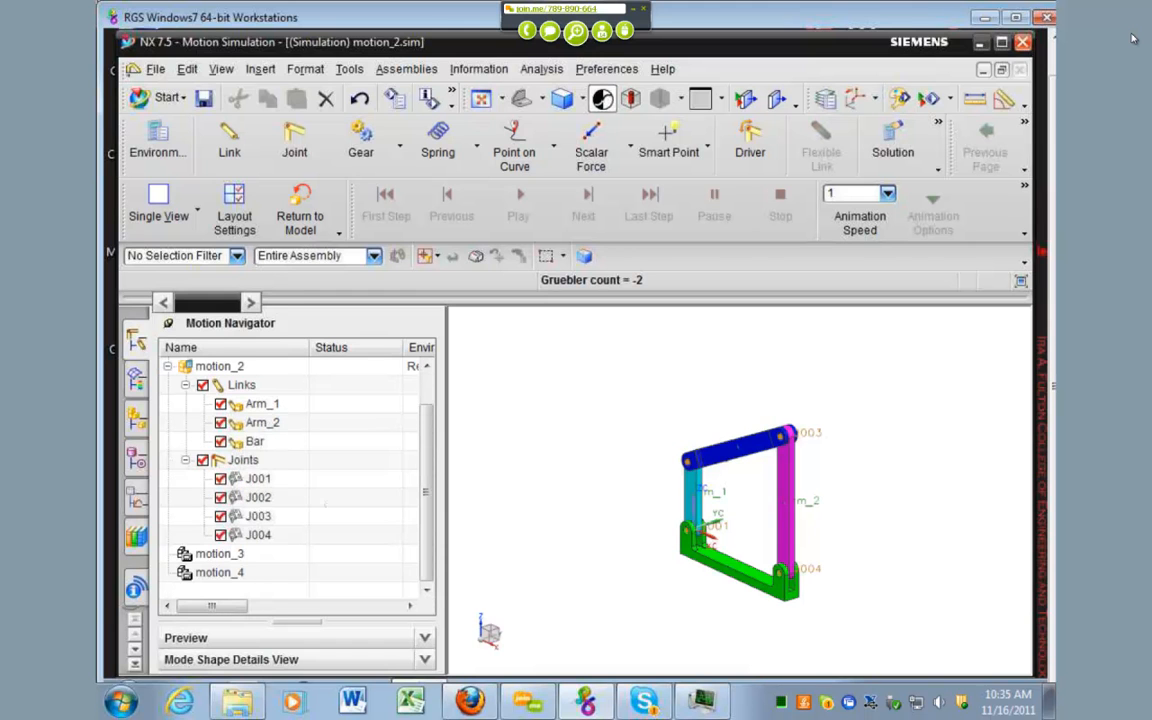
left_click(258, 479)
key("Down")
key("Down")
key("Down")
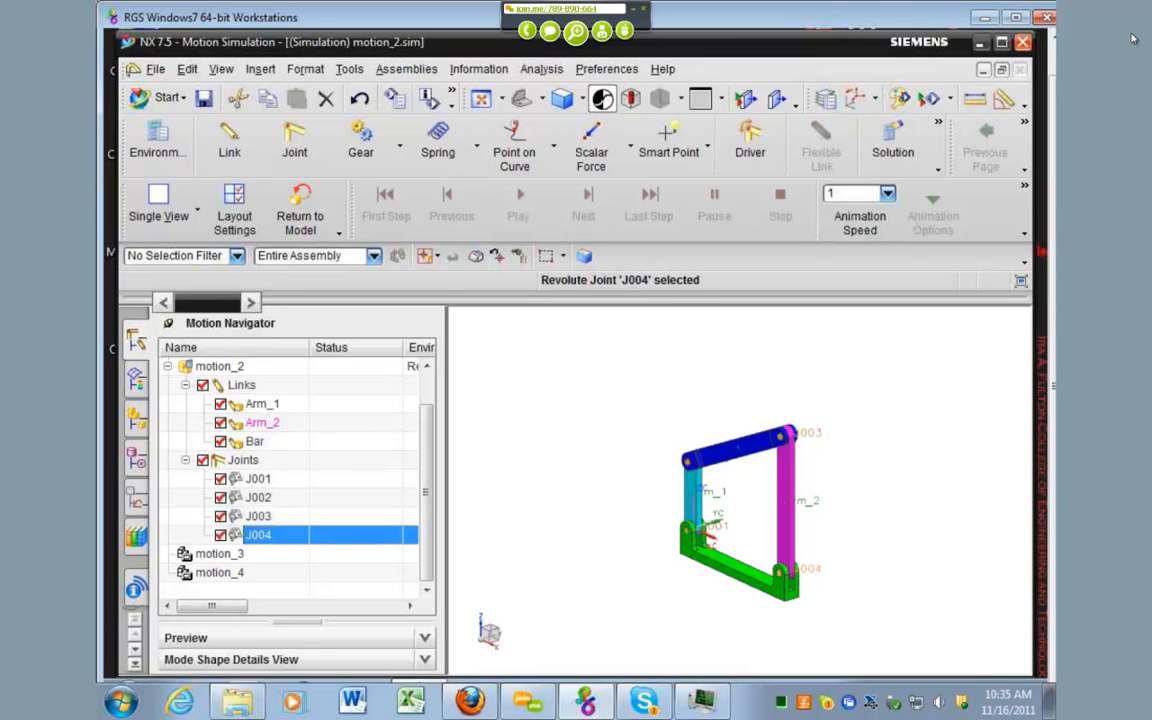
Step: Check which joints belong to the Arm_1, Arm_2 and Bar links of motion_2, recheck J004, and clear the selection
left_click(262, 404)
left_click(262, 423)
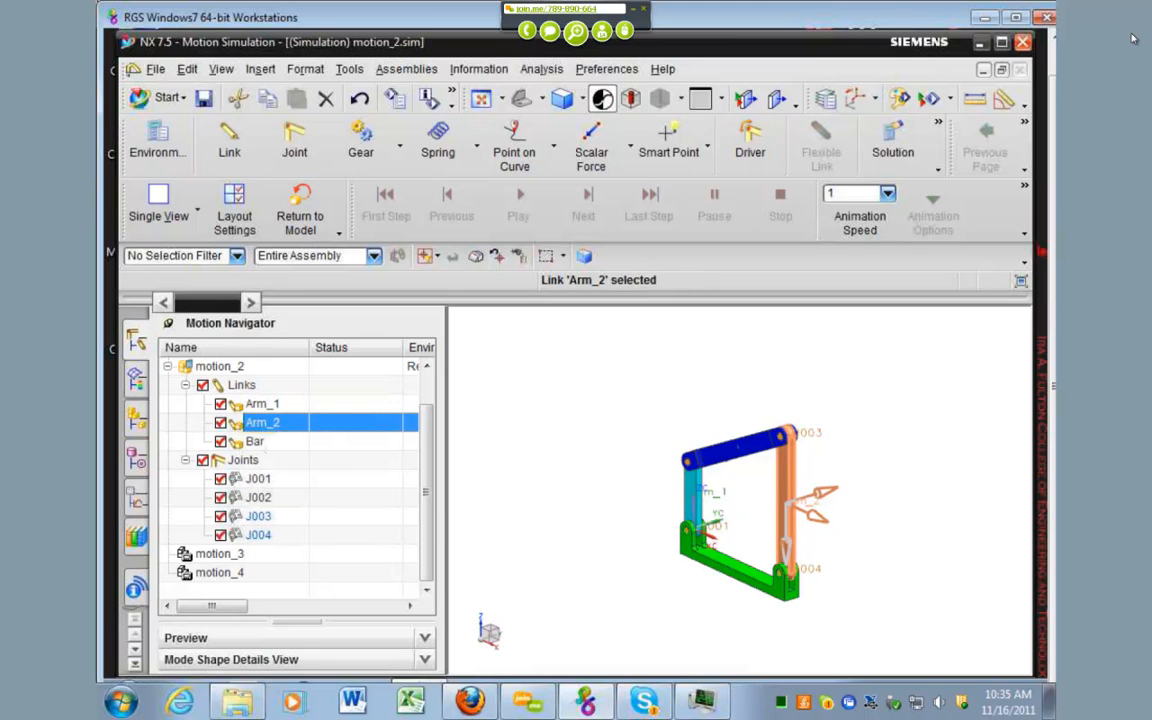
left_click(256, 442)
left_click(259, 535)
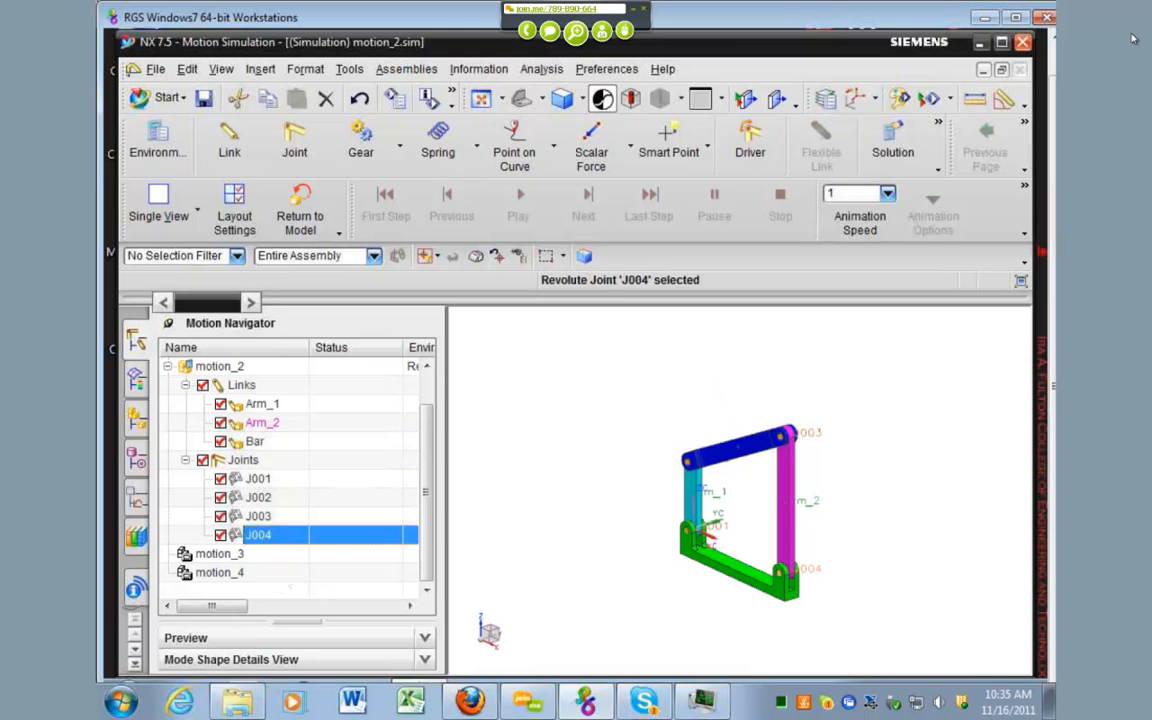
key("Escape")
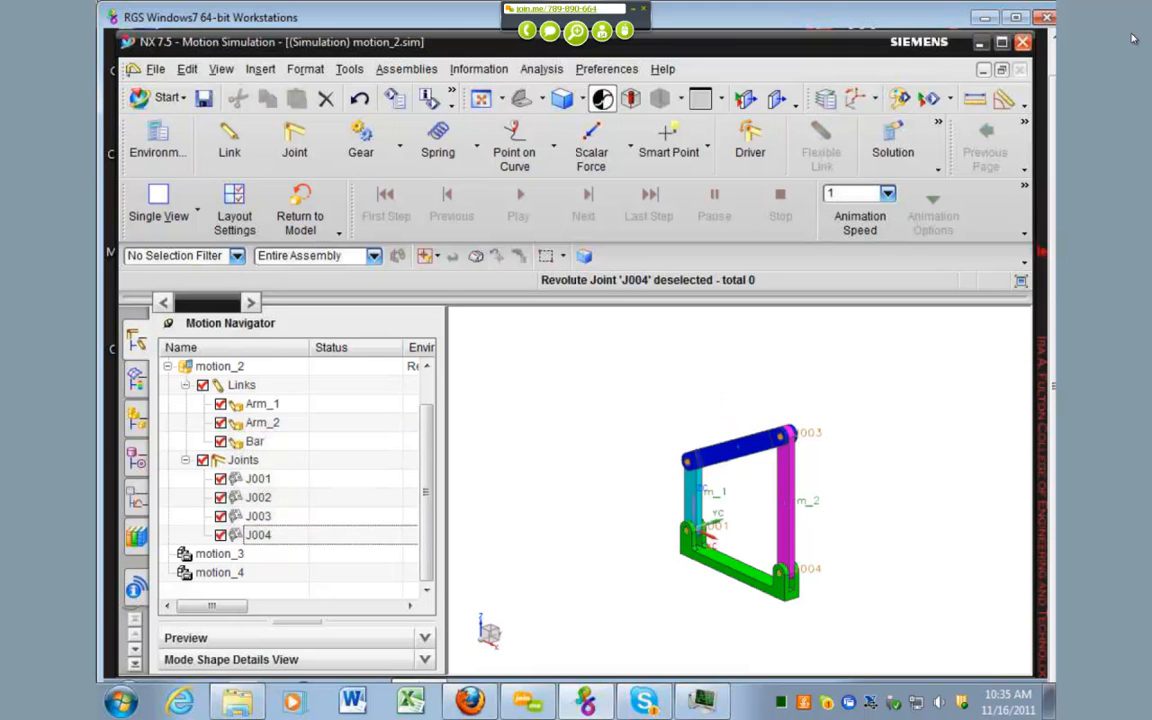
Step: Make motion_4 the active simulation and check the links tied to its joints J001 to J004
double_click(220, 554)
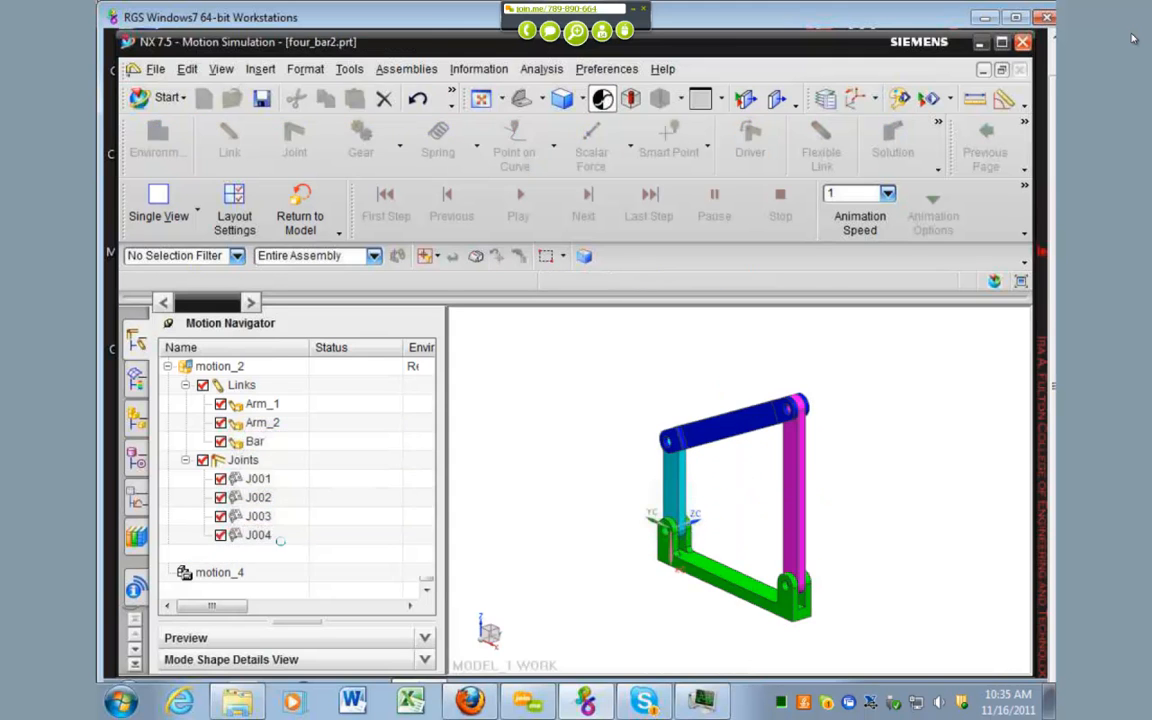
double_click(220, 441)
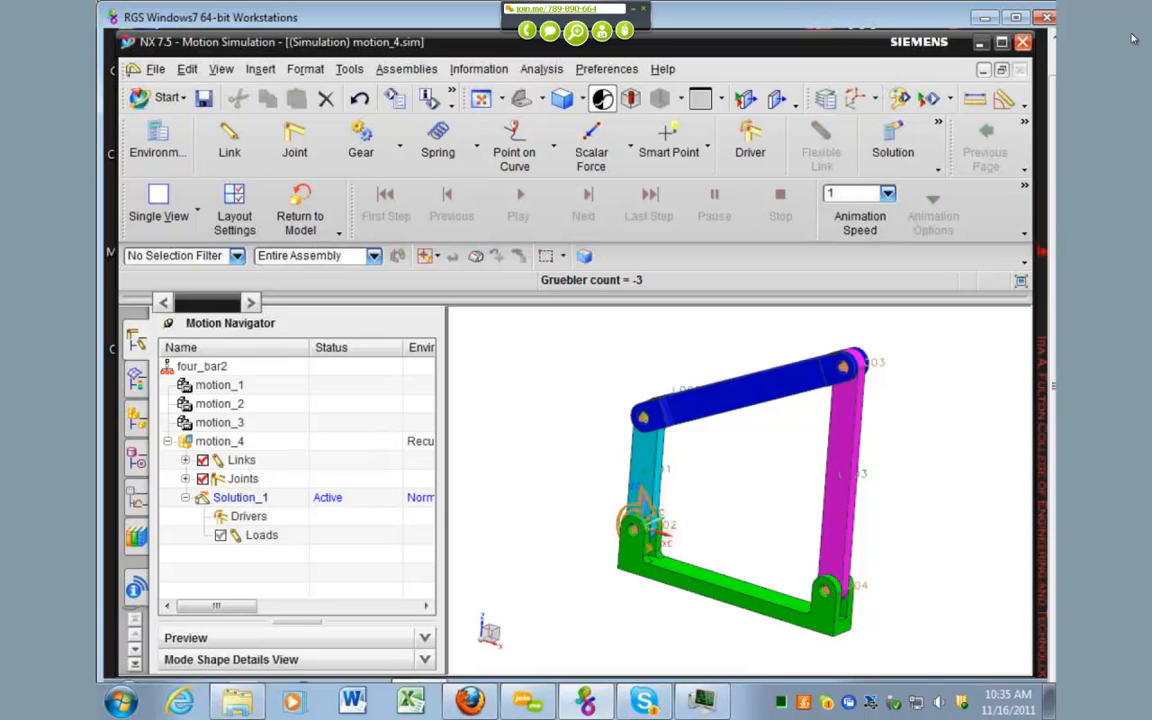
left_click(185, 479)
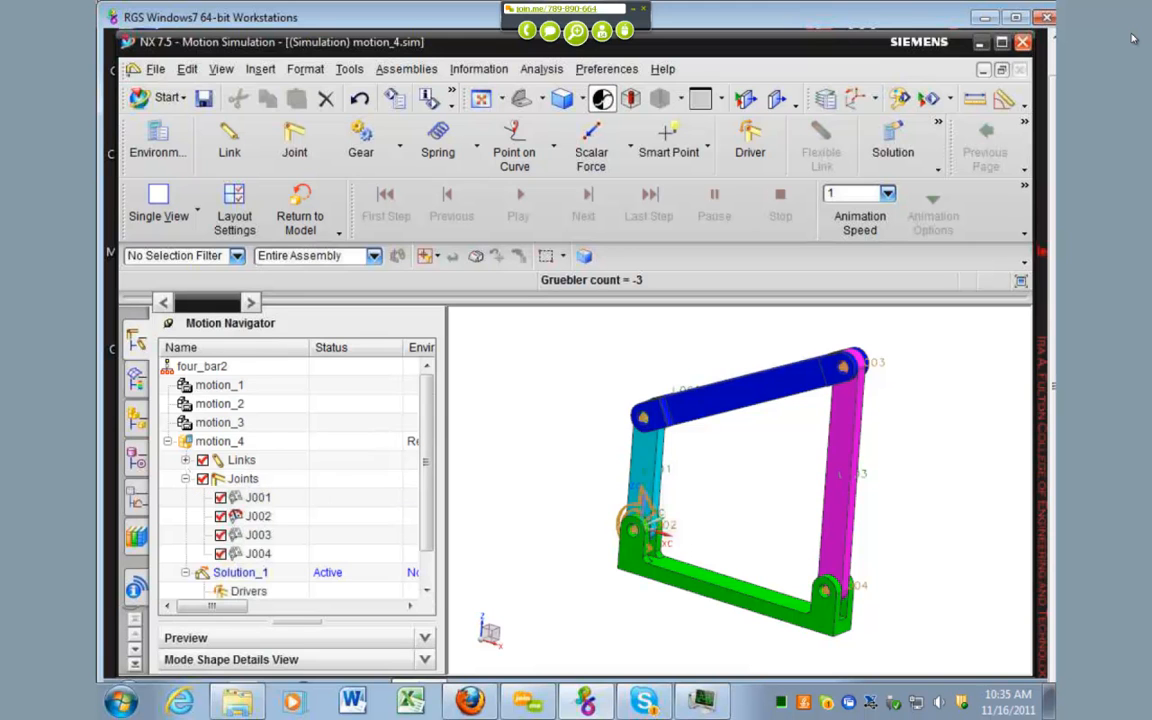
left_click(185, 460)
scroll(188, 465, "down", 2)
left_click(258, 460)
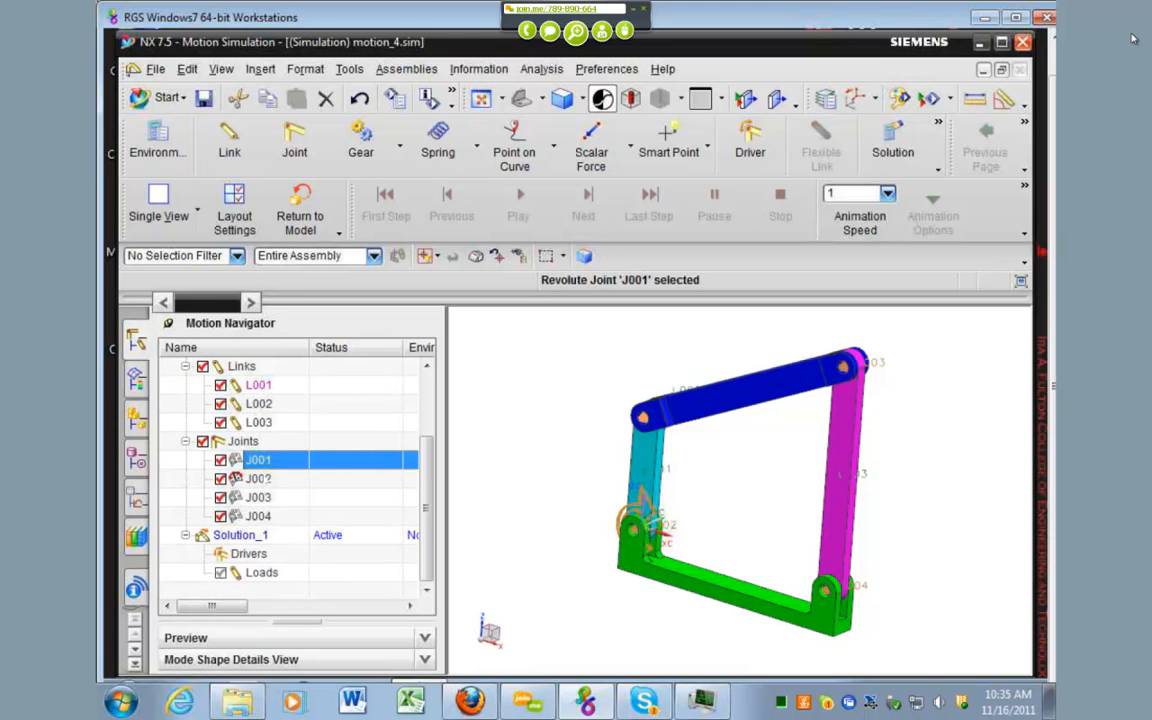
left_click(258, 479)
left_click(258, 497)
left_click(258, 516)
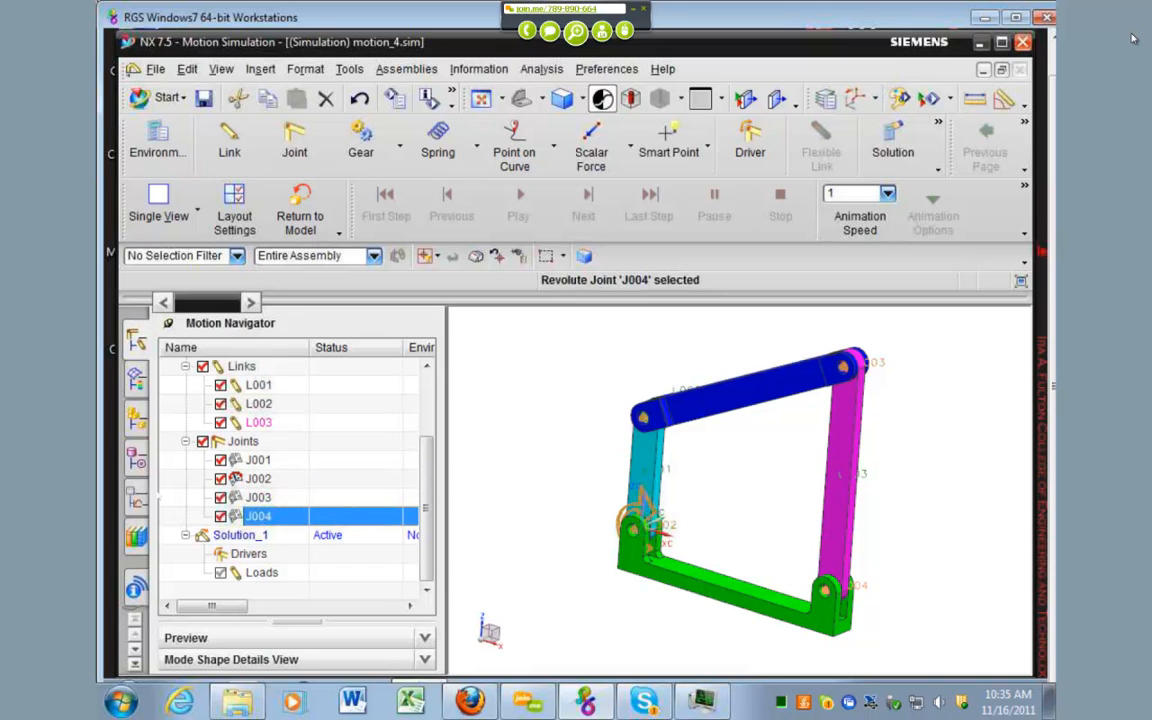
Step: Edit revolute joint J001 of motion_4 to use the blue bar as its base link
double_click(258, 460)
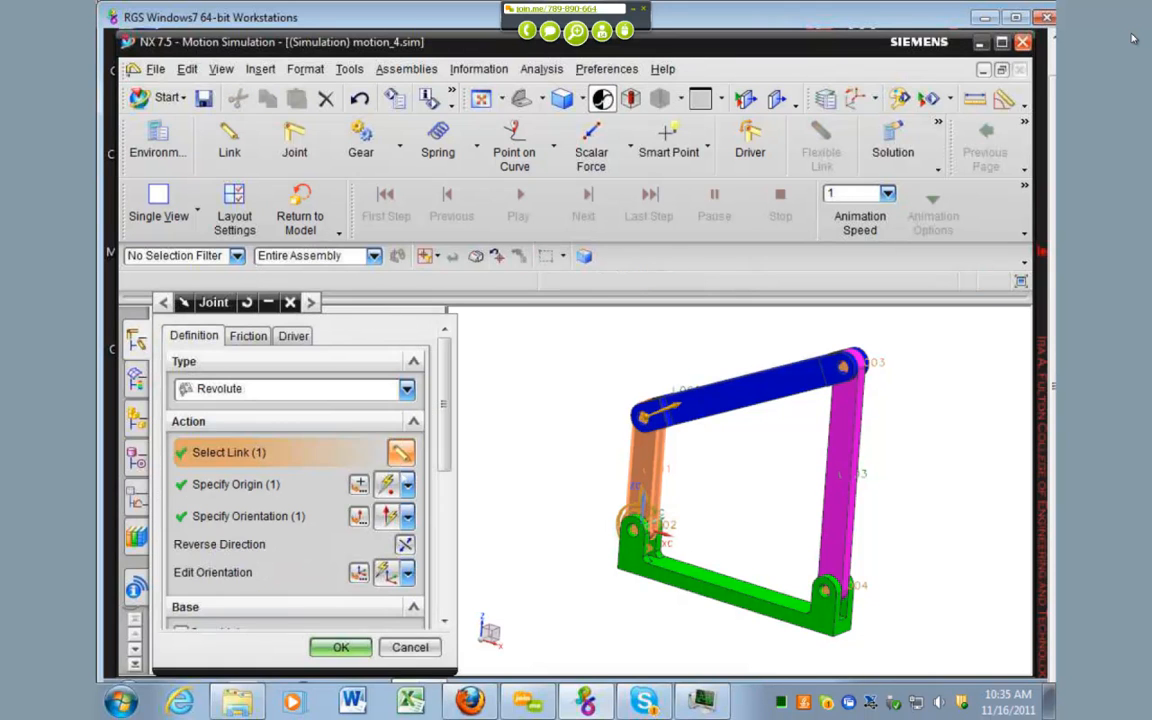
scroll(295, 470, "down", 3)
scroll(295, 470, "up", 2)
scroll(295, 470, "down", 1)
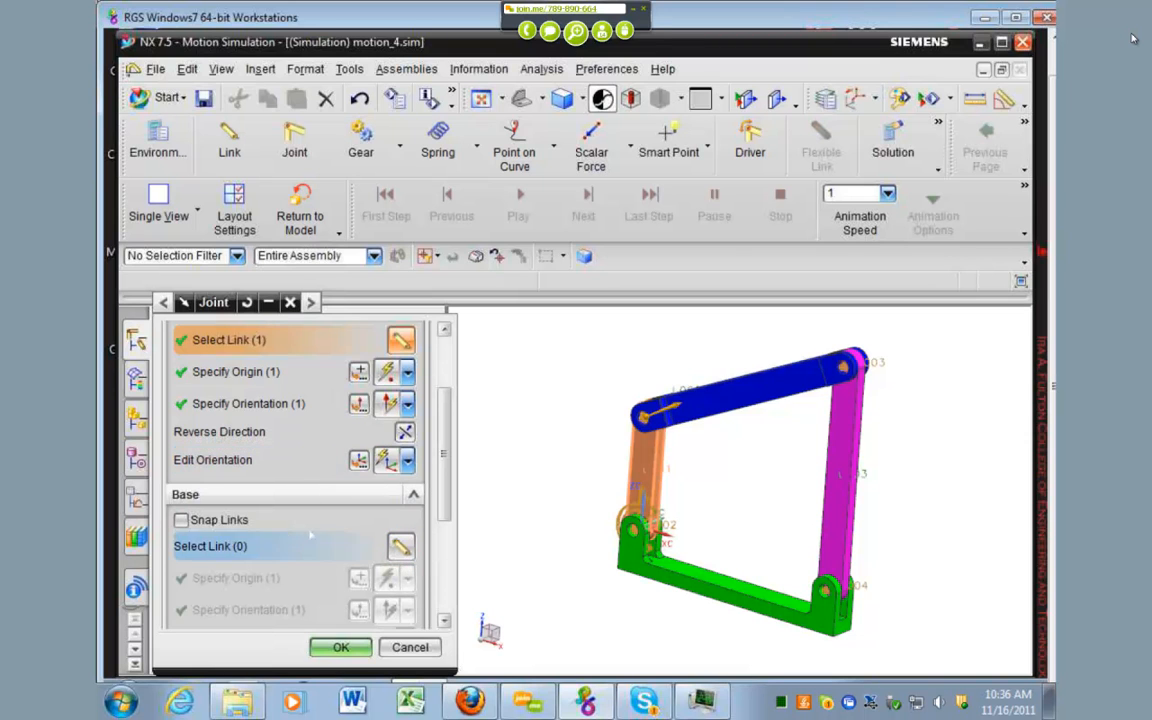
left_click(400, 545)
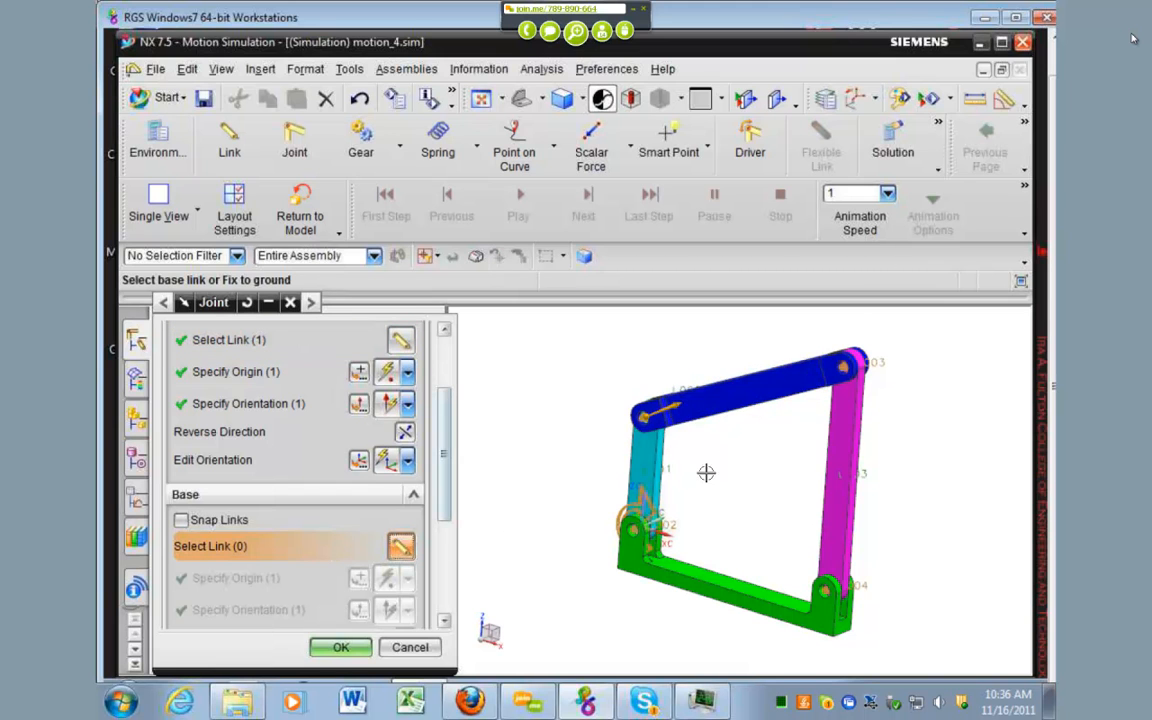
left_click(744, 390)
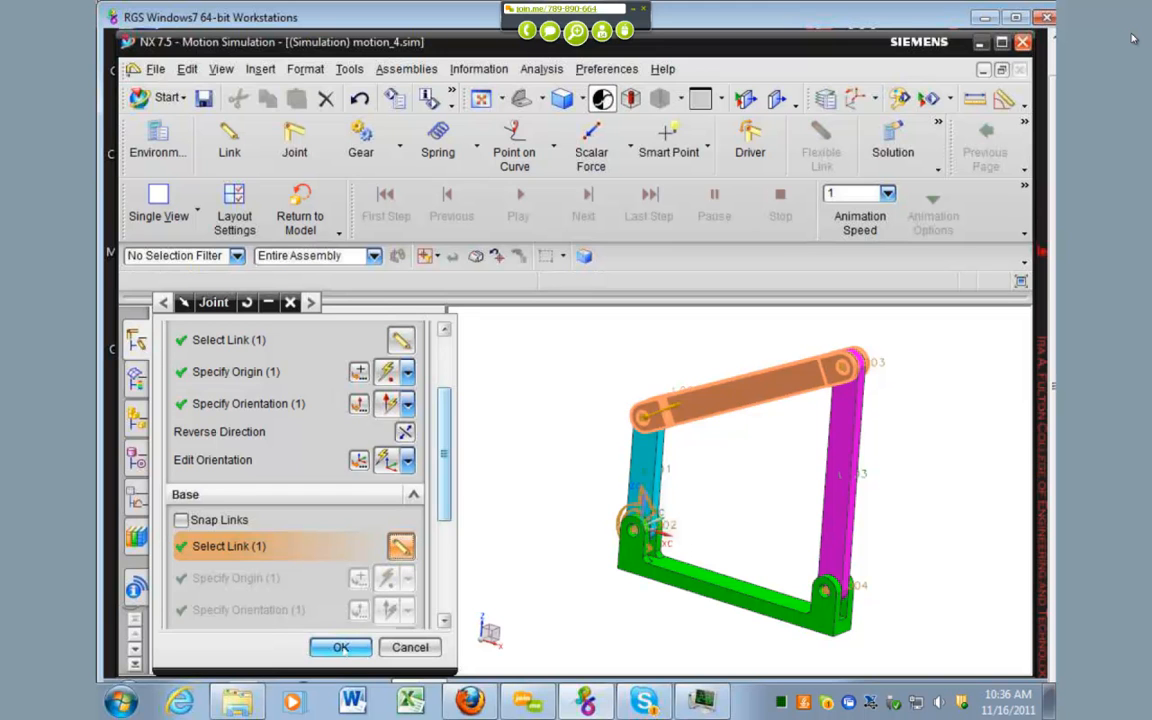
key("Return")
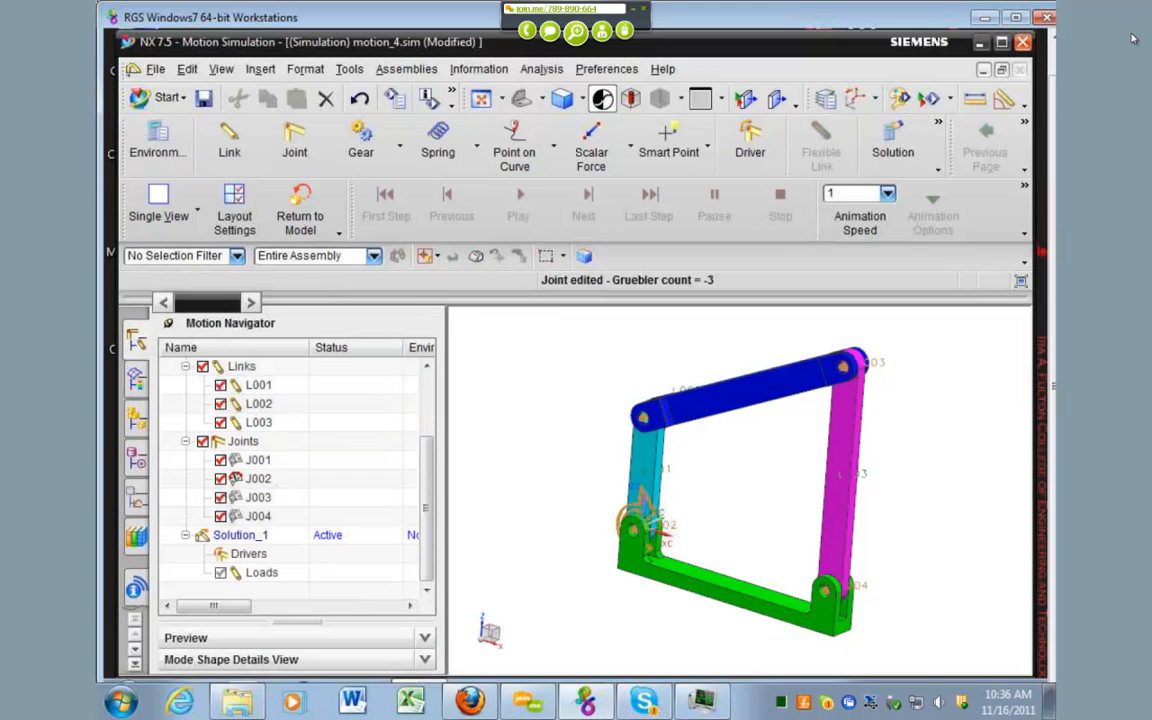
Step: Set the blue bar as the base link of revolute joint J003, and review joint J004's definition
left_click(275, 482)
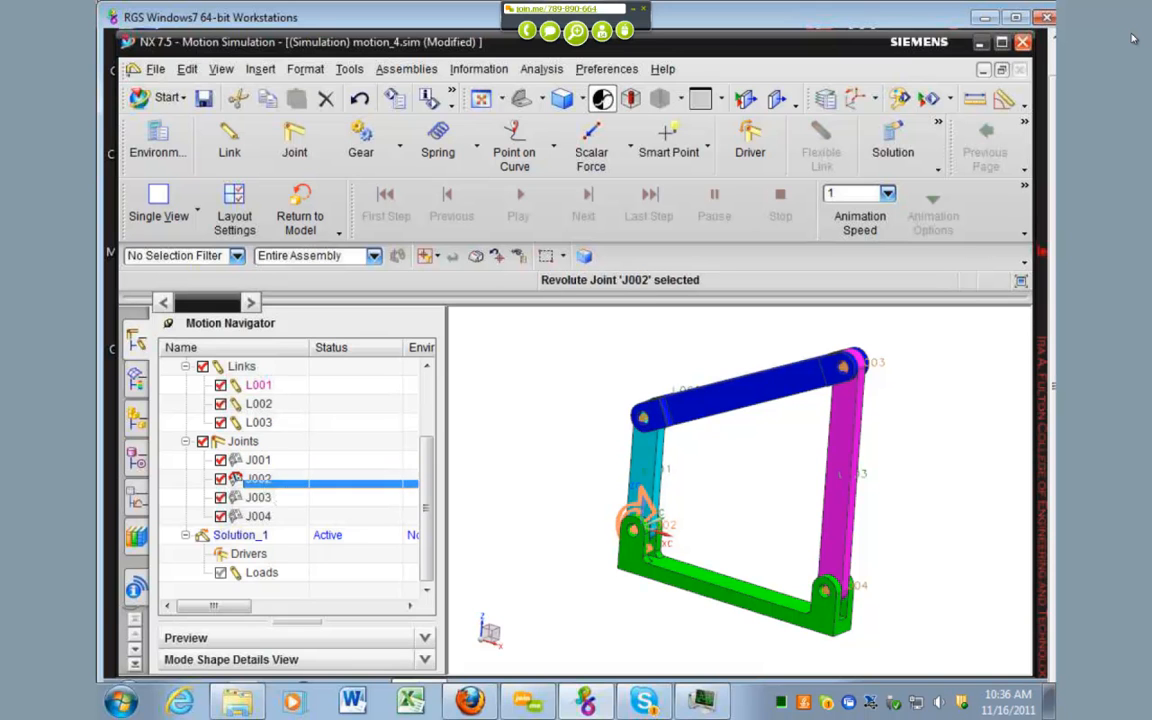
double_click(282, 497)
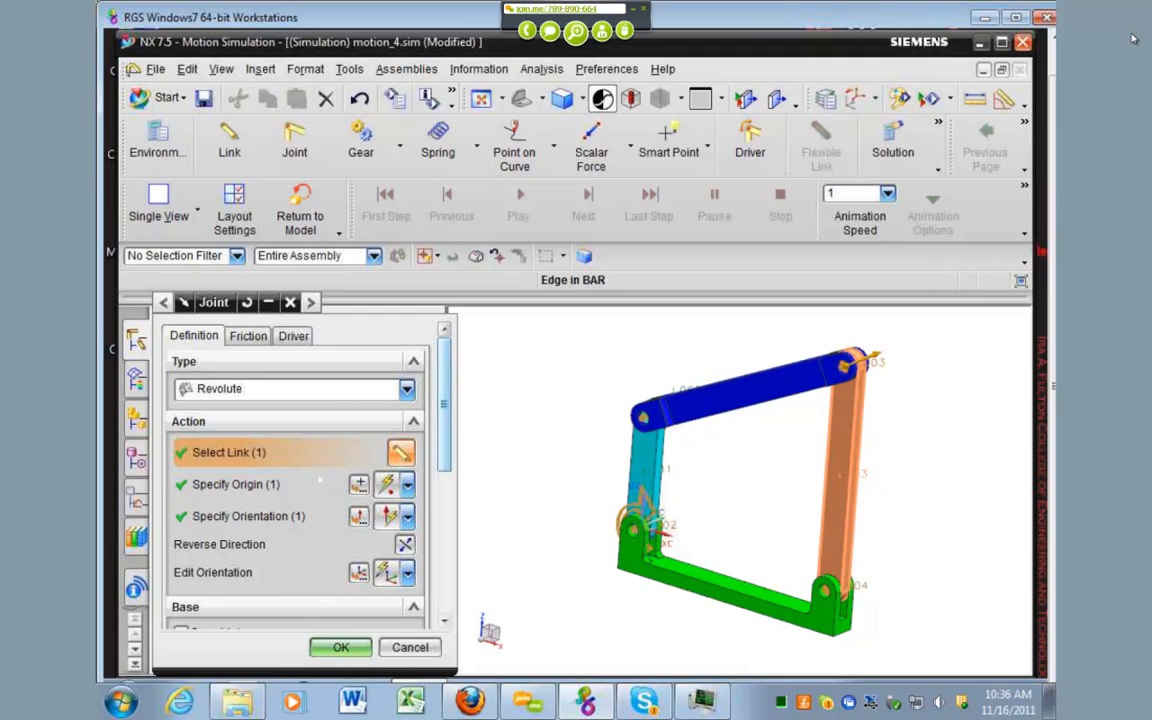
left_click(797, 371)
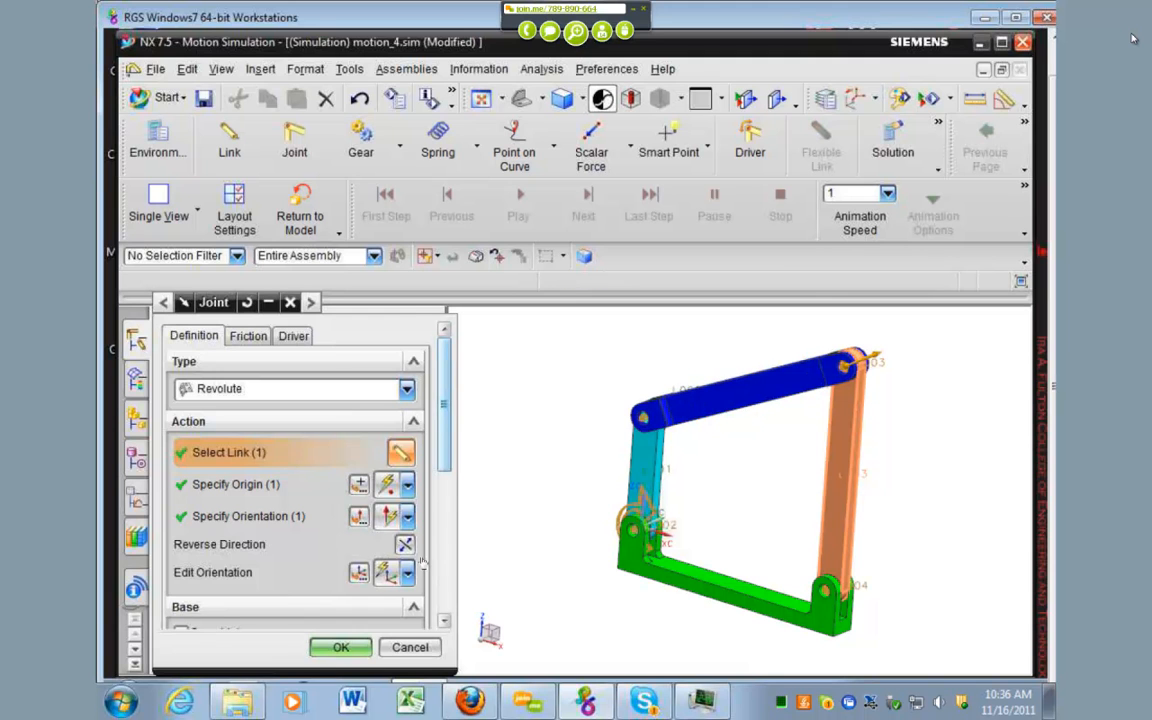
left_click(790, 378)
left_click(345, 647)
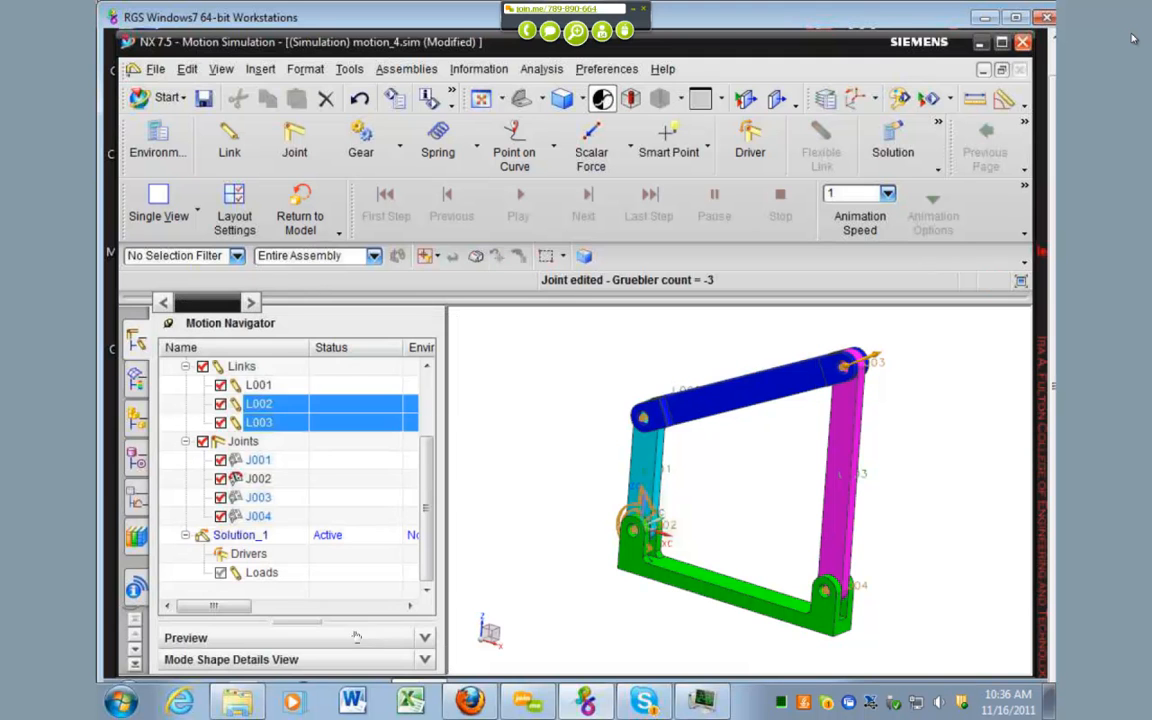
double_click(258, 516)
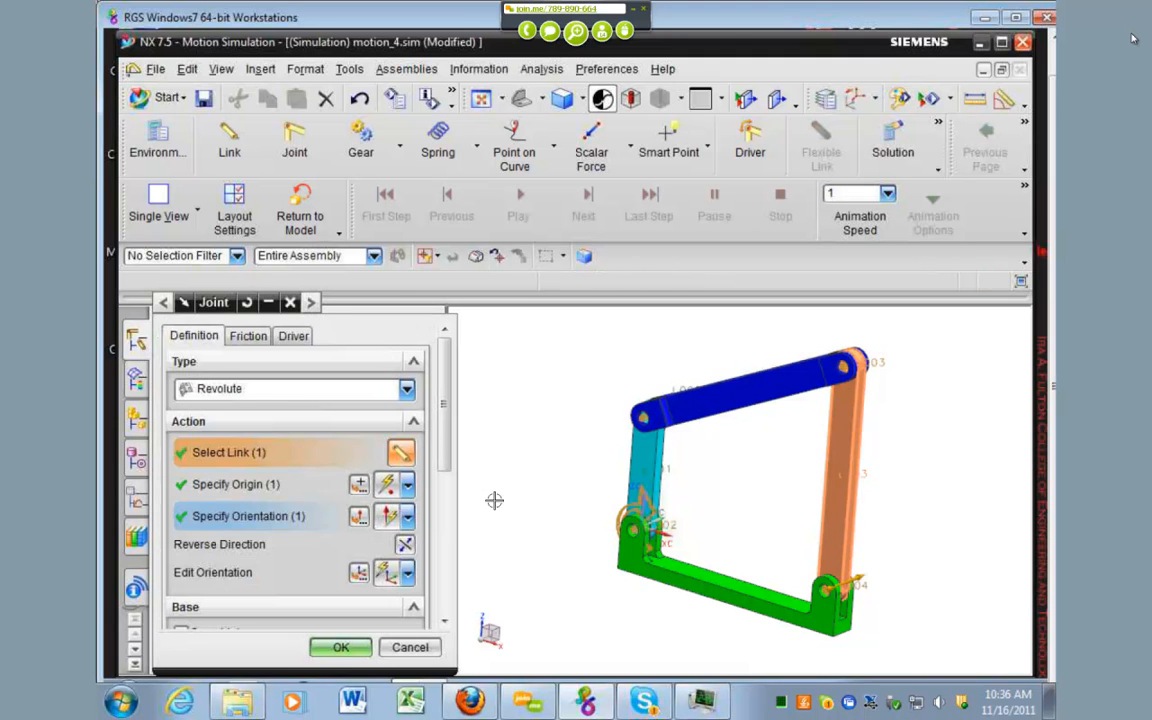
left_click(342, 647)
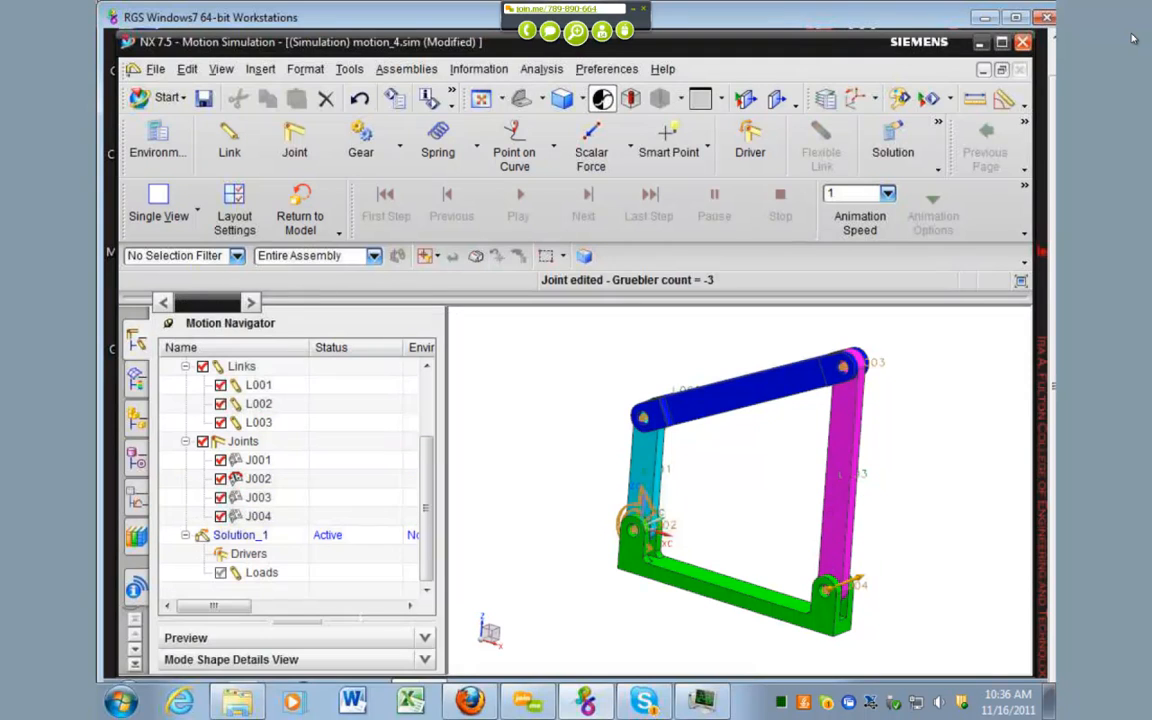
Step: Solve Solution_1 of motion_4 and close the information listing
left_click(240, 535)
right_click(245, 537)
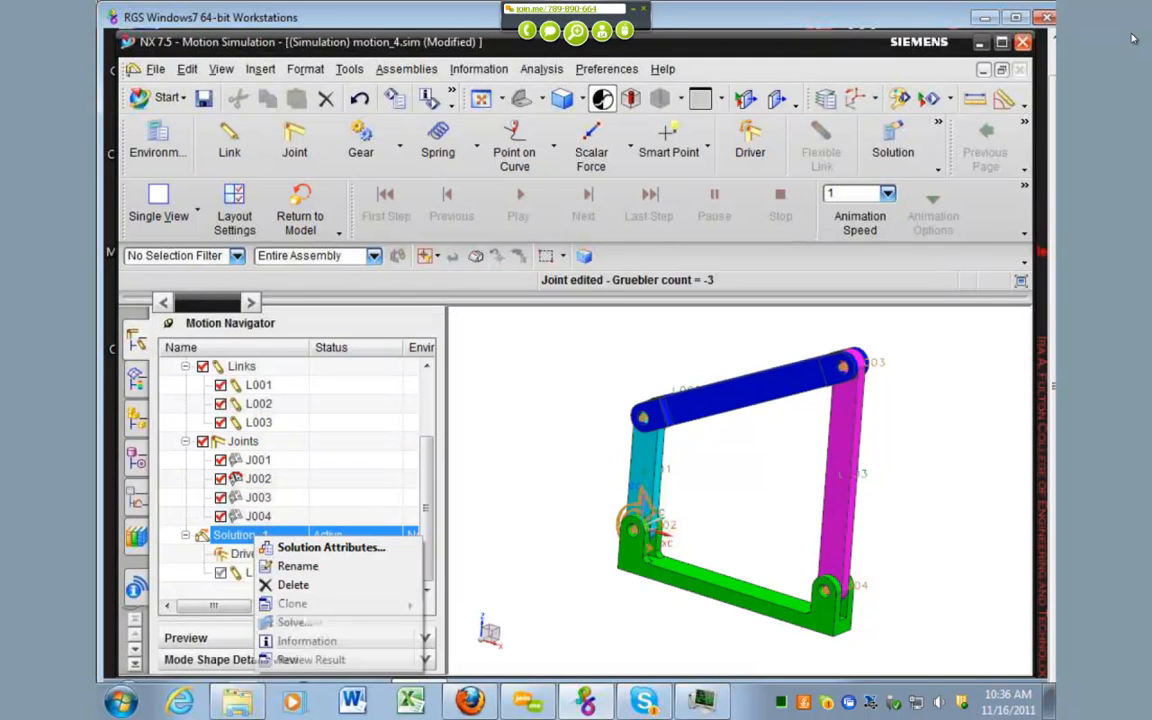
left_click(295, 622)
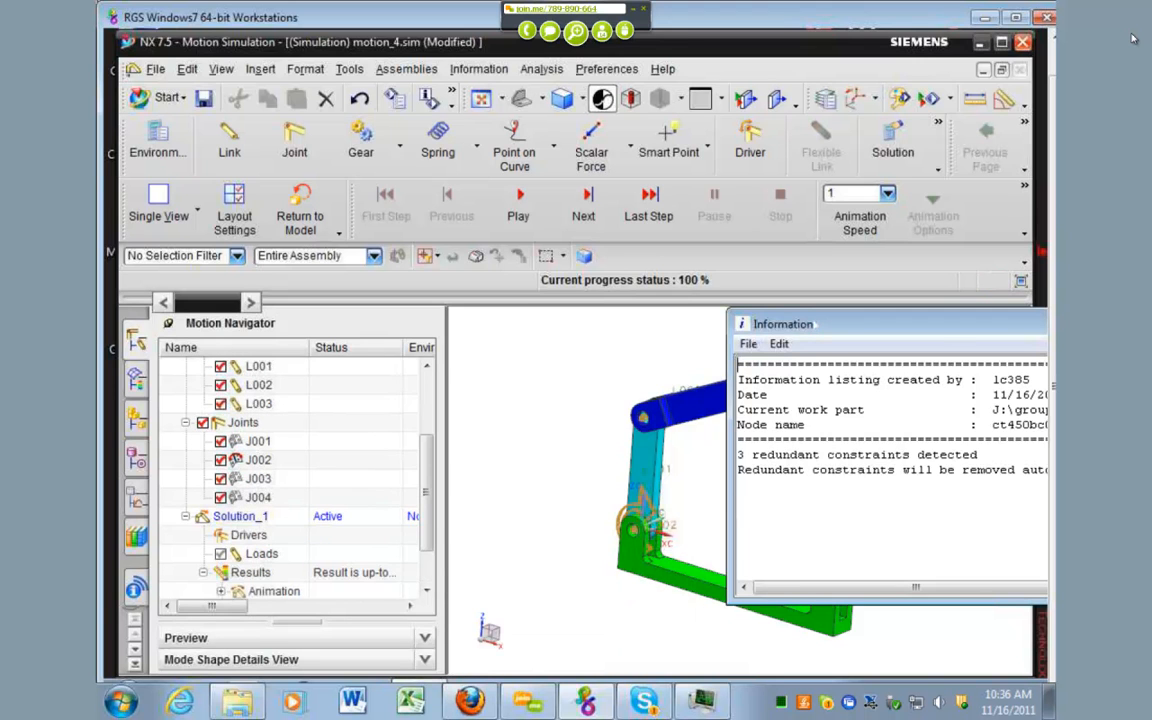
left_click_drag(521, 484, 450, 482)
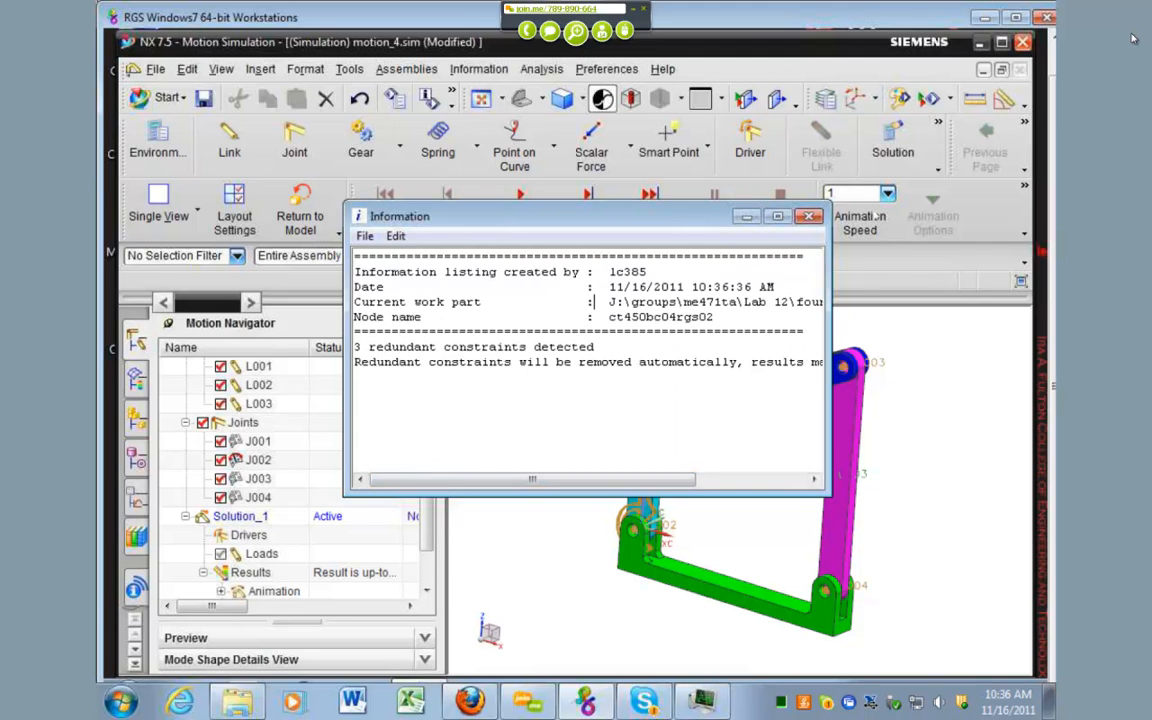
left_click(808, 216)
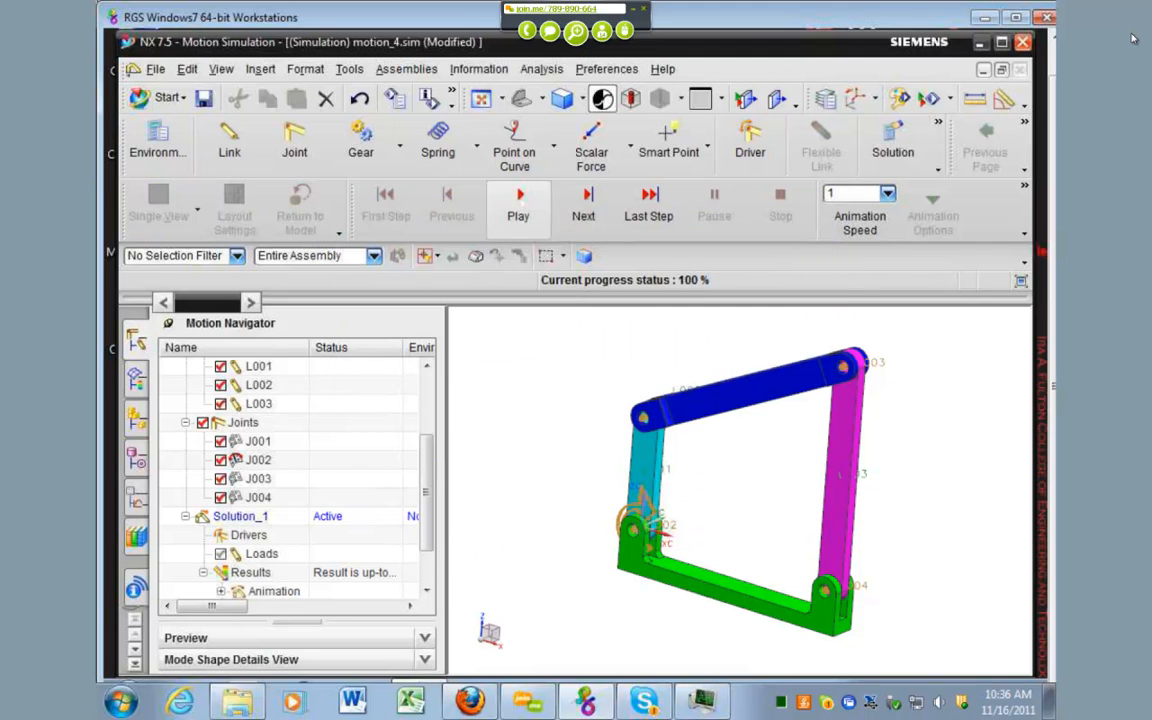
Step: Play the solved four-bar linkage animation repeatedly, and open and close the animation options
left_click(521, 204)
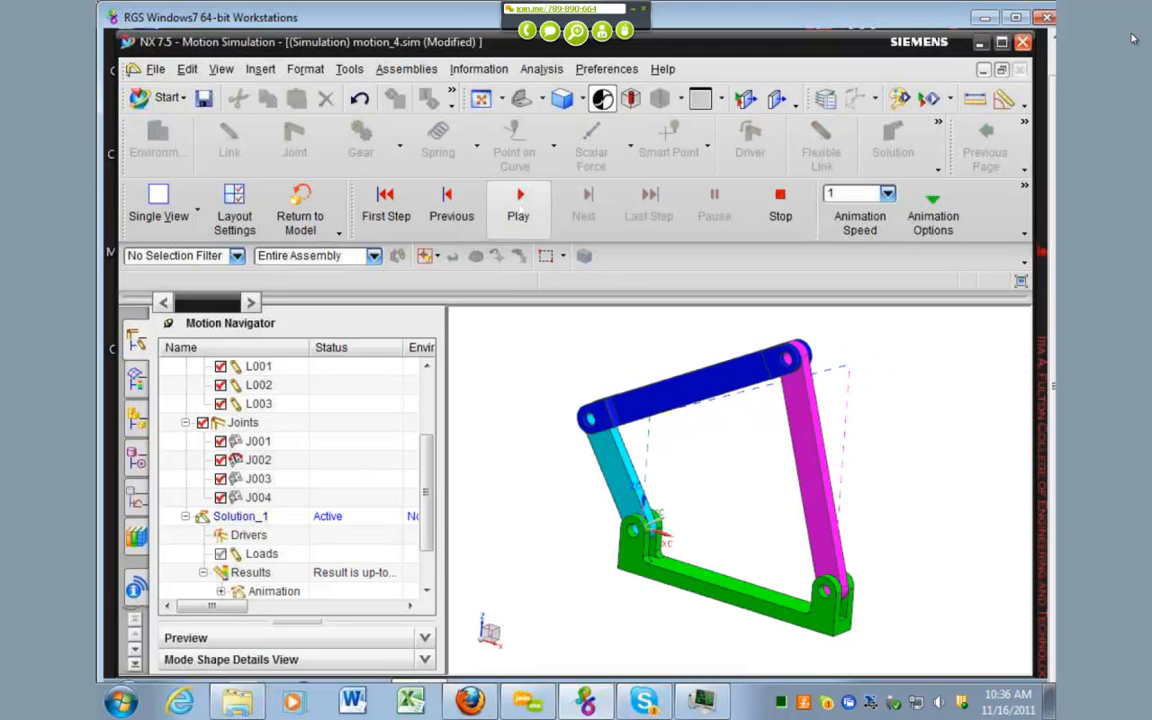
left_click(520, 208)
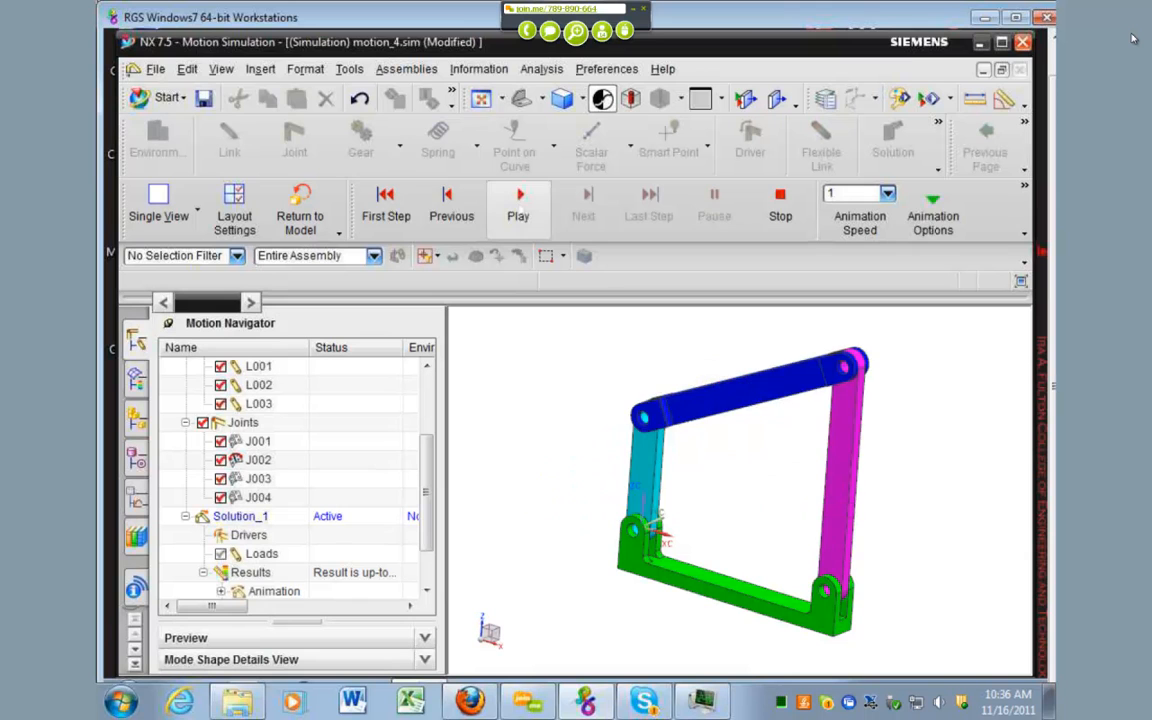
left_click(520, 208)
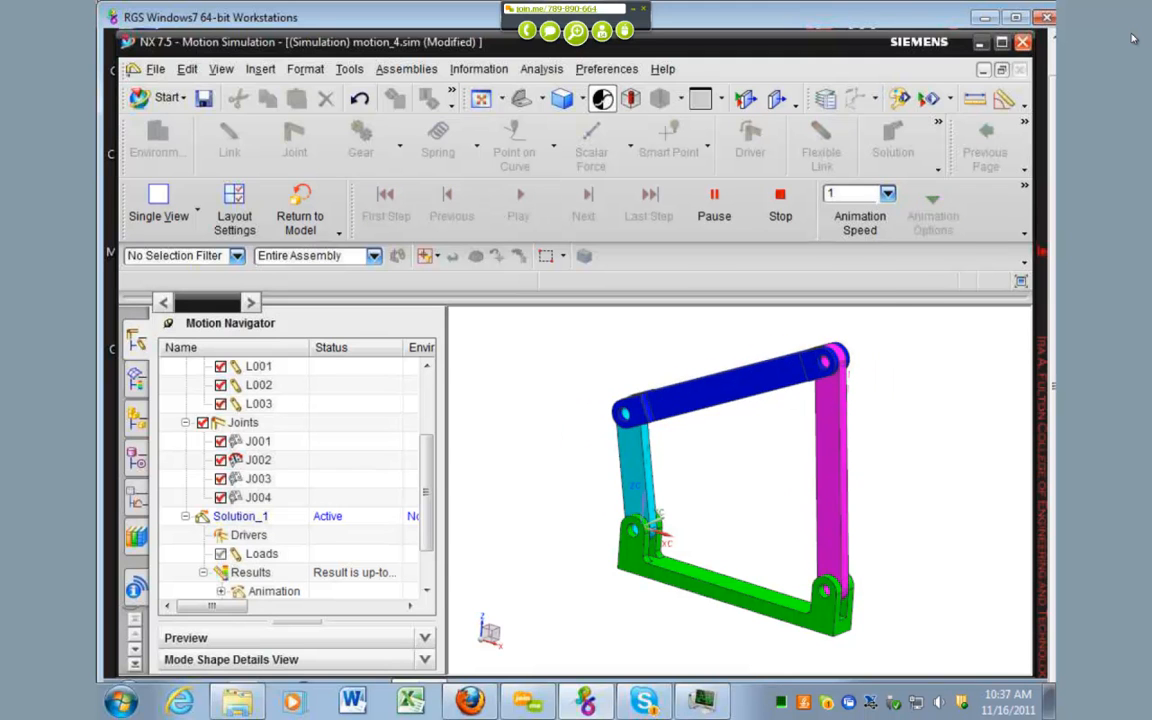
left_click(887, 194)
left_click(930, 203)
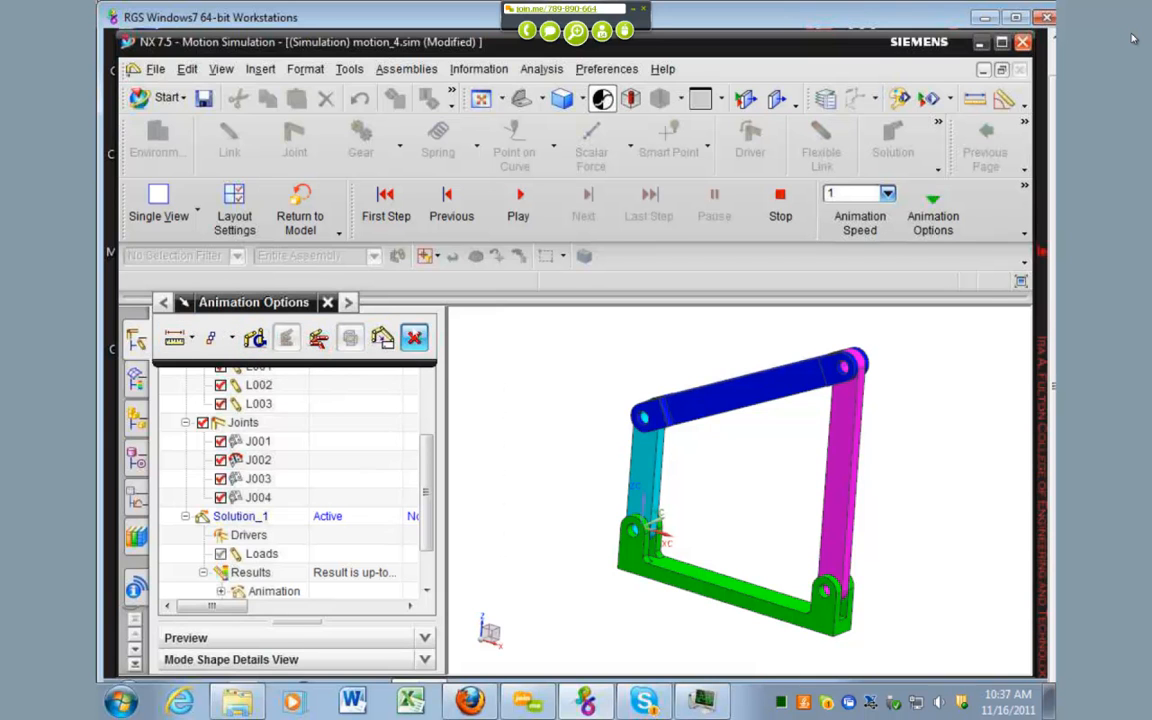
left_click(414, 337)
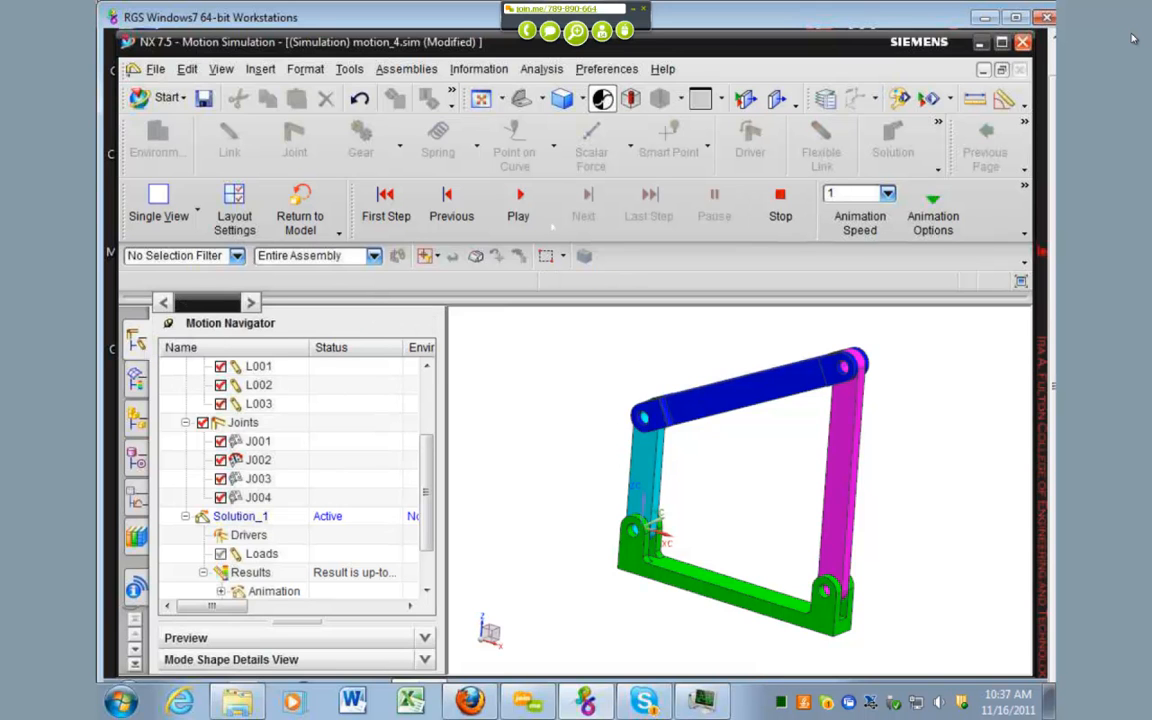
Step: Replay the four-bar linkage animation several times and stop it
left_click(520, 205)
left_click(520, 205)
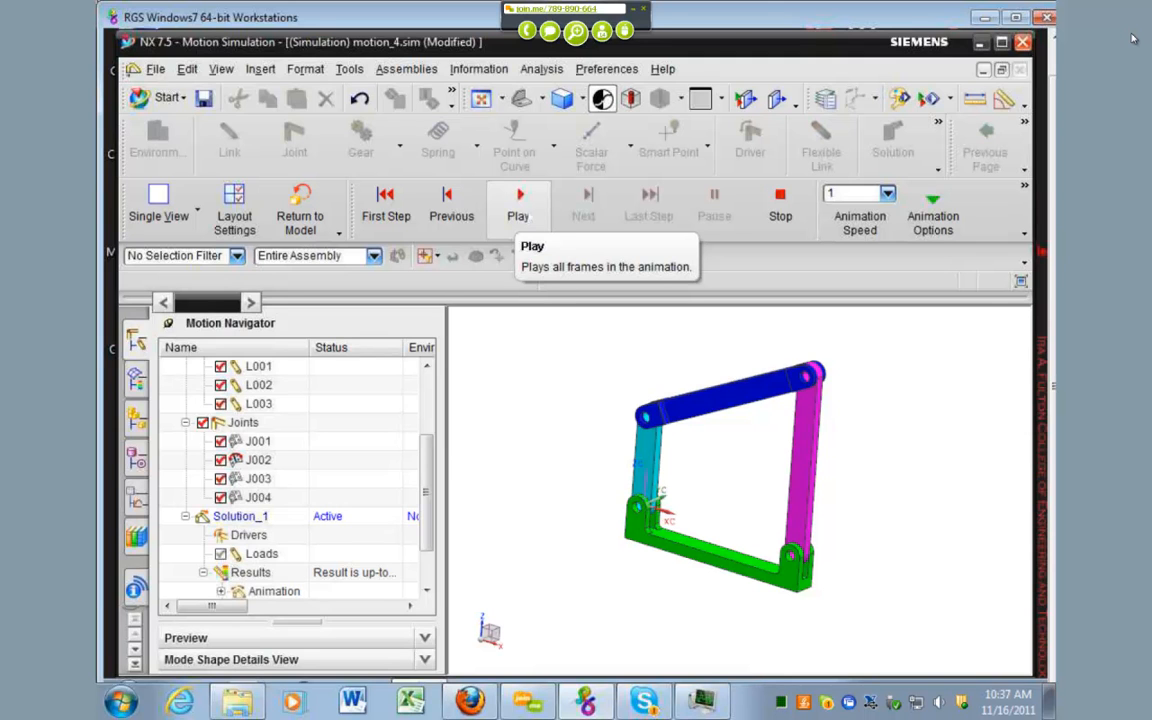
left_click(518, 205)
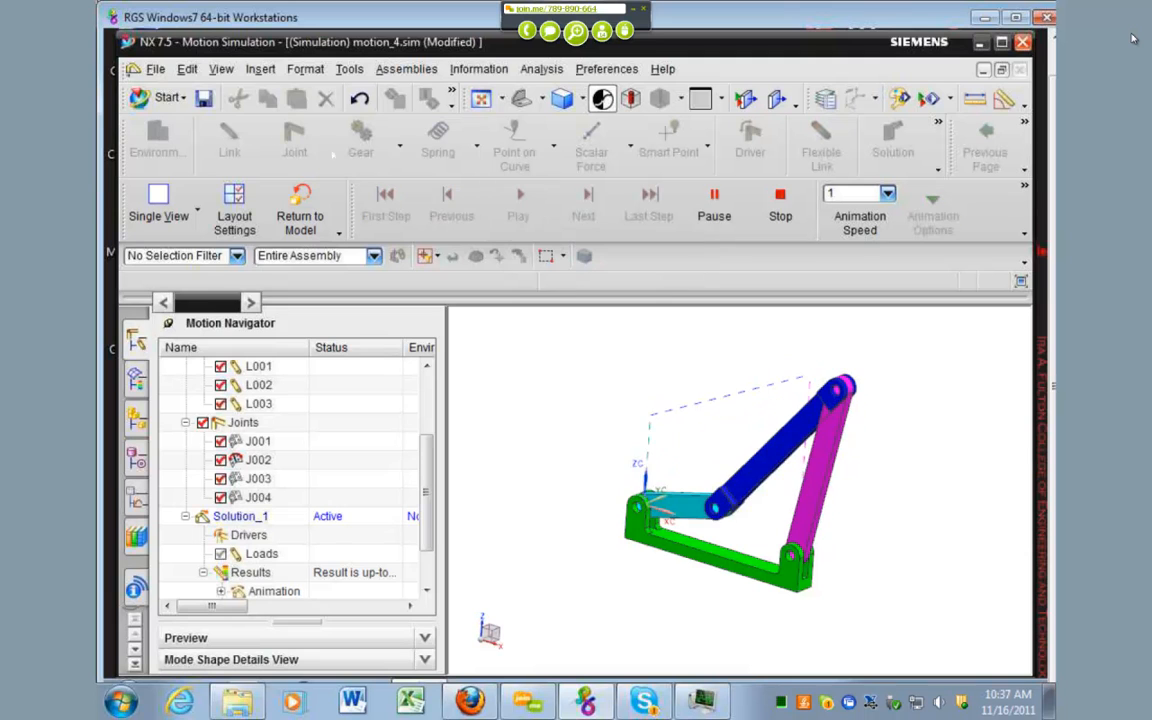
left_click(160, 97)
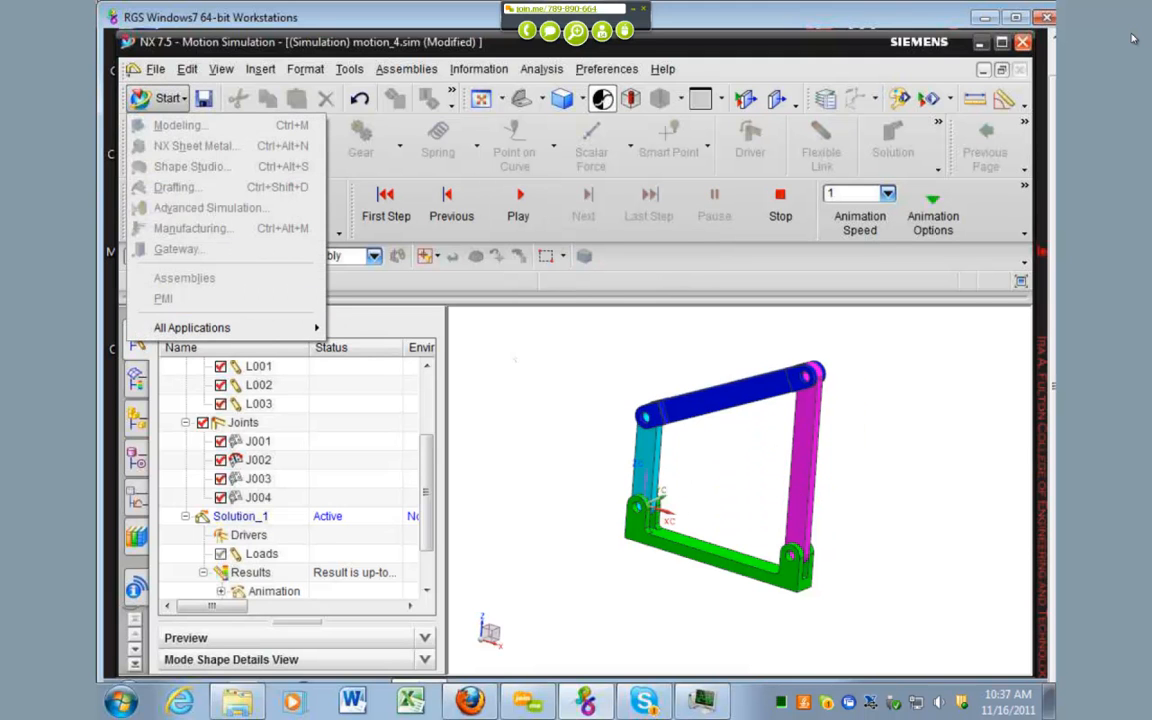
left_click(790, 200)
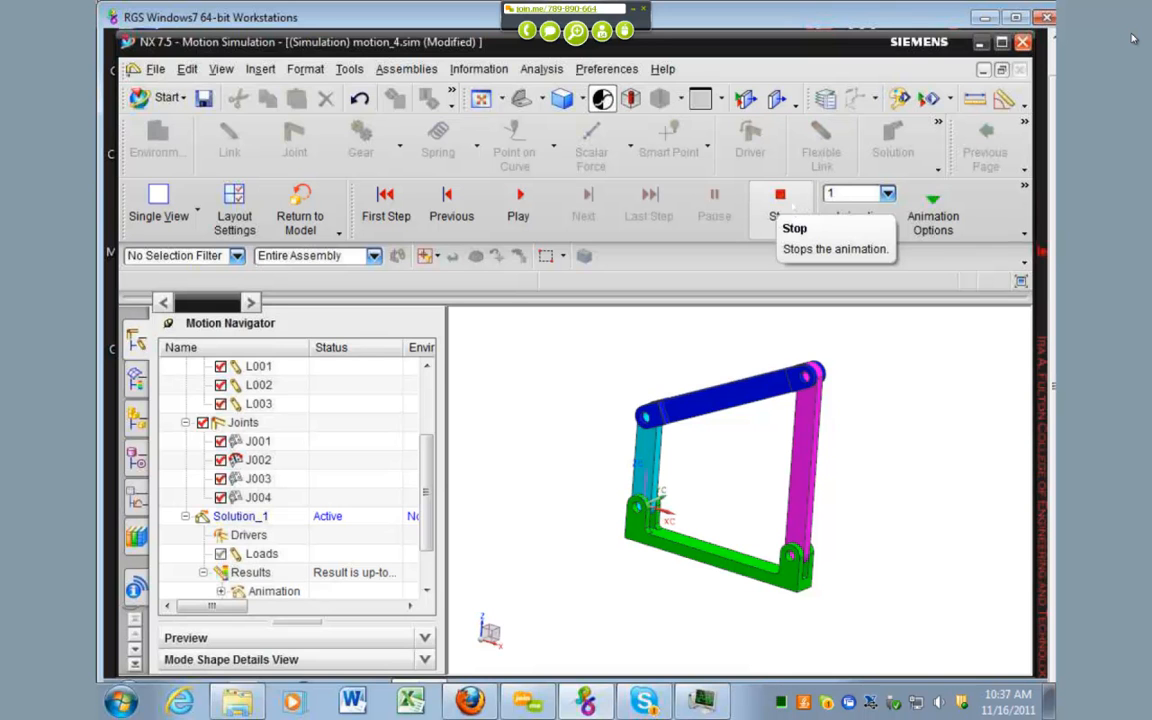
left_click(785, 204)
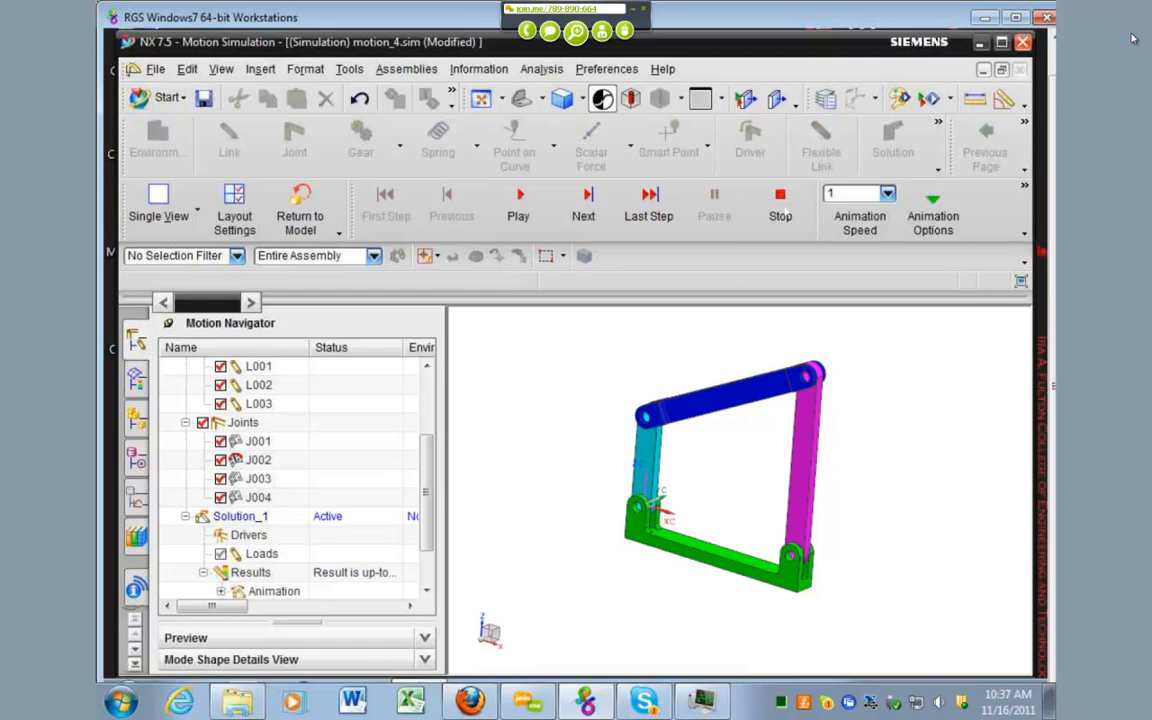
left_click(156, 69)
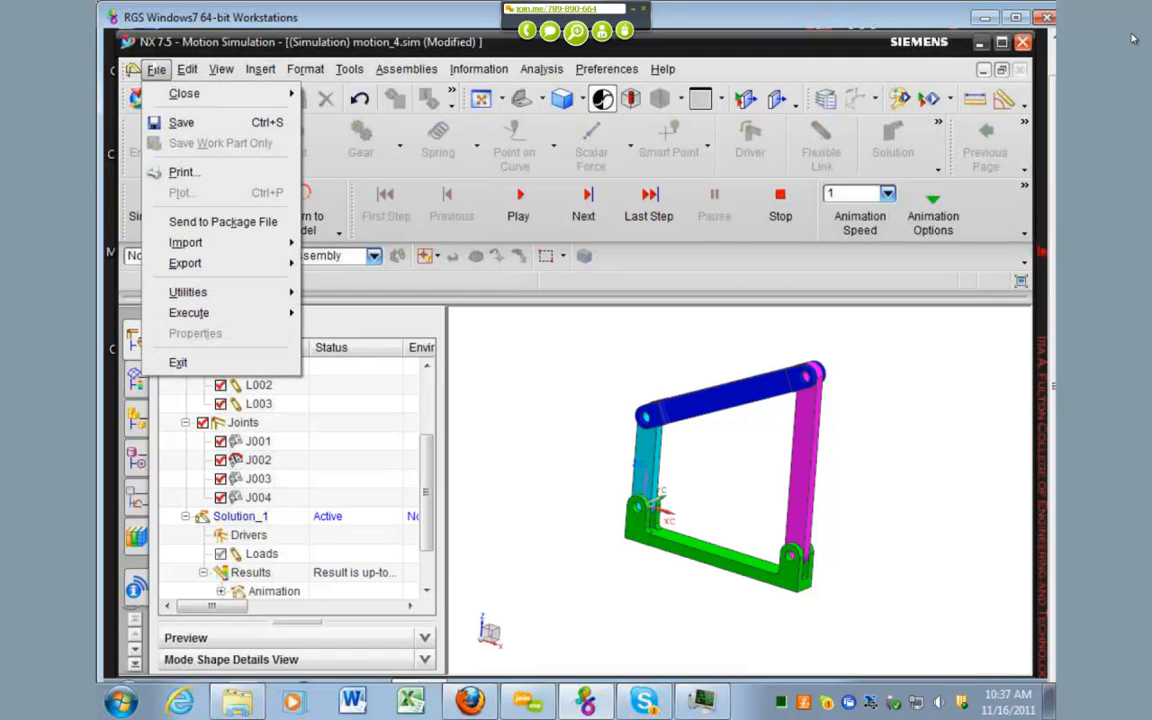
mouse_move(230, 263)
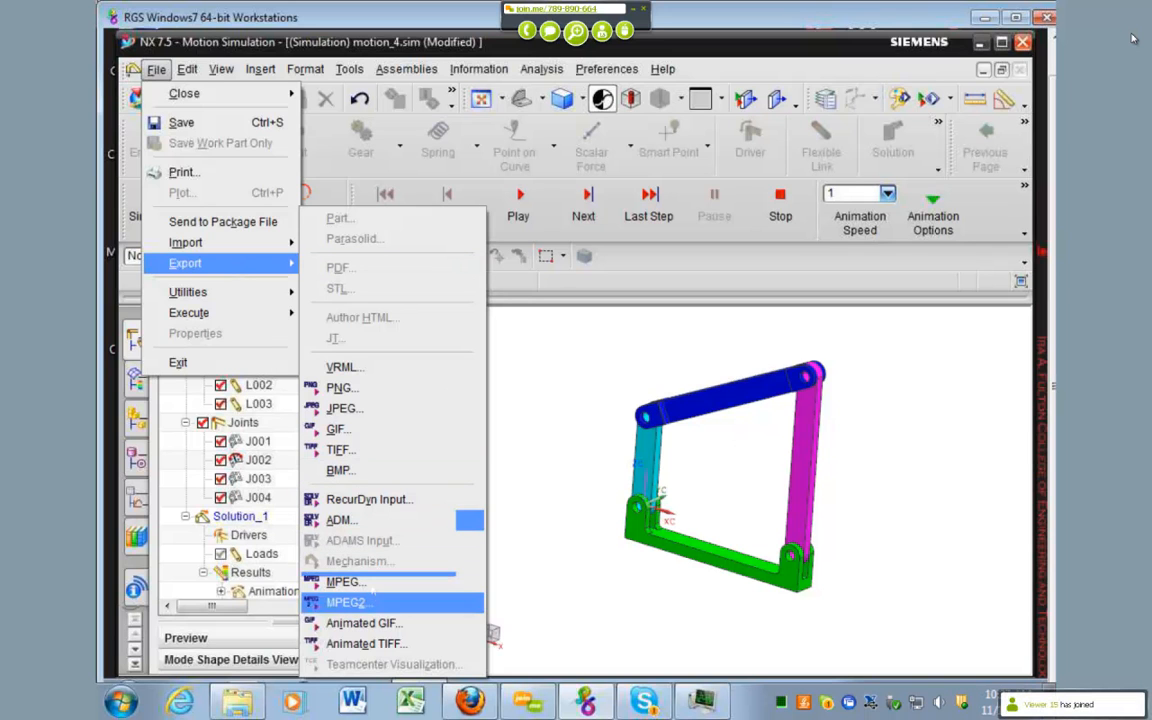
left_click(345, 581)
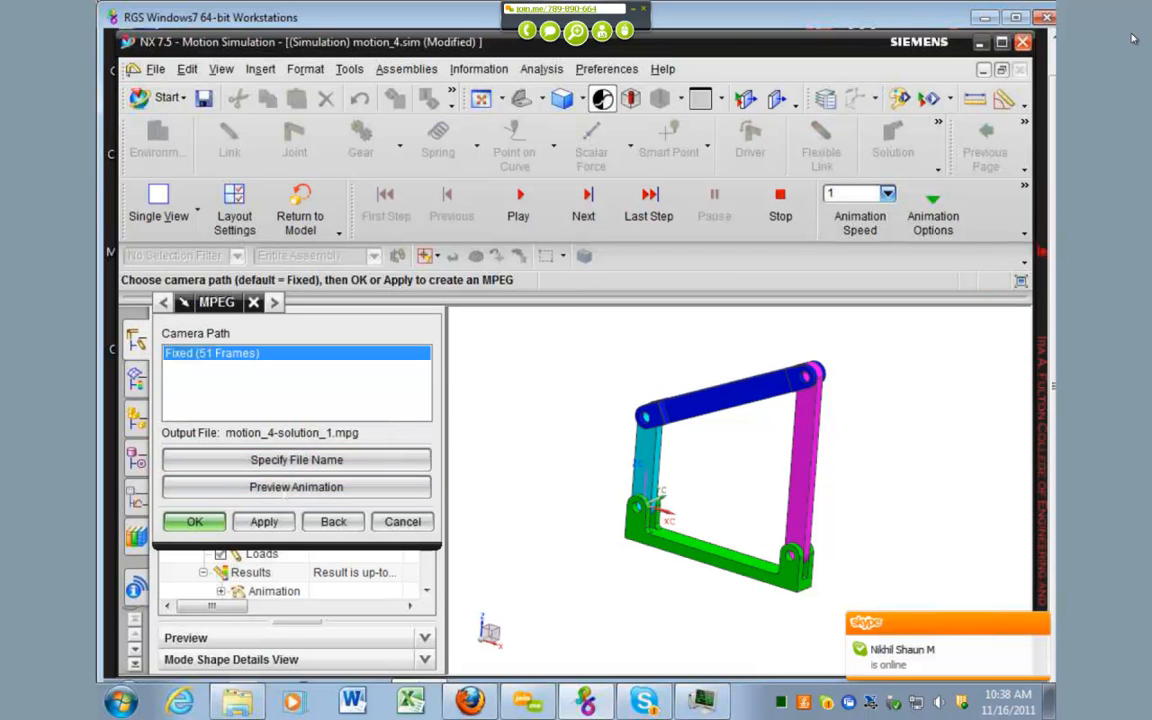
left_click(296, 487)
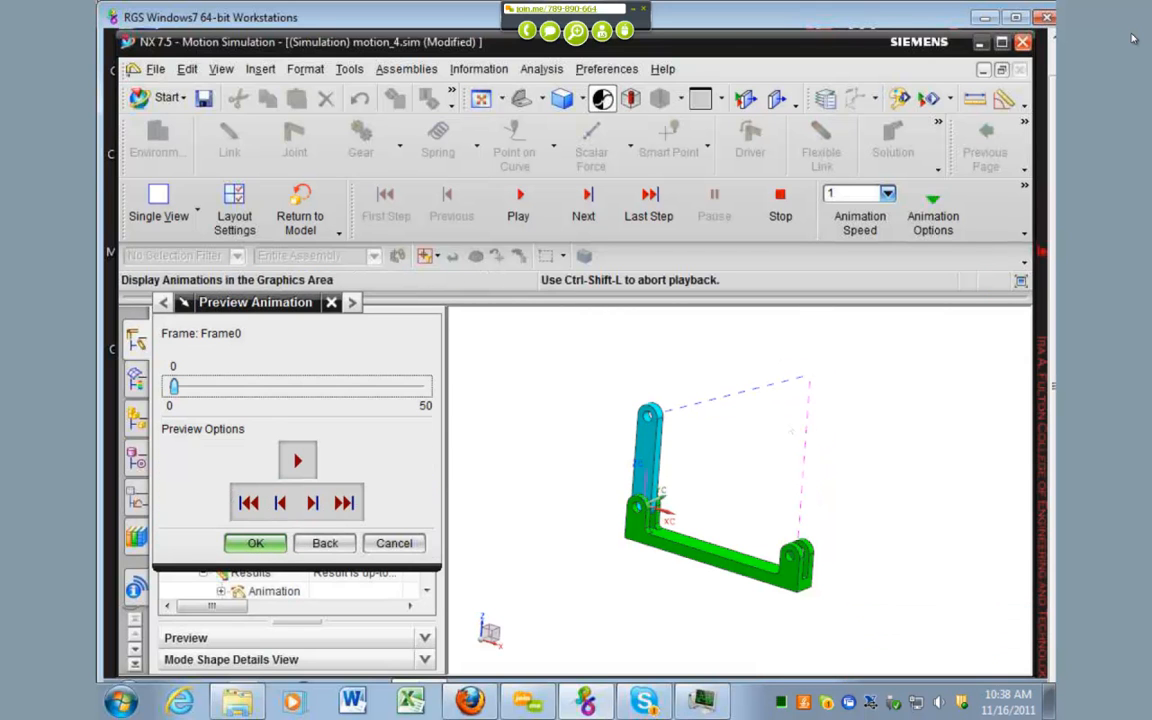
left_click(394, 543)
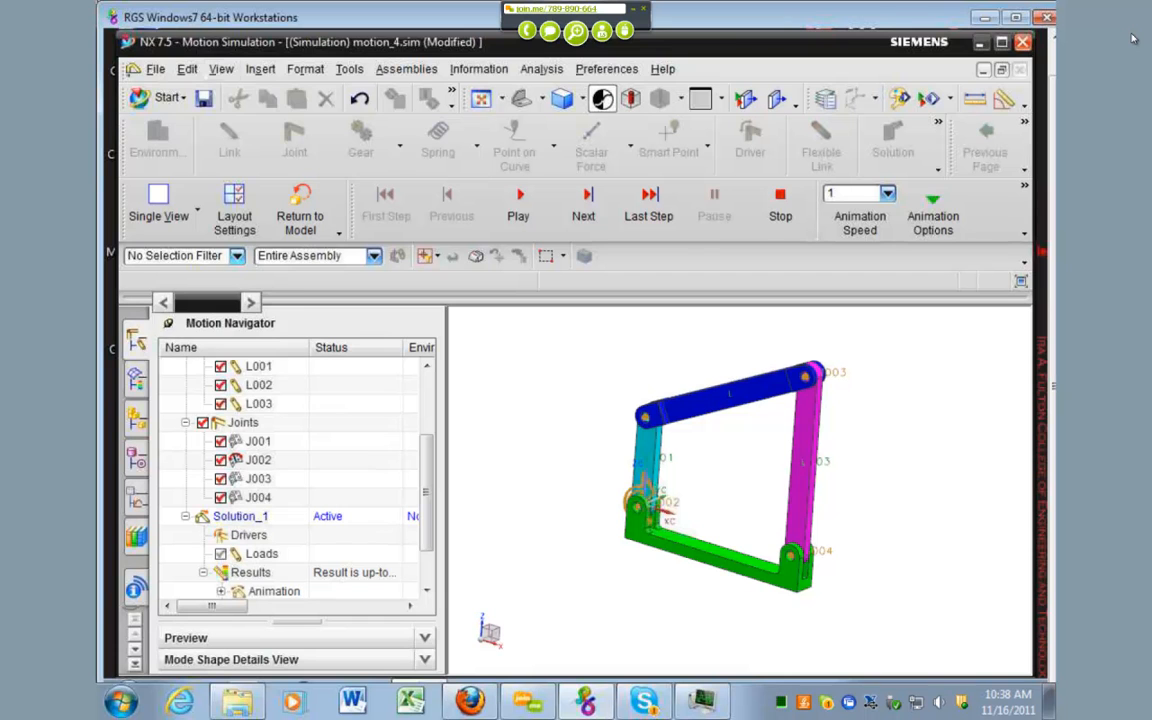
Step: Export the animation as an MPEG with the Fixed camera path, saved as motion_4-solution_1 in the ME 471 TA folder on drive J:
left_click(156, 69)
mouse_move(185, 263)
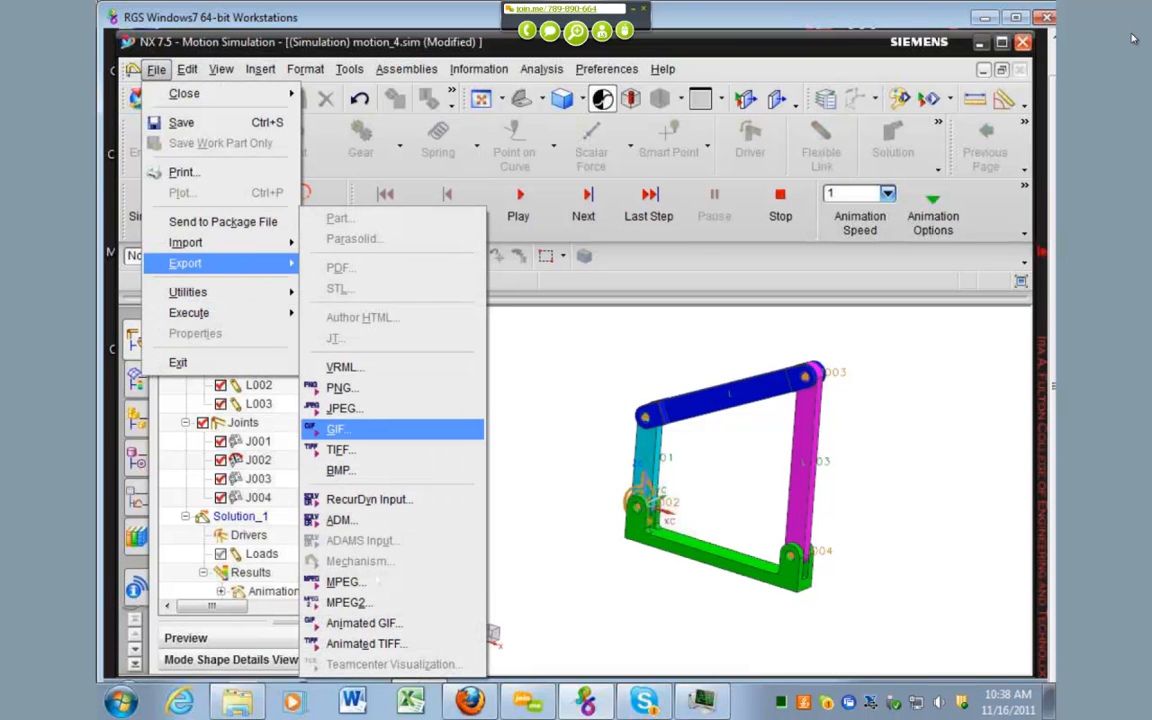
left_click(373, 580)
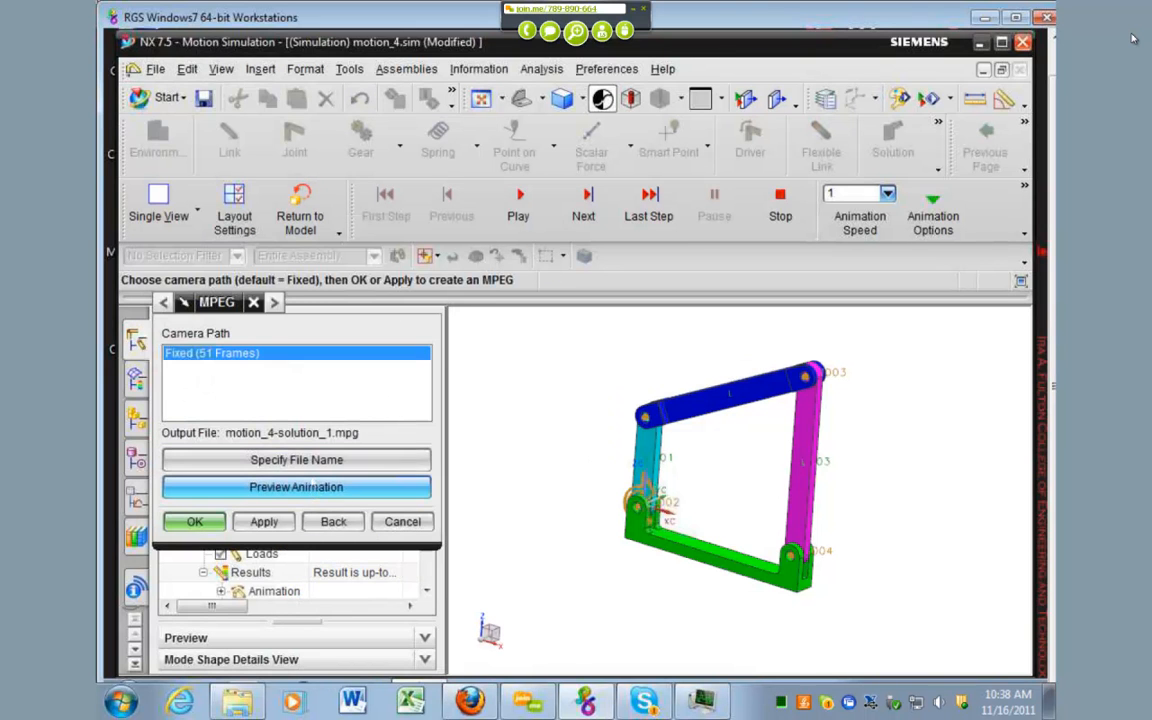
left_click(296, 459)
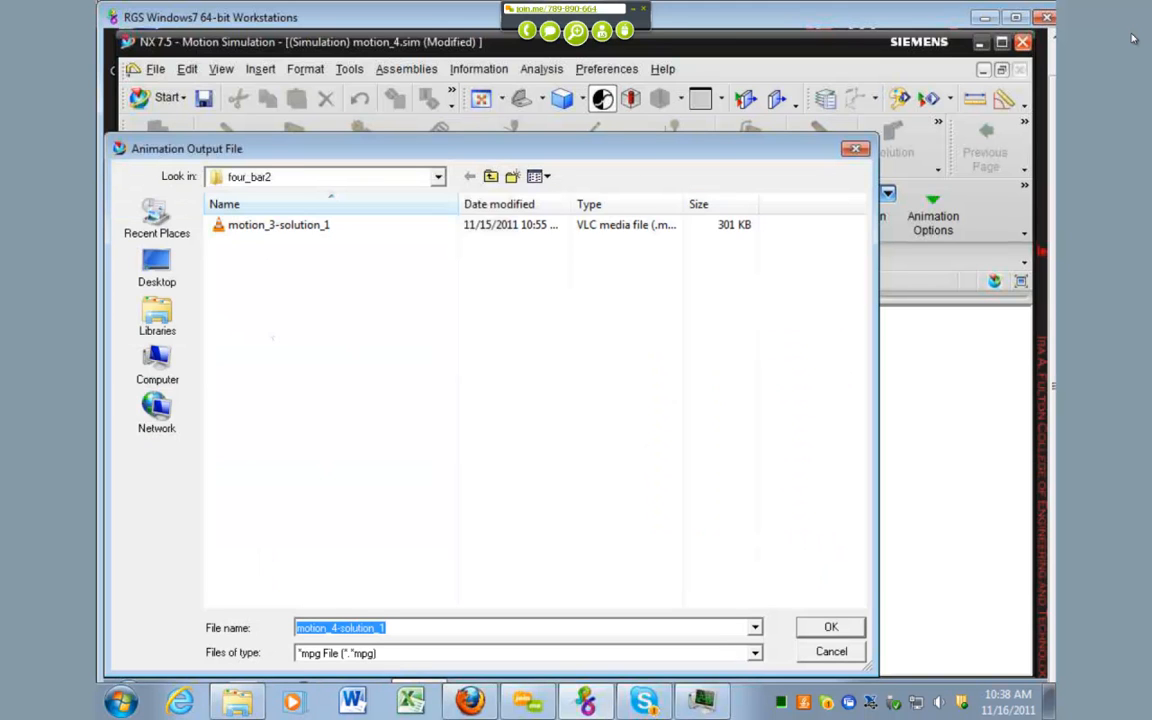
left_click(157, 365)
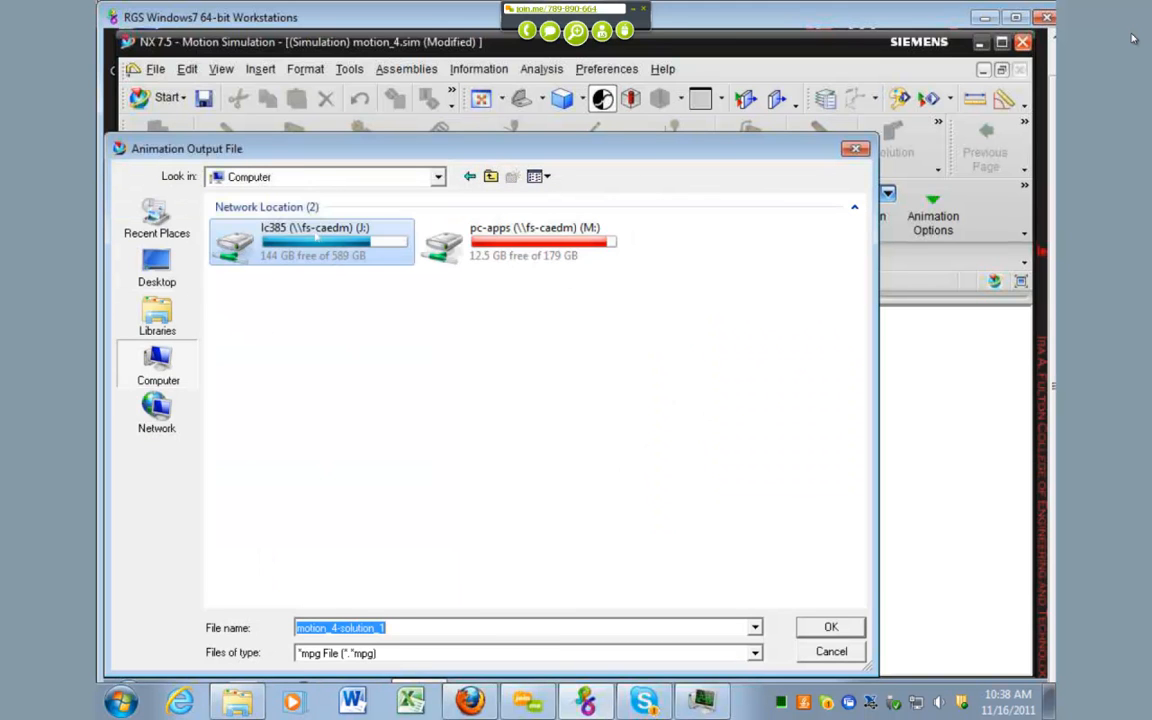
left_click(317, 304)
double_click(314, 240)
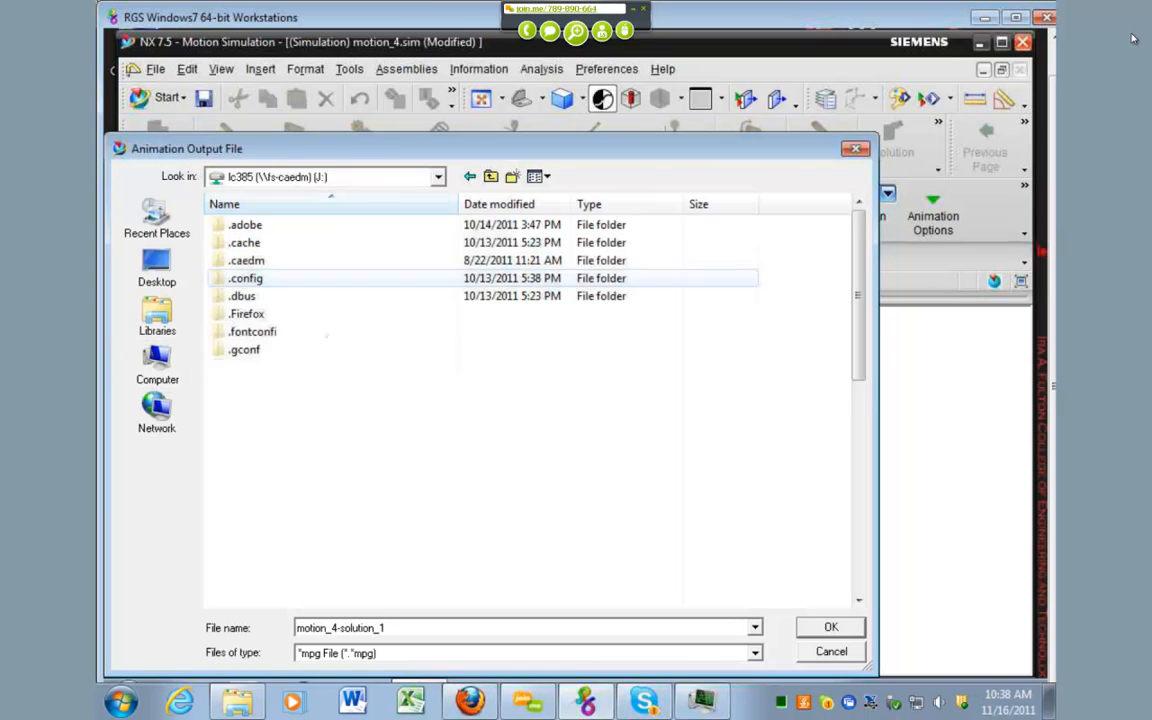
scroll(330, 438, "down", 7)
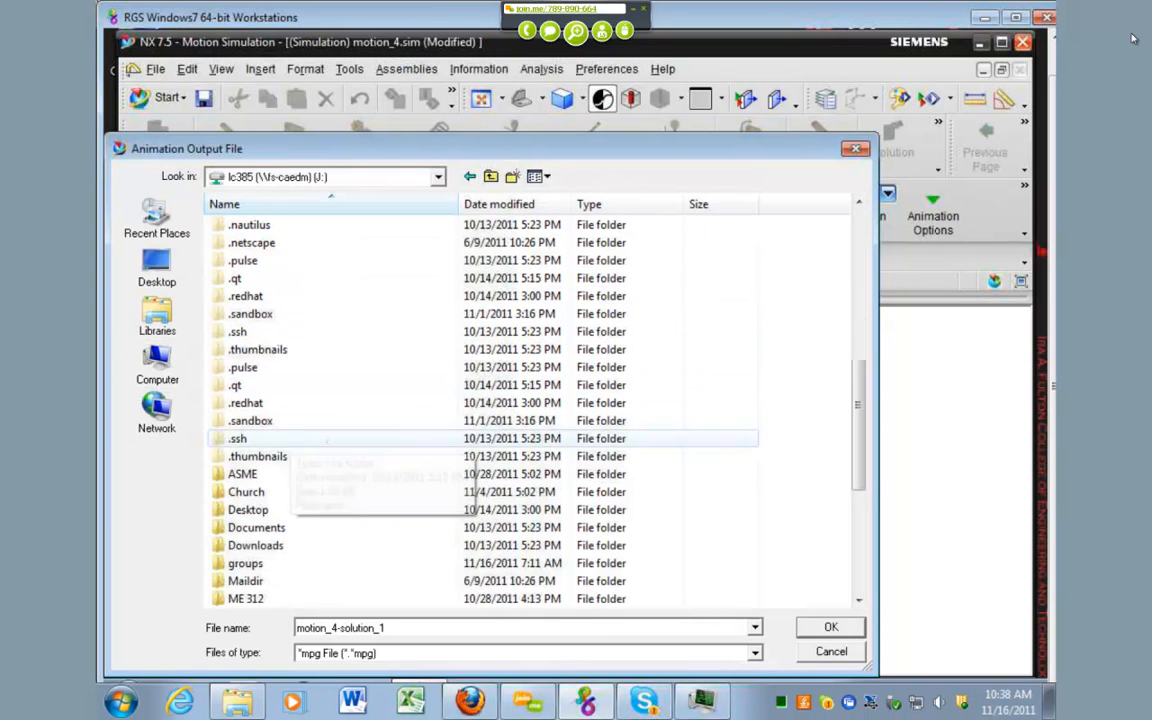
scroll(327, 440, "down", 3)
double_click(300, 430)
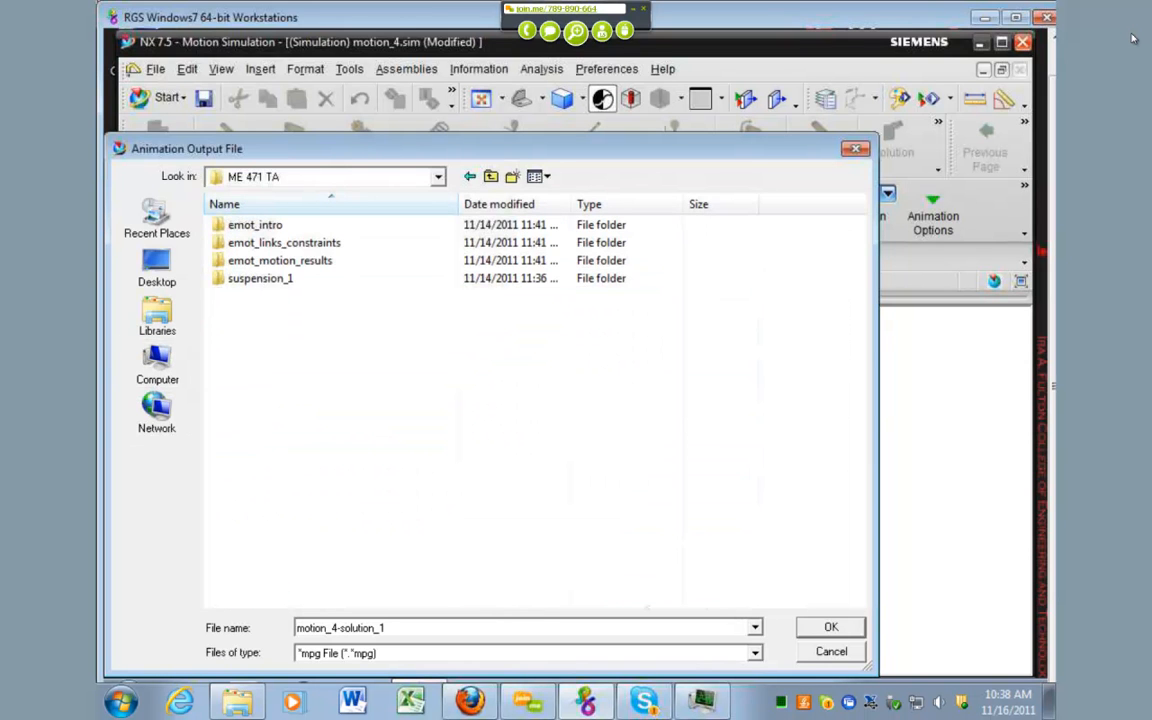
left_click(831, 627)
left_click(197, 522)
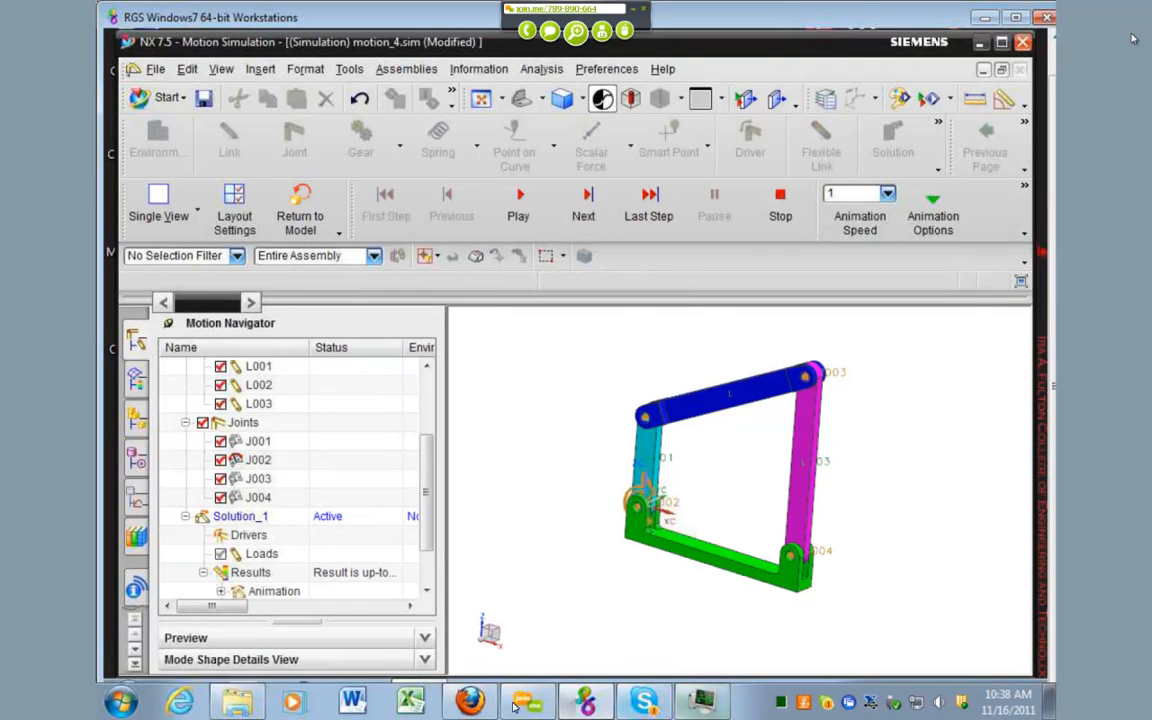
Step: Switch to Windows Explorer and open the ME 471 TA folder on drive J:
left_click(238, 702)
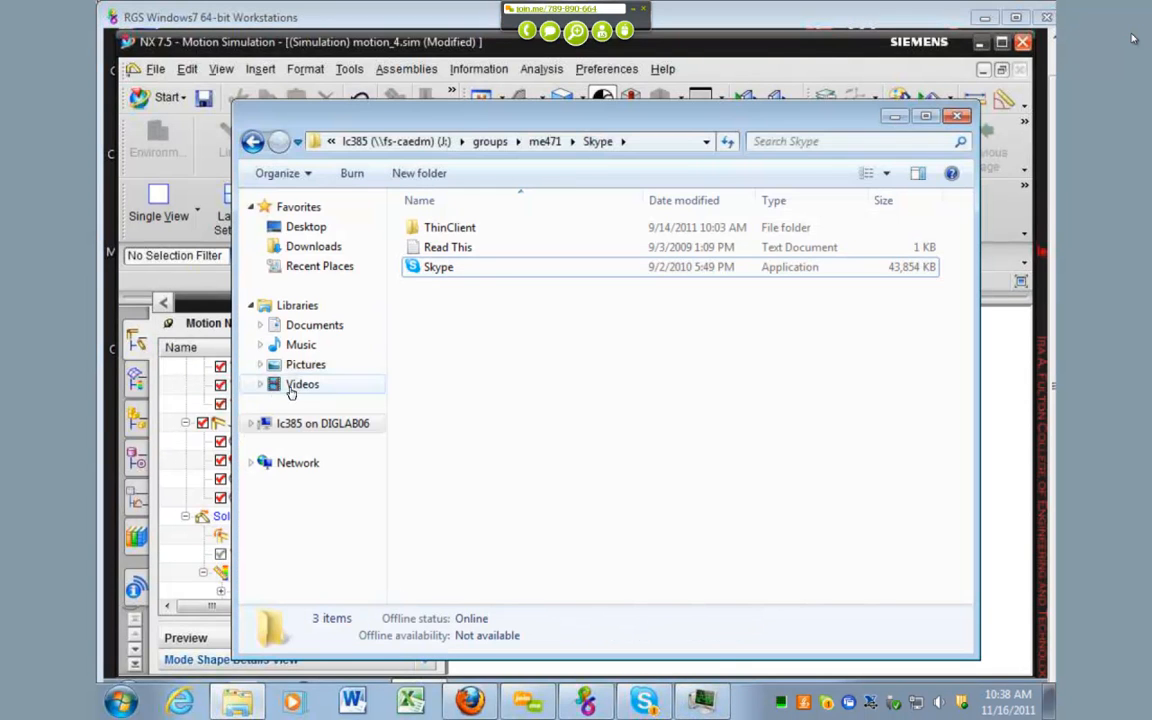
left_click(292, 423)
double_click(500, 392)
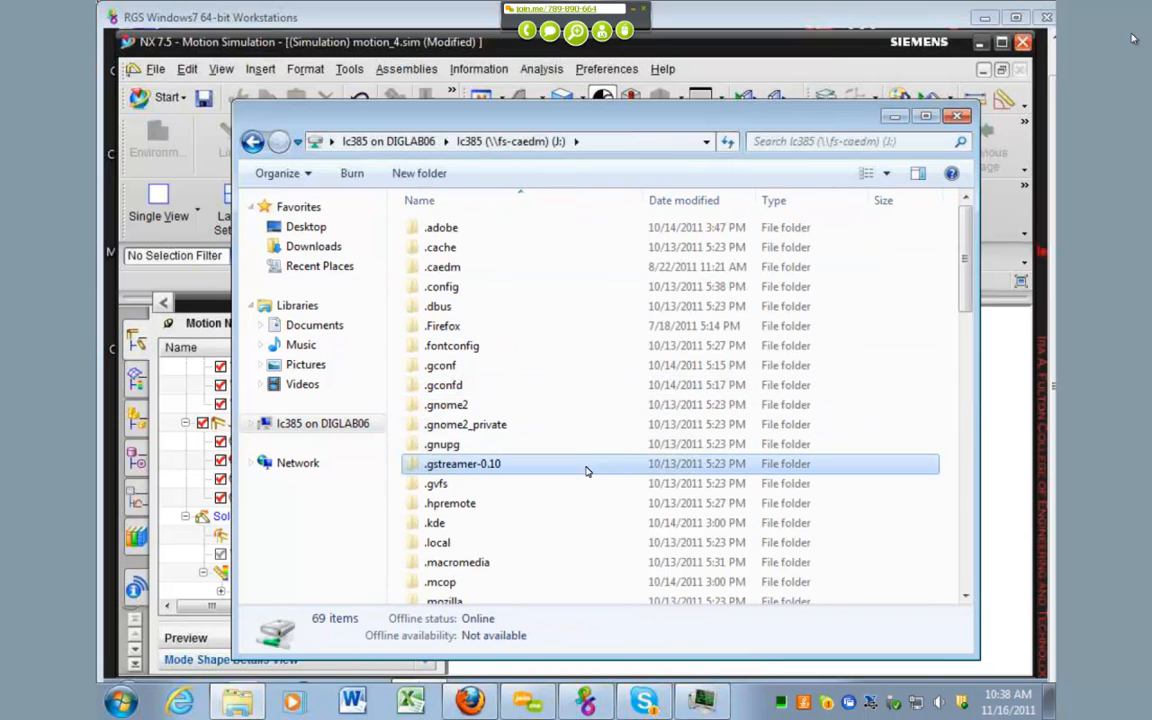
left_click(586, 470)
scroll(489, 463, "down", 6)
scroll(476, 542, "down", 1)
double_click(480, 516)
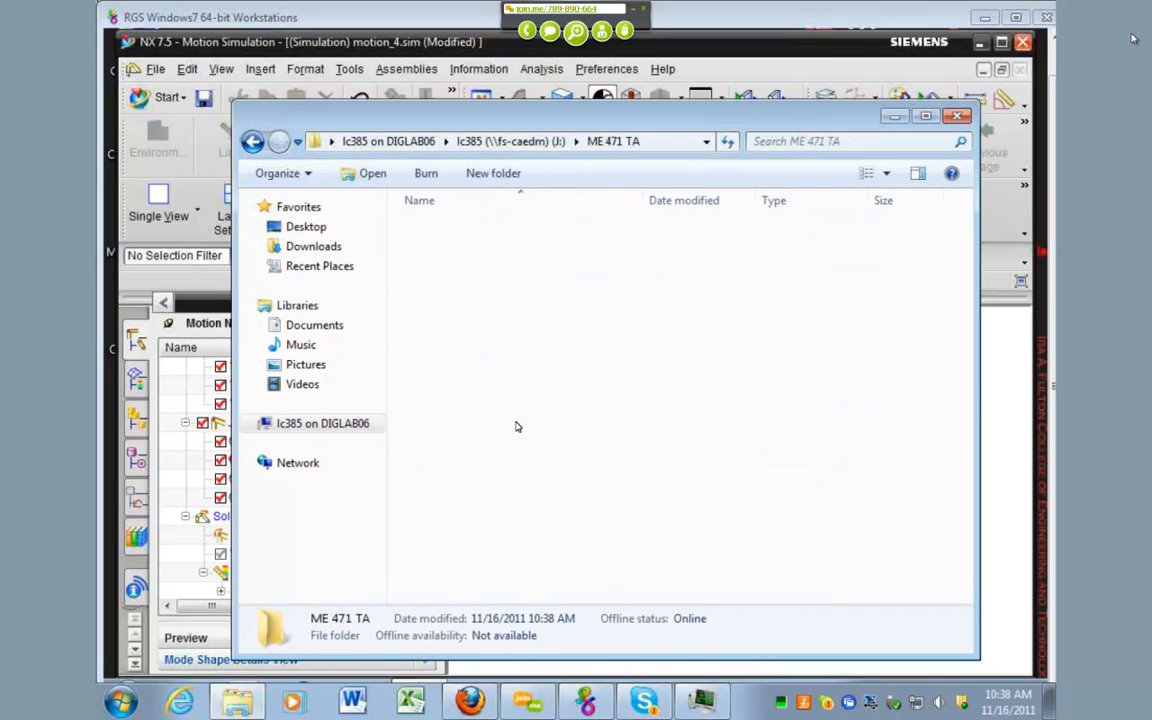
Step: Play the exported motion_4-solution_1 video in VLC, accepting its privacy settings, and close the player and minimize the folder window
double_click(485, 408)
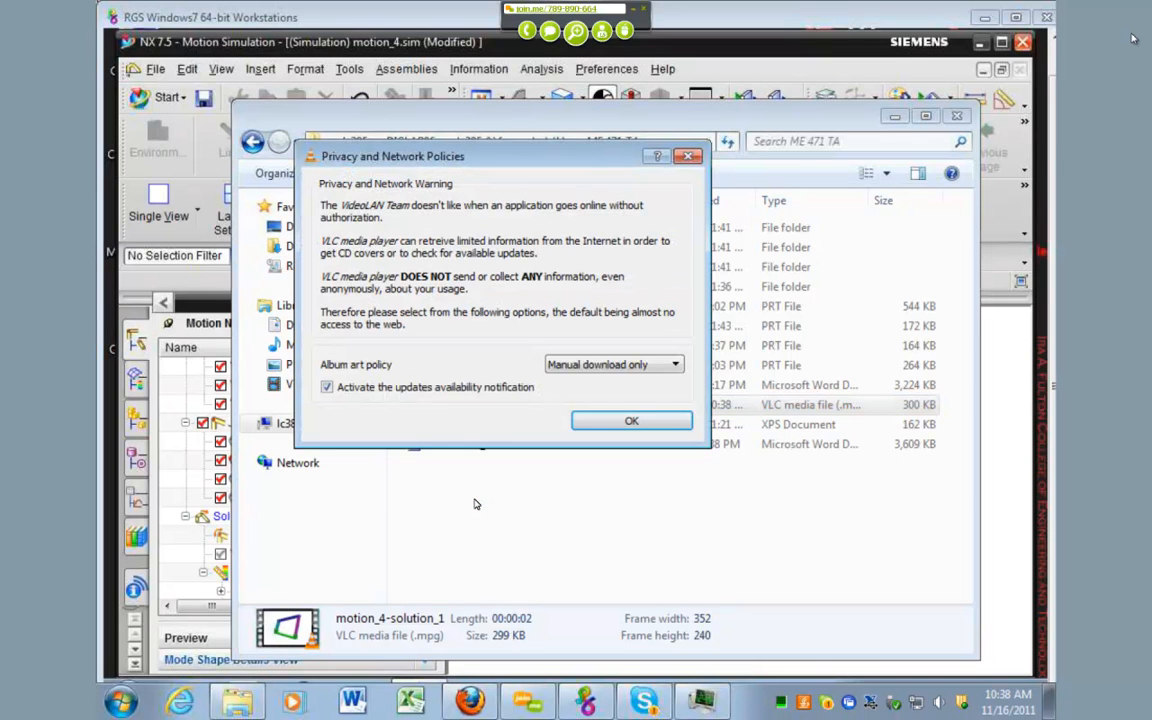
left_click(614, 424)
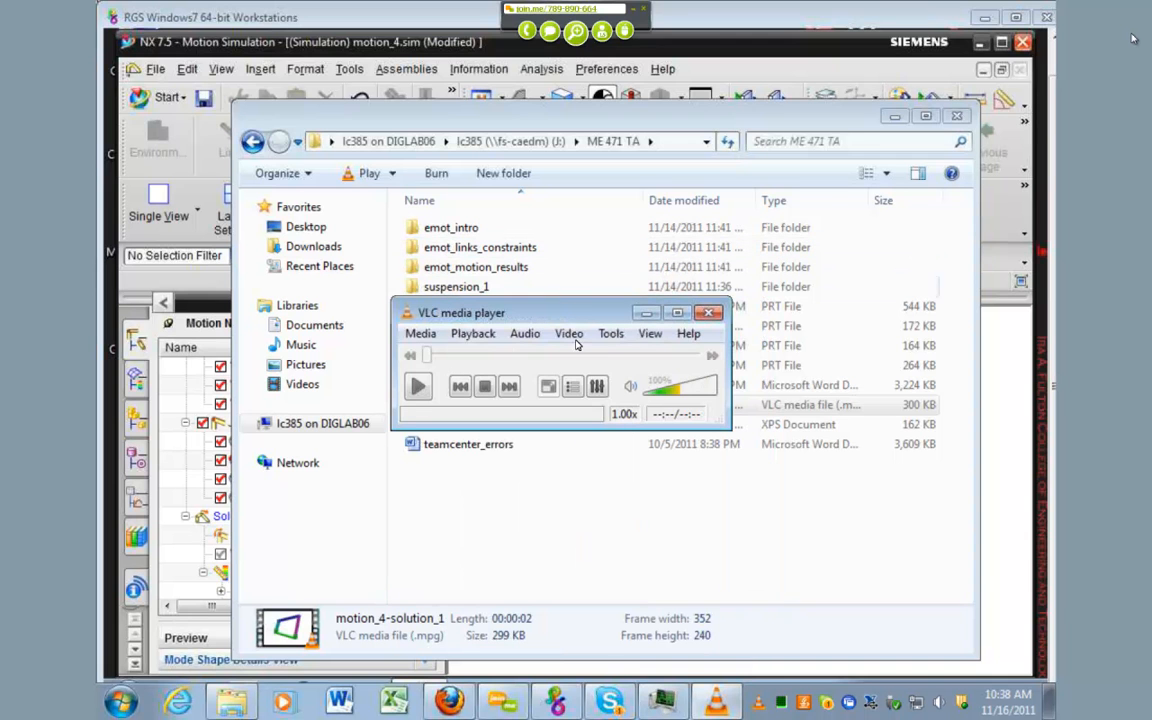
left_click(419, 387)
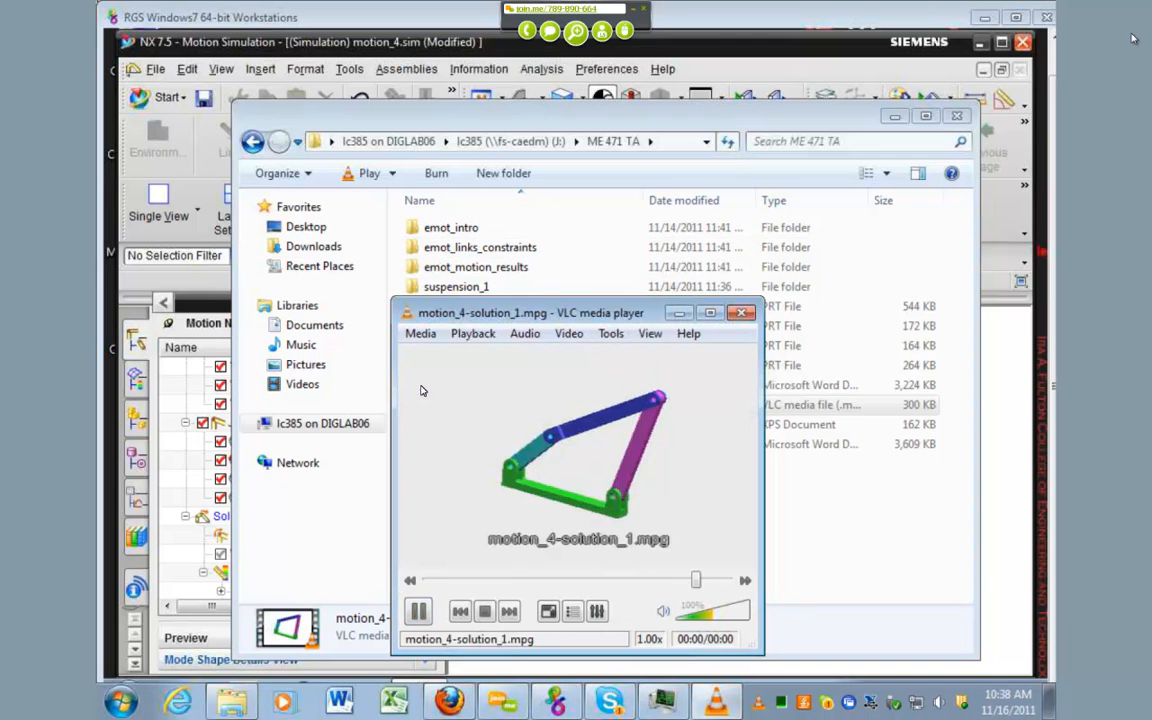
left_click(419, 387)
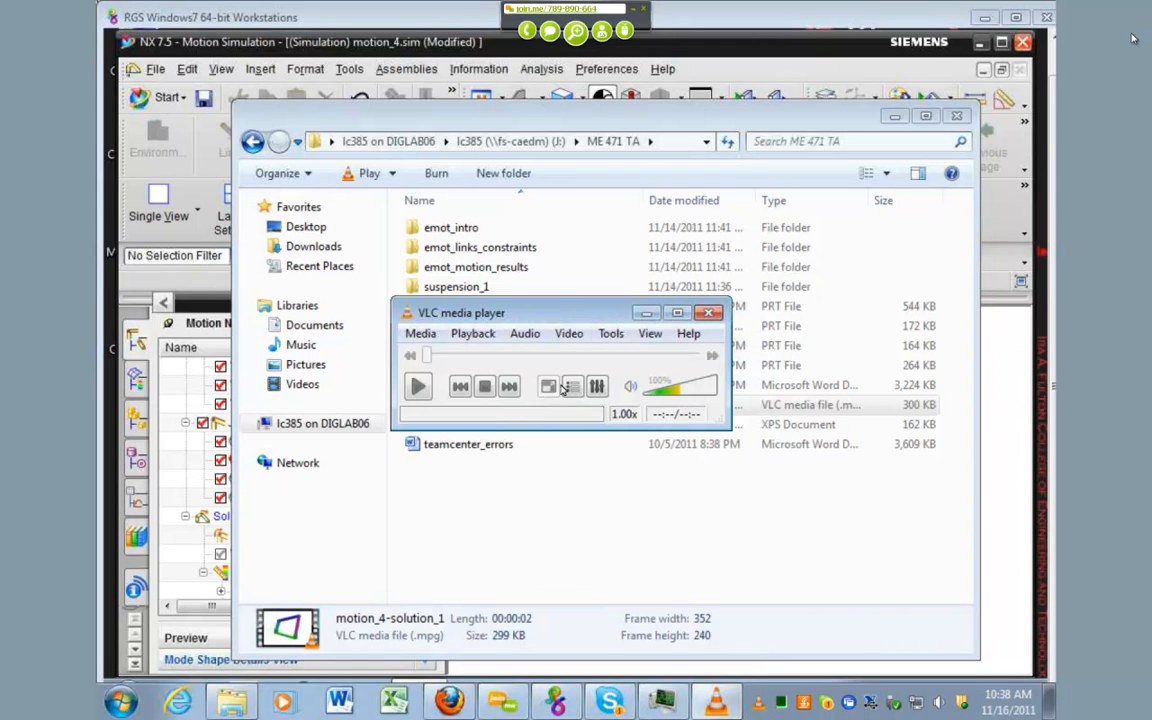
left_click(709, 314)
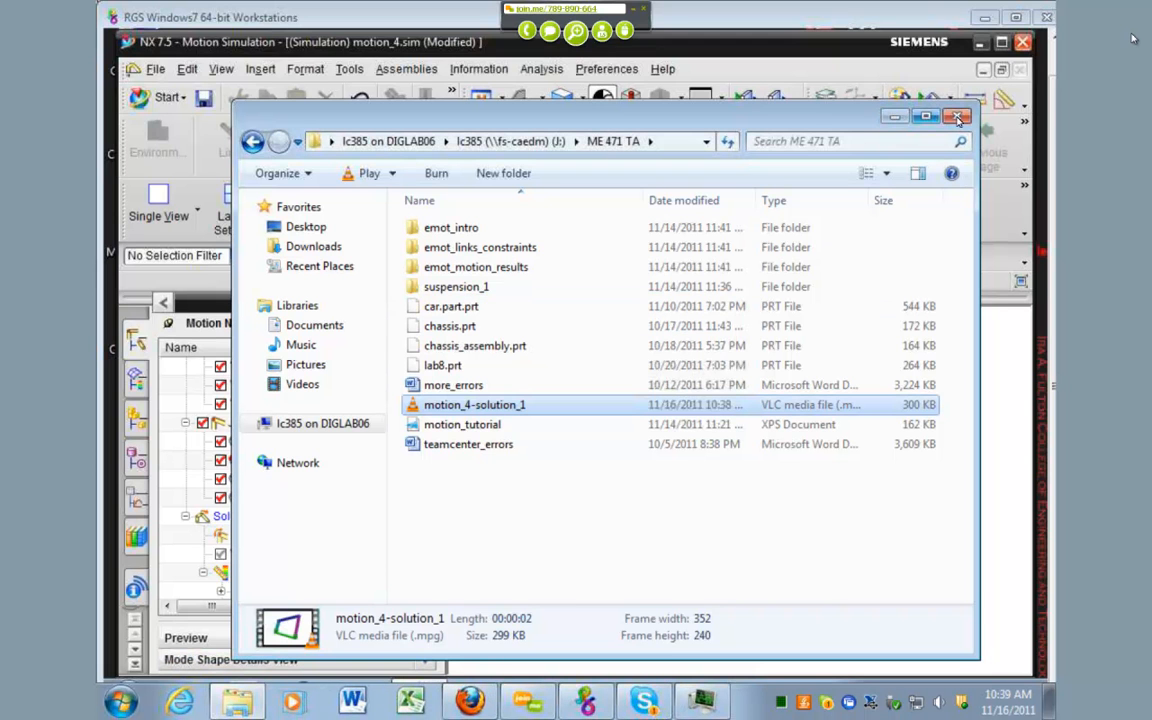
left_click(894, 116)
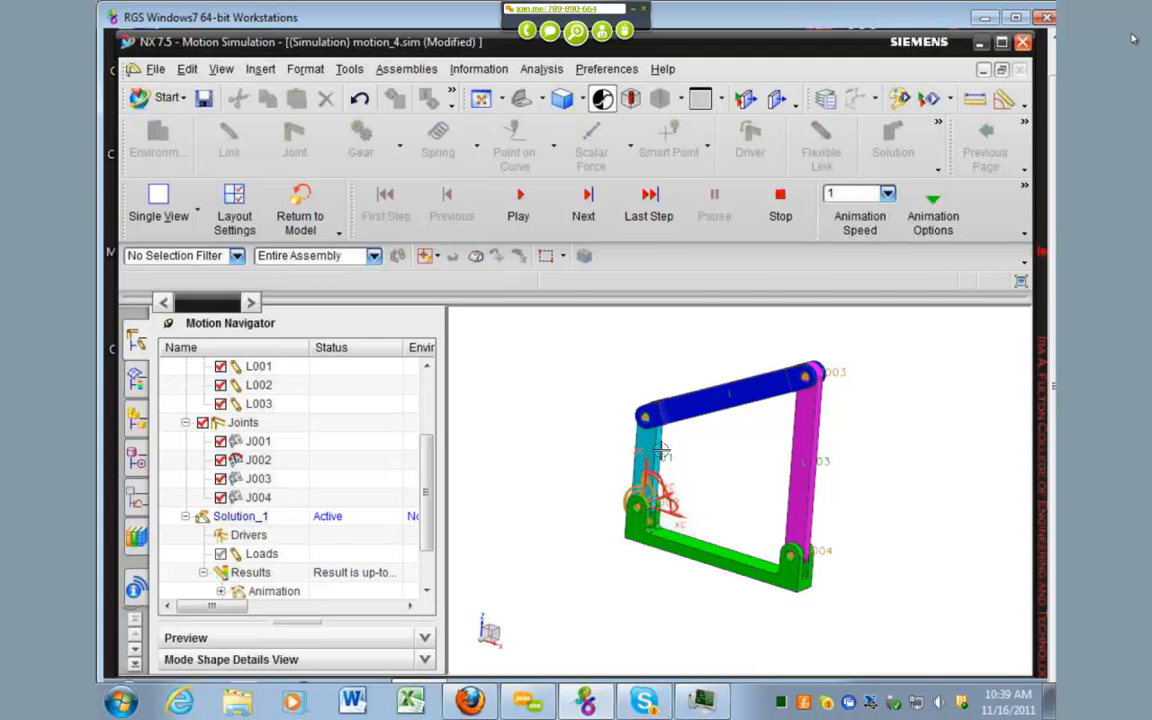
Step: Finish the animation post-processing task so the motion model can be edited again
scroll(584, 470, "down", 2)
scroll(585, 421, "down", 1)
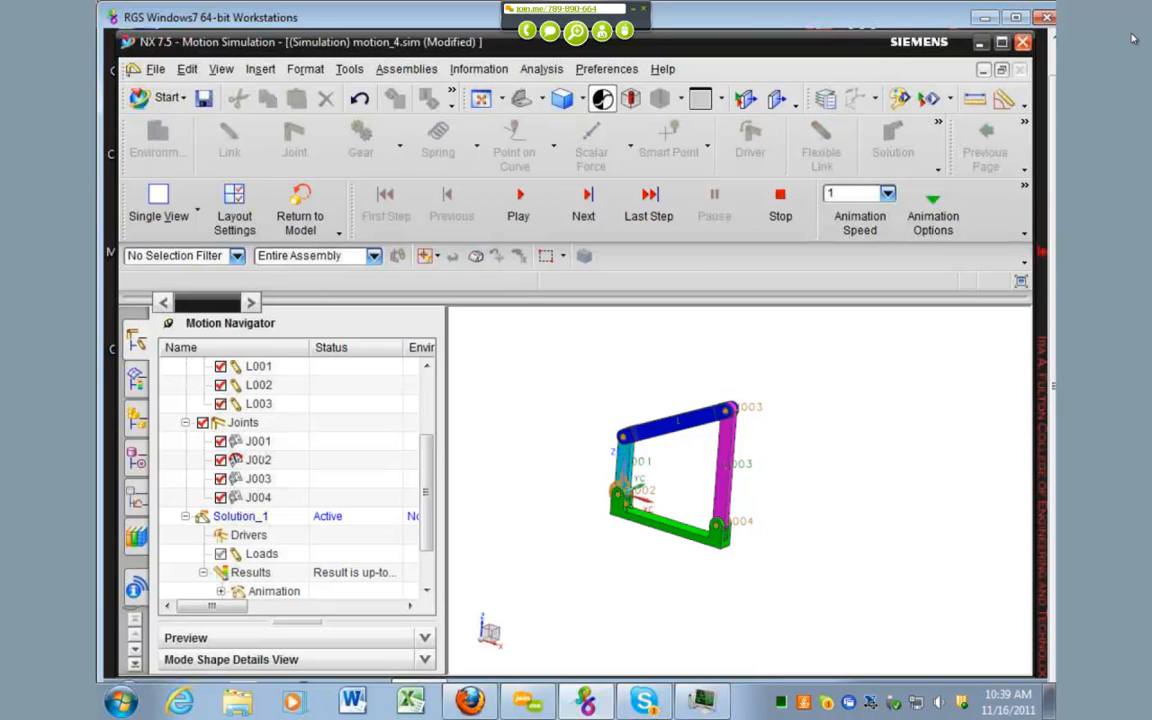
left_click(256, 442)
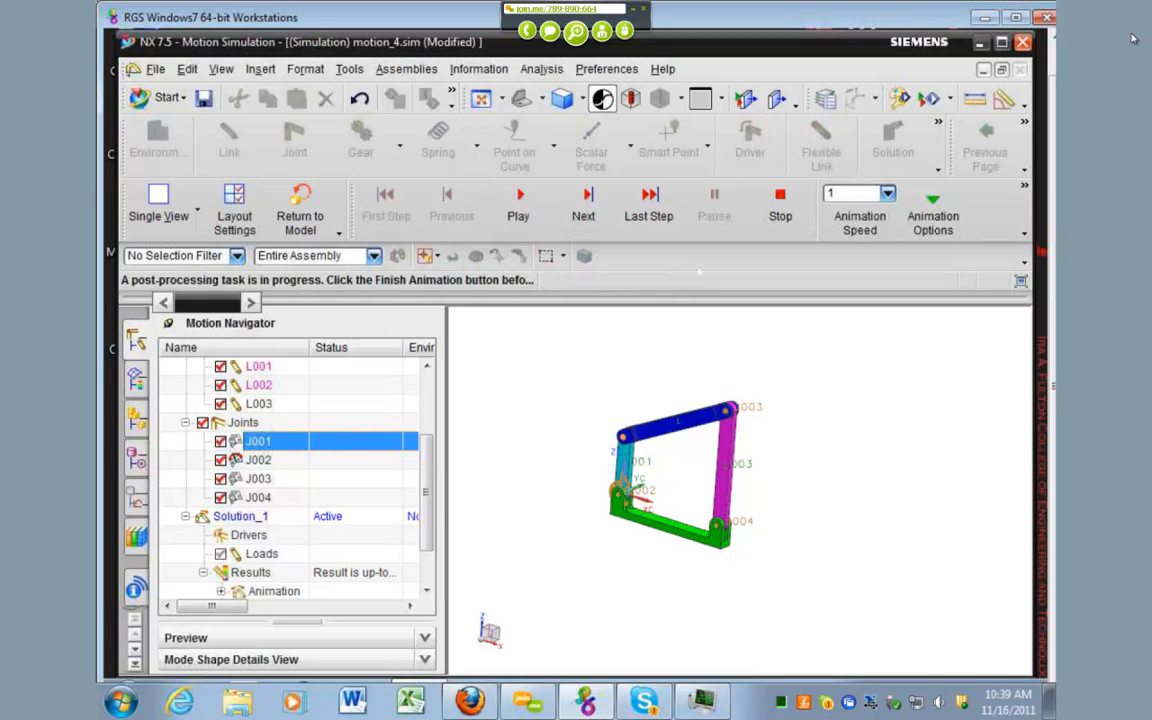
left_click(1024, 212)
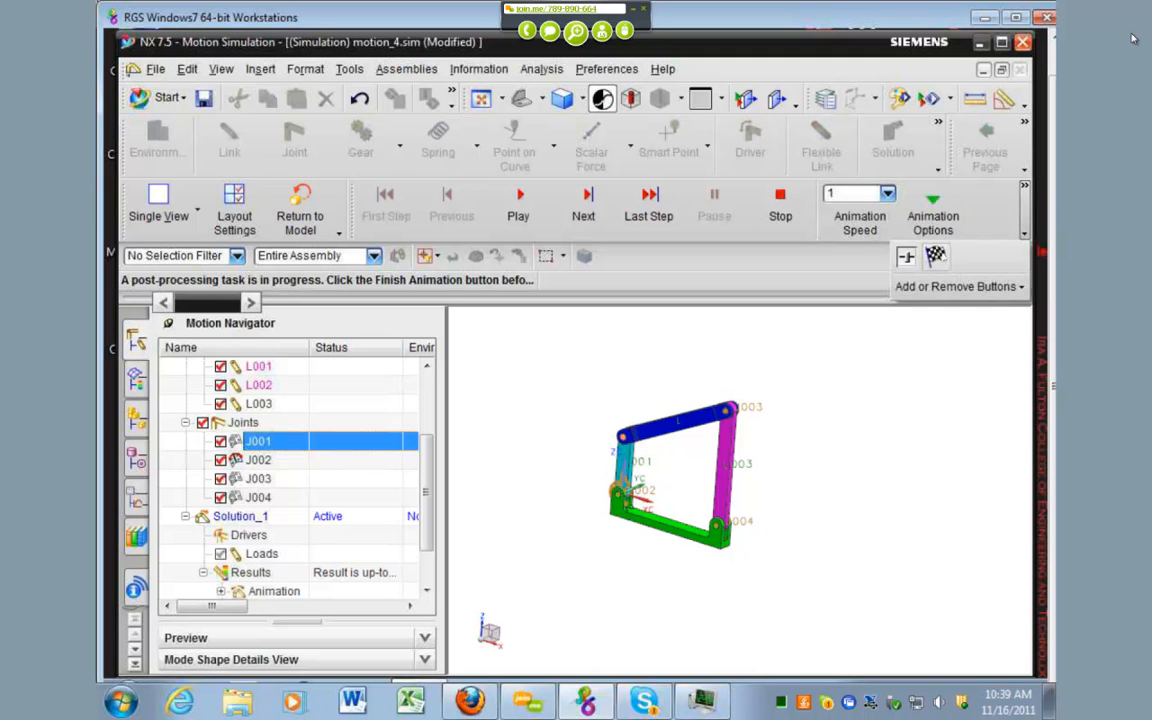
left_click(935, 256)
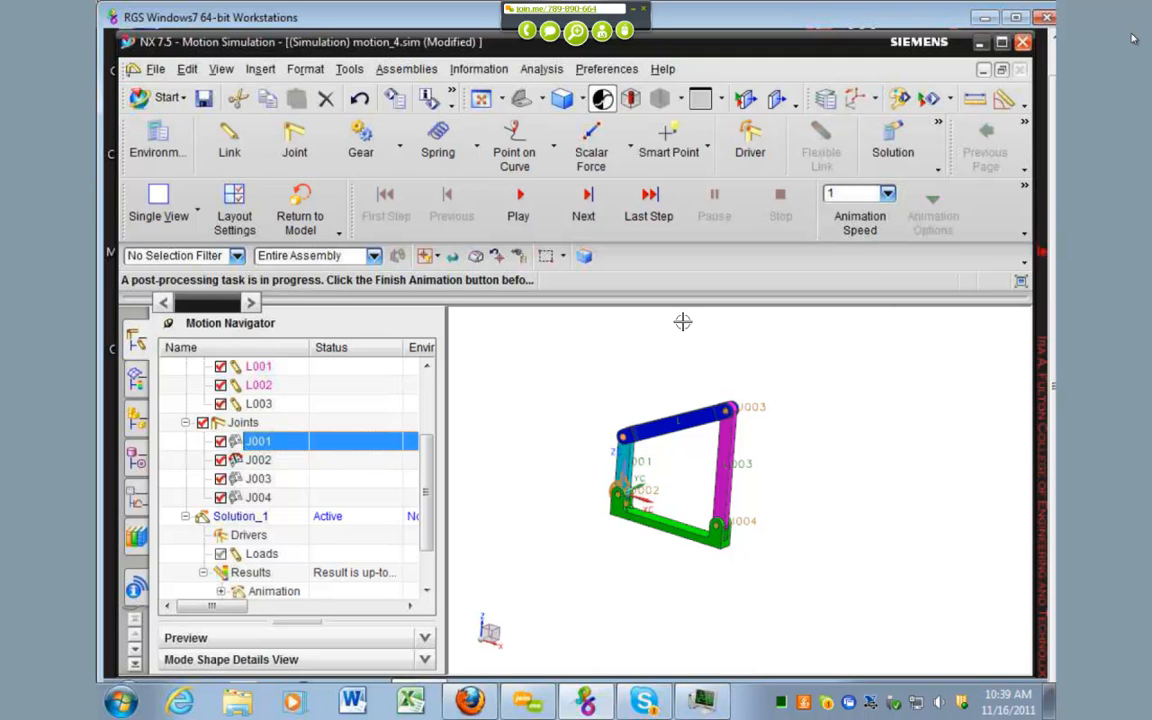
left_click(1024, 233)
left_click(935, 256)
left_click(294, 141)
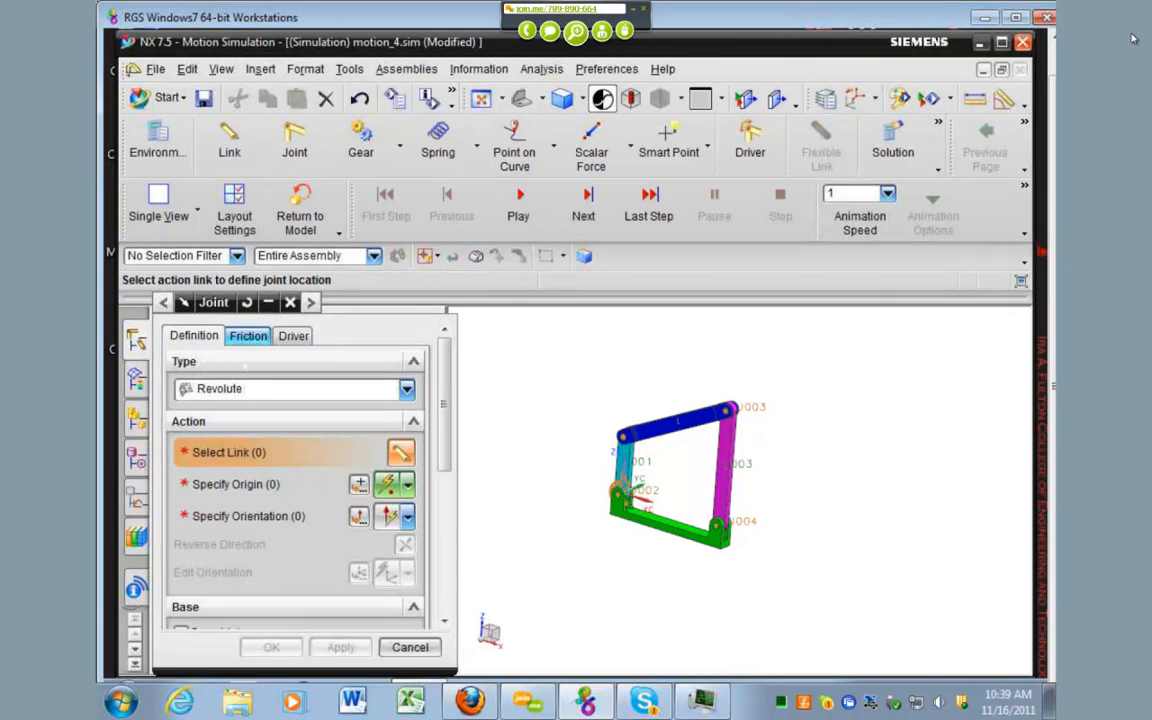
left_click(407, 389)
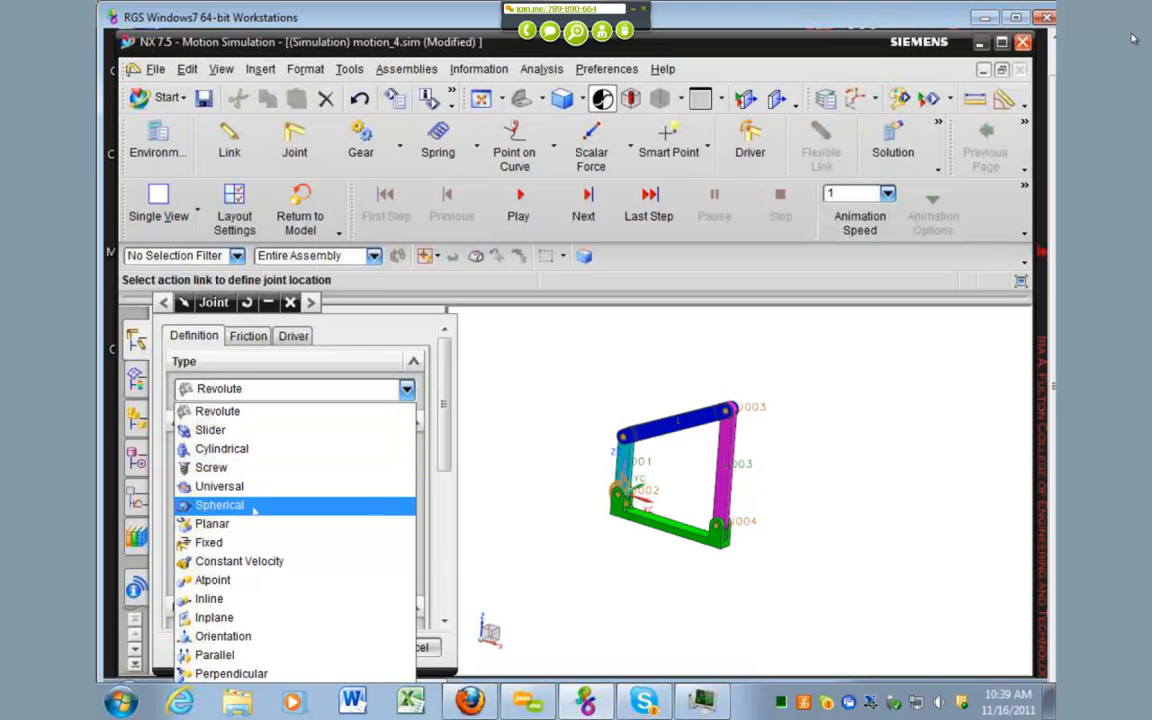
left_click(250, 449)
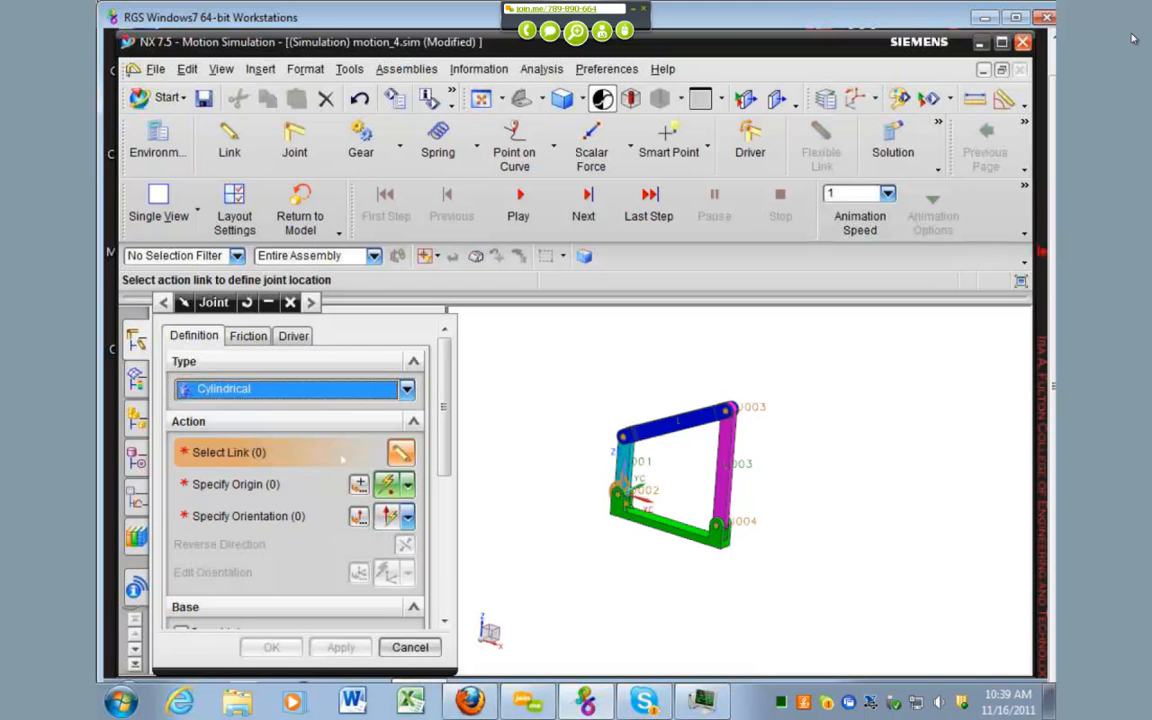
scroll(290, 470, "down", 1)
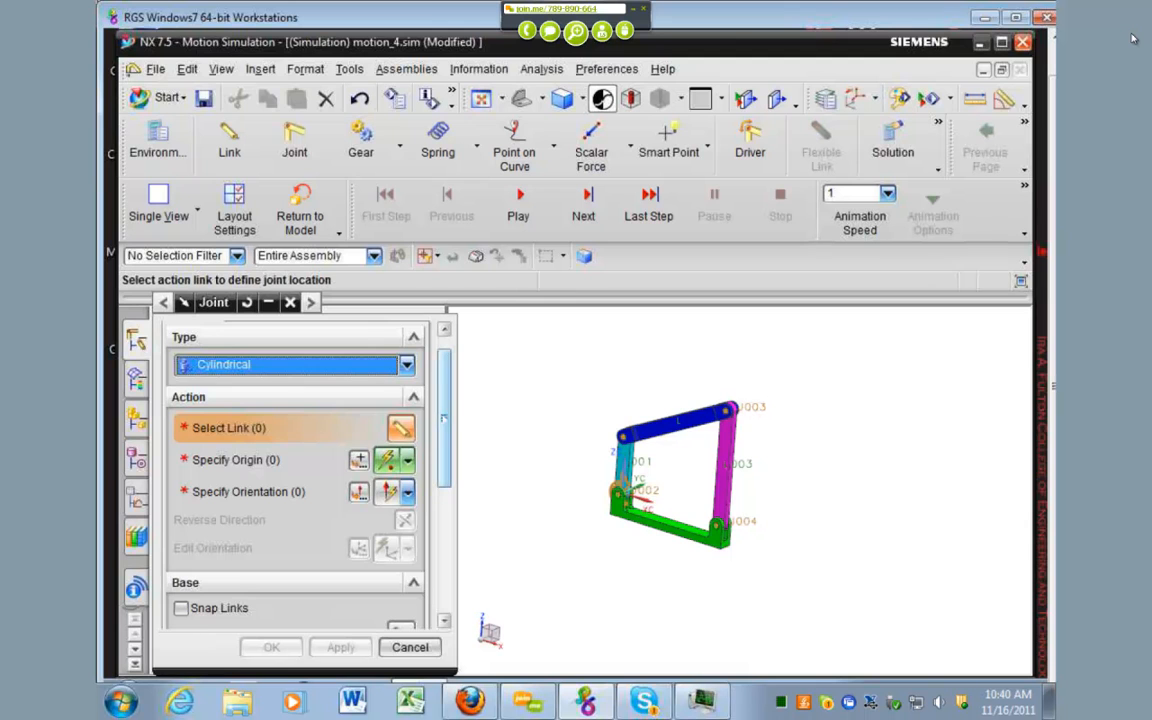
key("Escape")
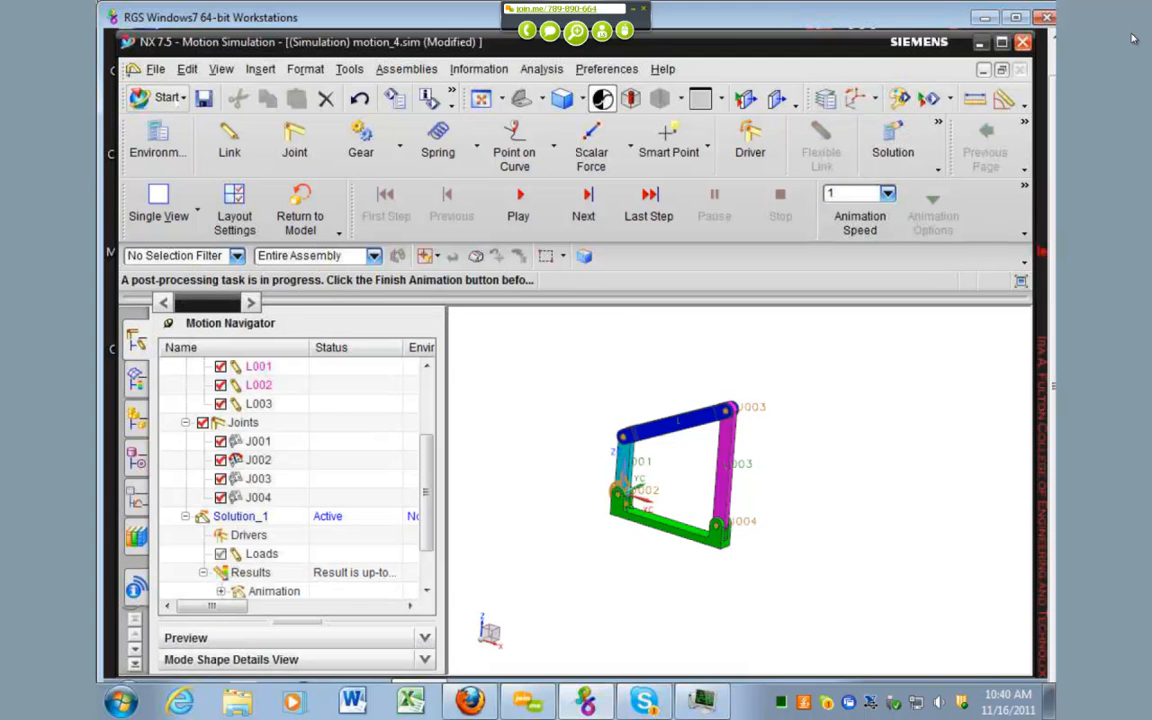
Step: Switch from Motion Simulation to Modeling and close motion_4.sim without saving it
left_click(172, 98)
left_click(165, 121)
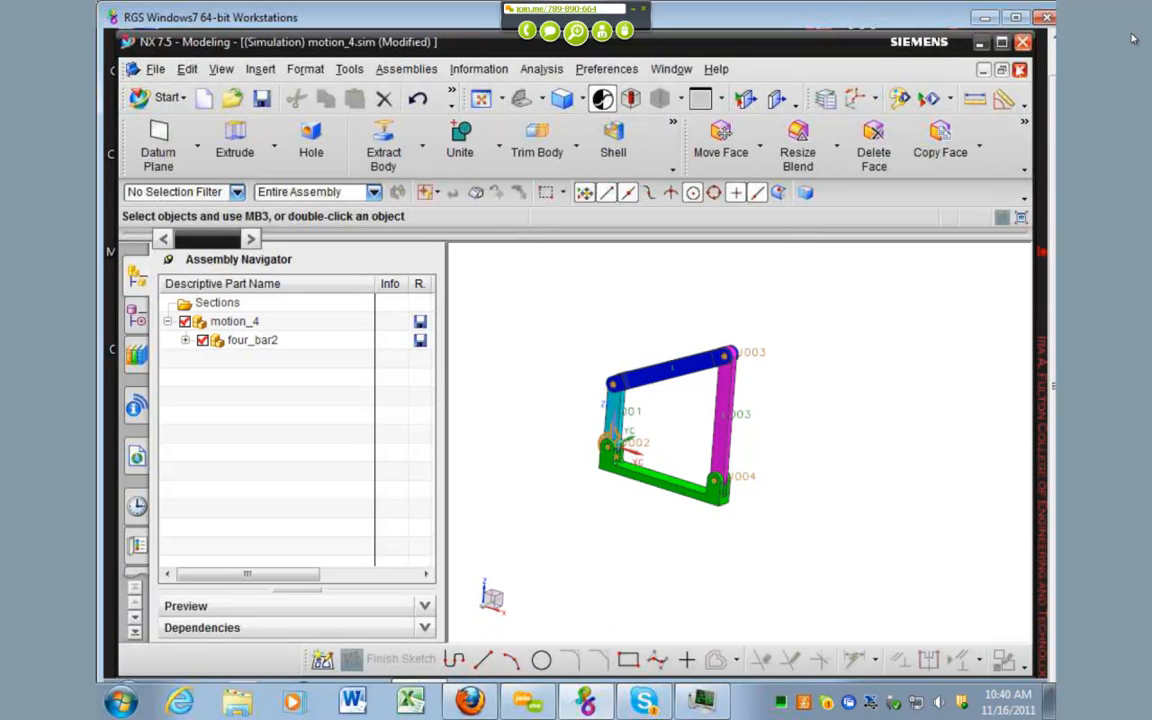
left_click(1020, 70)
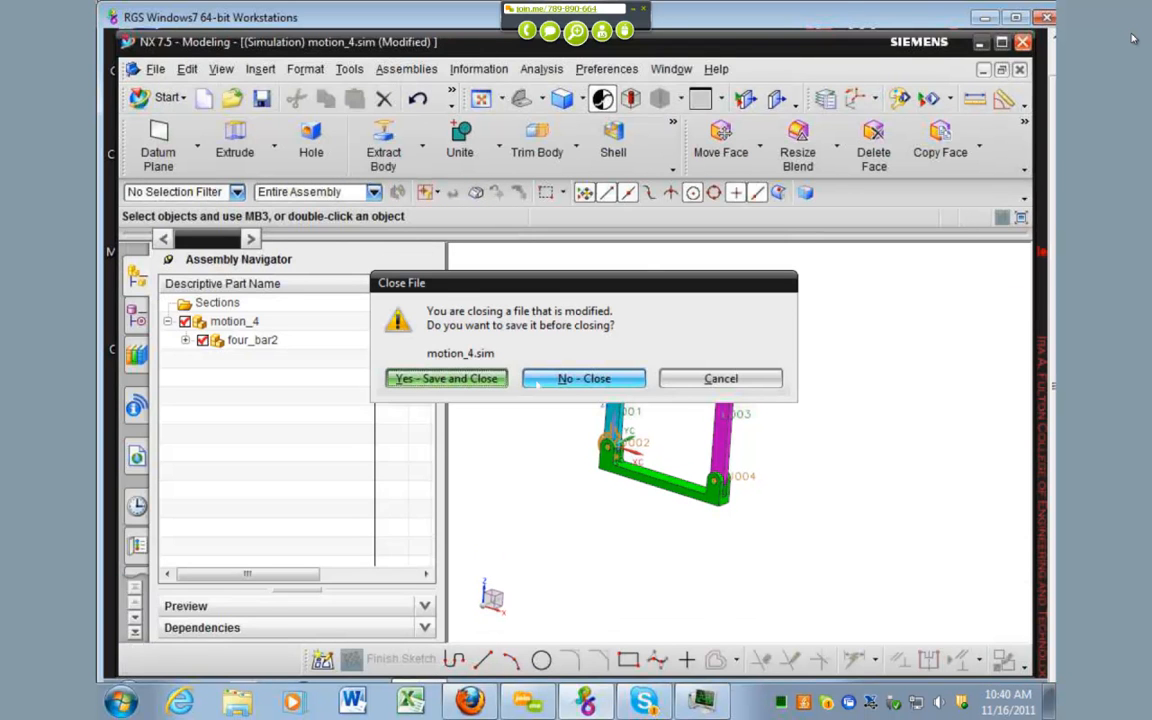
left_click(537, 380)
left_click(177, 69)
left_click(177, 69)
Step: Open a Windows Explorer window and browse to the groups folder on drive J:
left_click(237, 702)
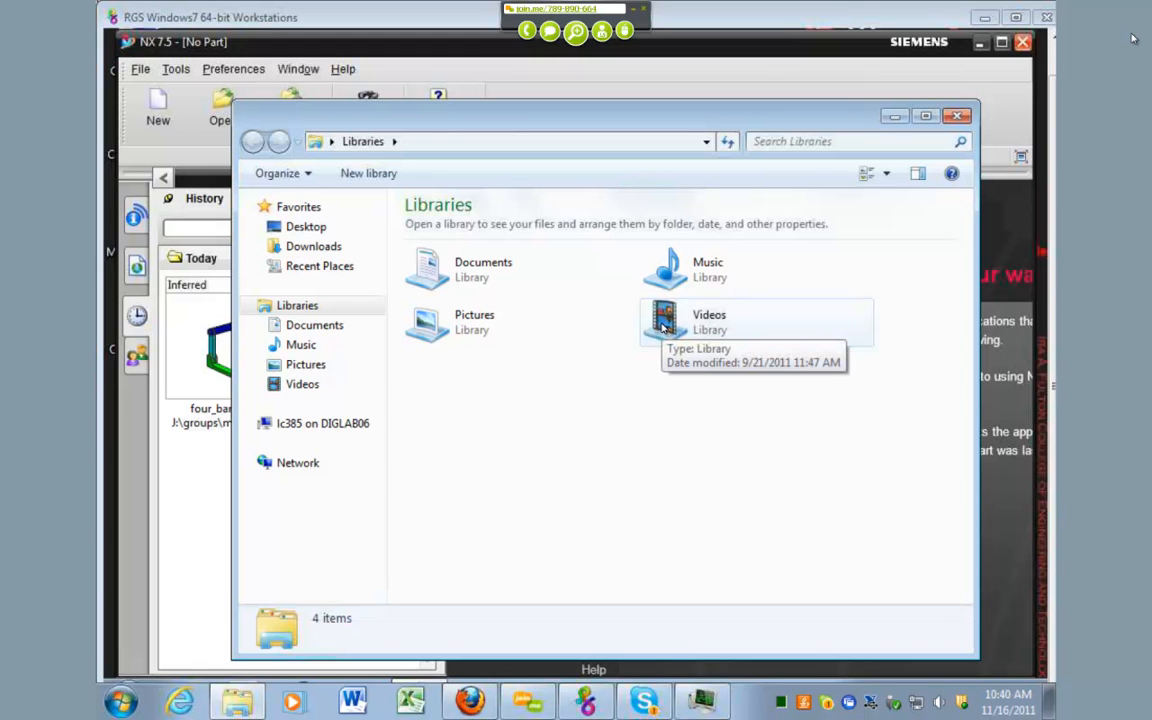
left_click(330, 423)
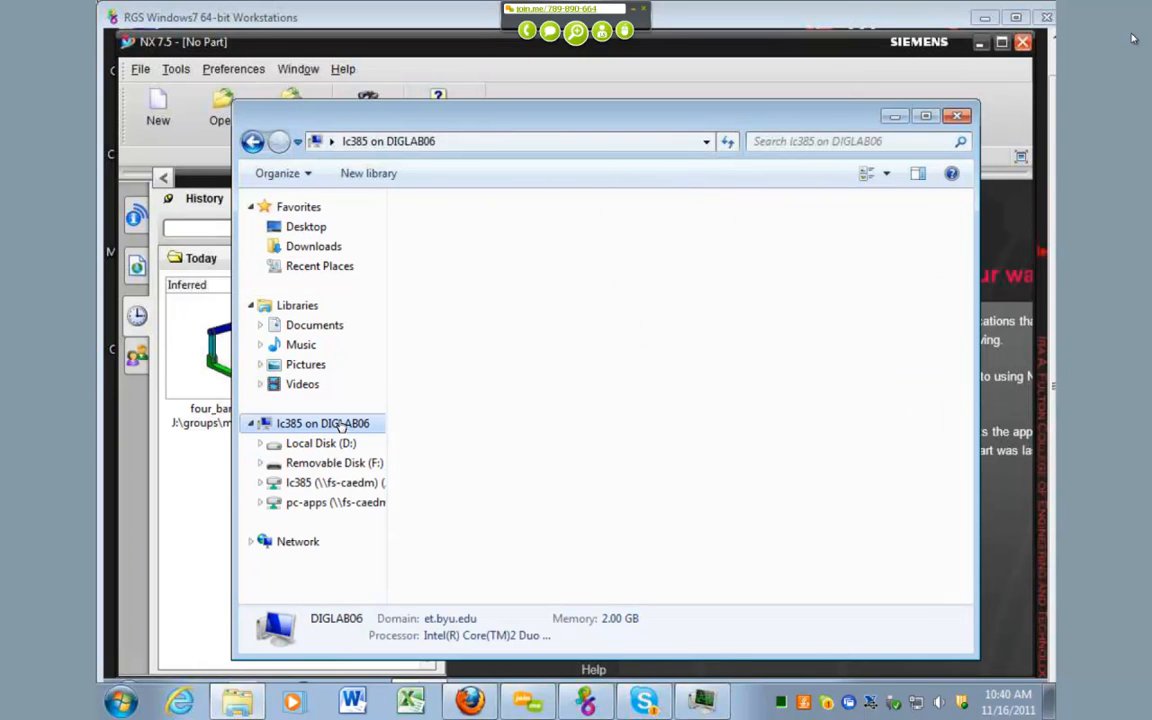
double_click(548, 412)
scroll(520, 430, "down", 15)
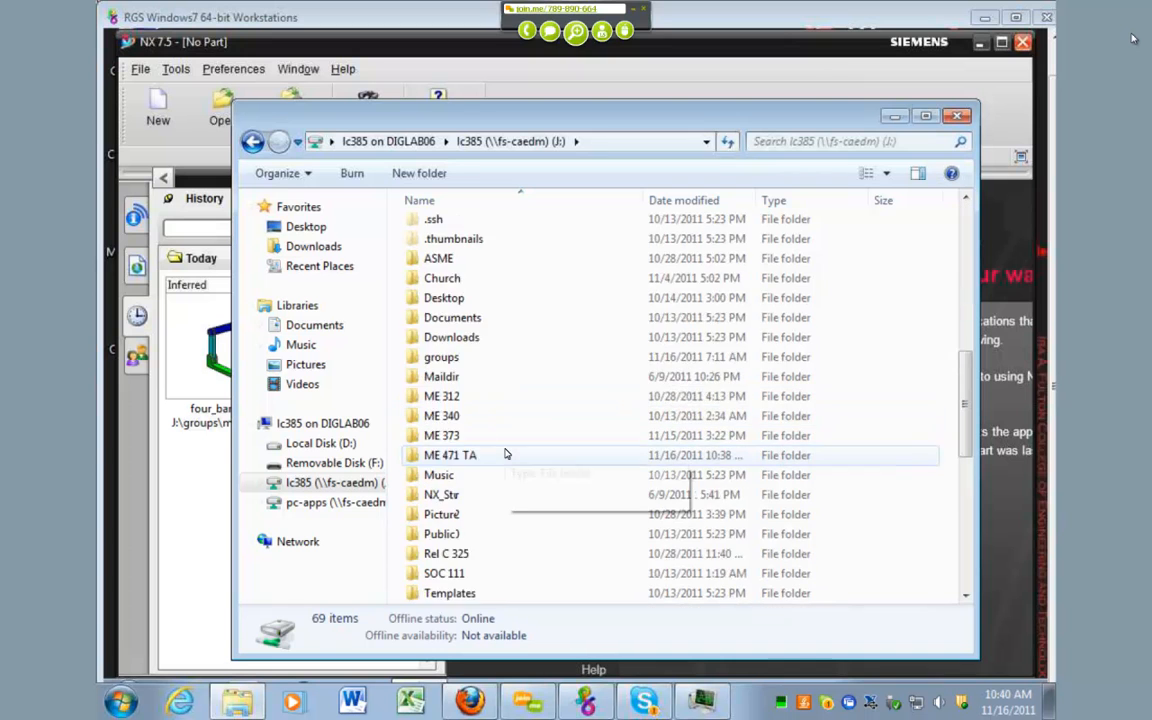
double_click(476, 297)
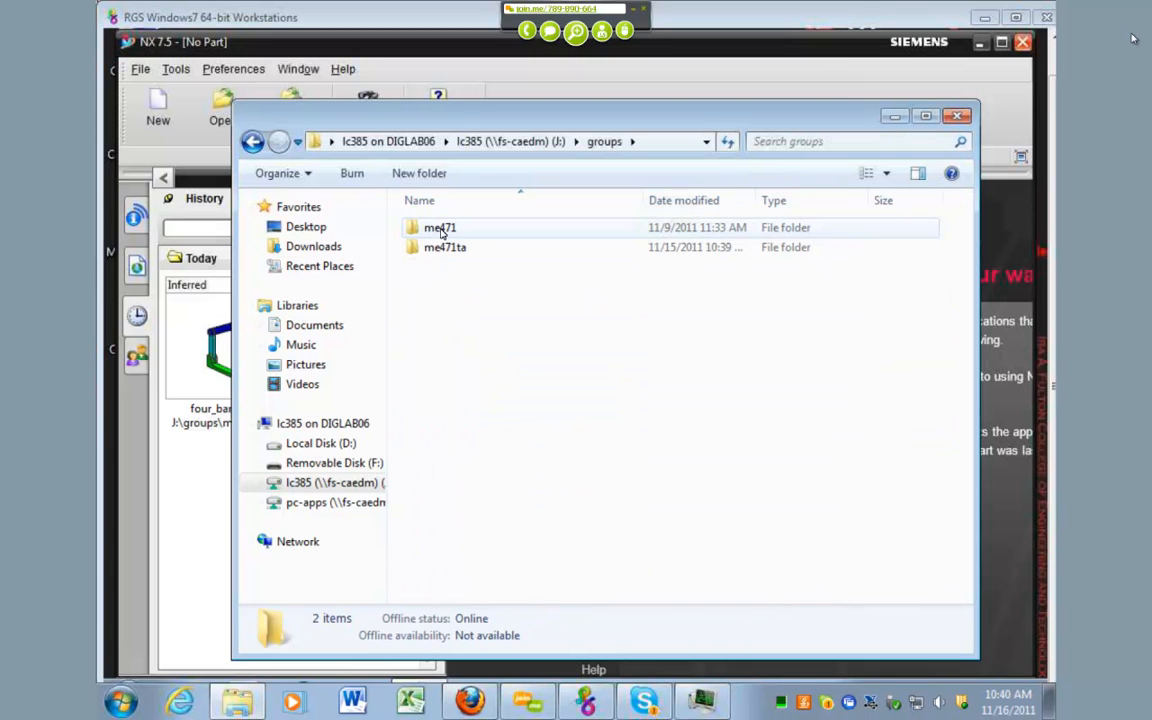